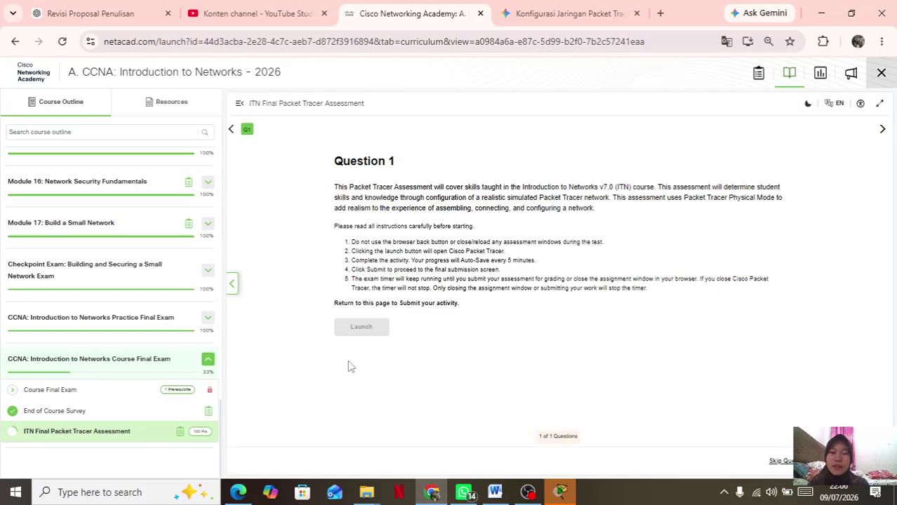
# Switch from Chrome to the Packet Tracer ITN Final Assessment window.
pyautogui.click(560, 492)
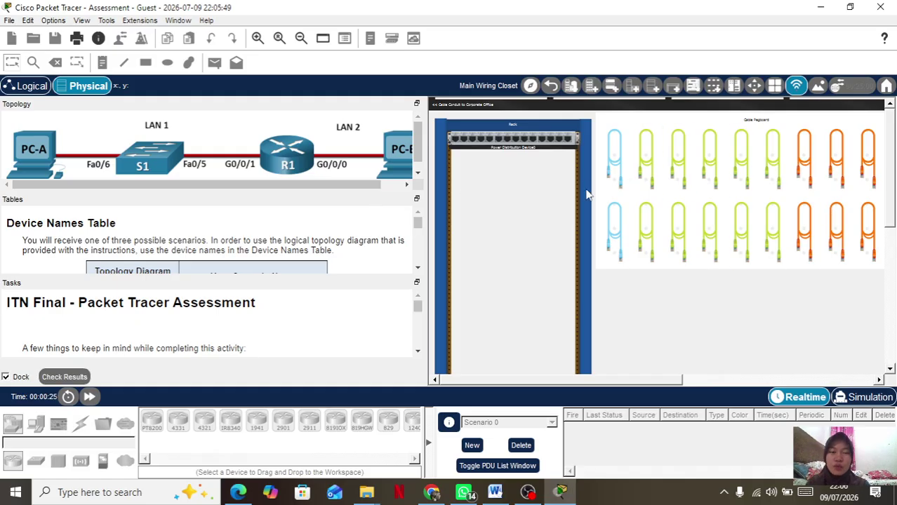
# Zoom out and mount the router and the switch from the shelf into the left rack.
pyautogui.scroll(-3, 549, 239)
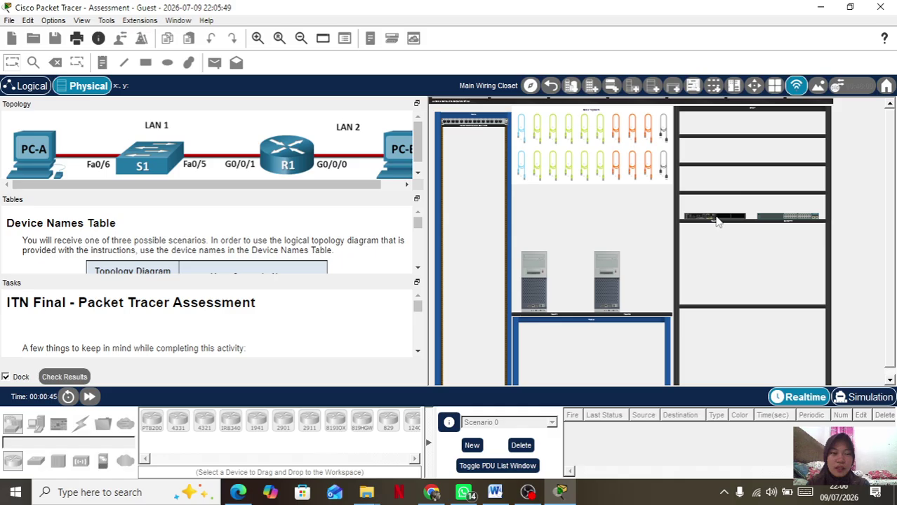
pyautogui.moveTo(610, 221); pyautogui.dragTo(476, 169)
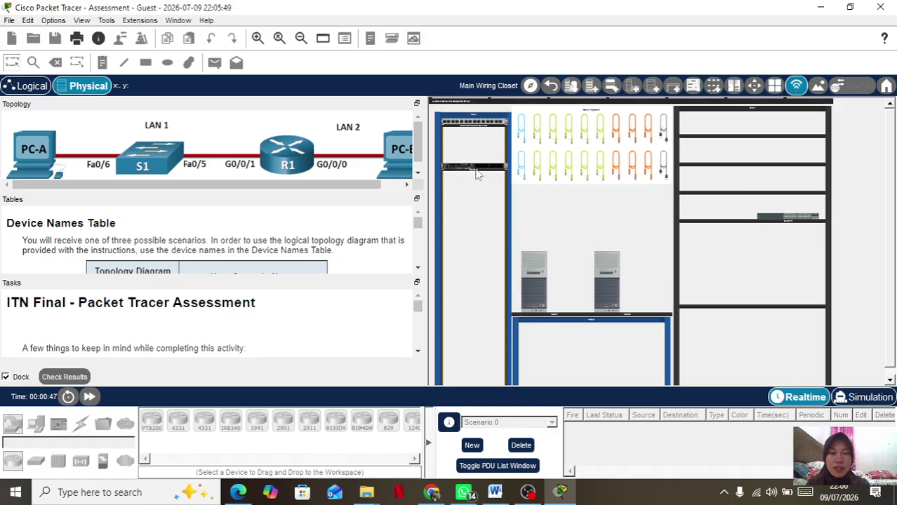
pyautogui.moveTo(766, 223); pyautogui.dragTo(461, 209)
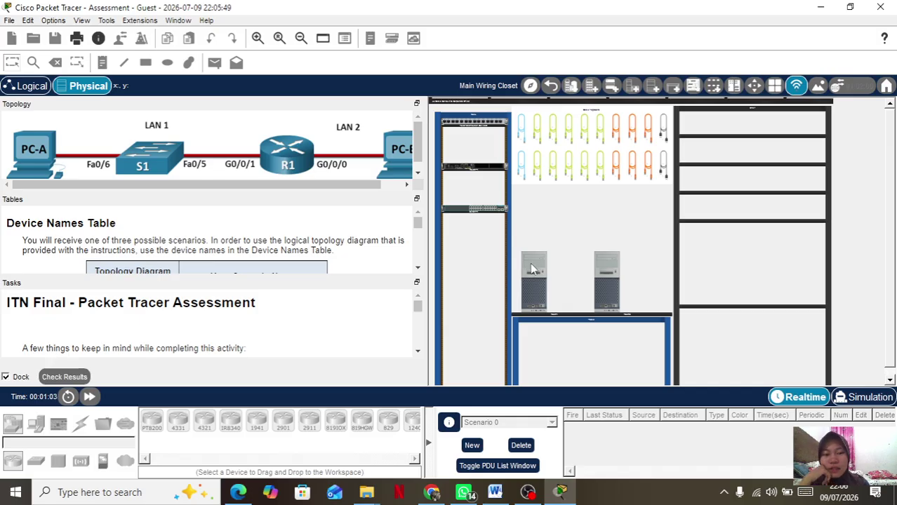
pyautogui.moveTo(530, 278)
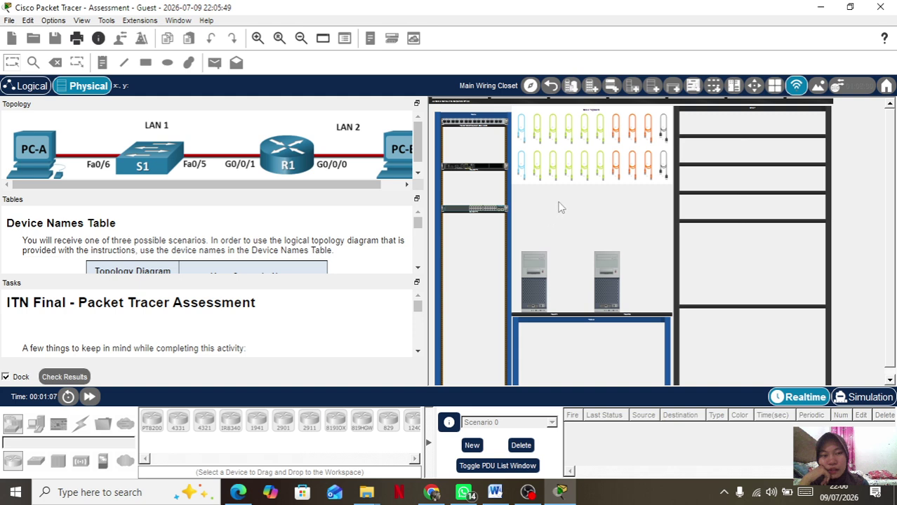
# Run a green patch cable from Switch-A's FastEthernet0/6 to Host-A's network port.
pyautogui.click(538, 170)
pyautogui.scroll(3, 552, 221)
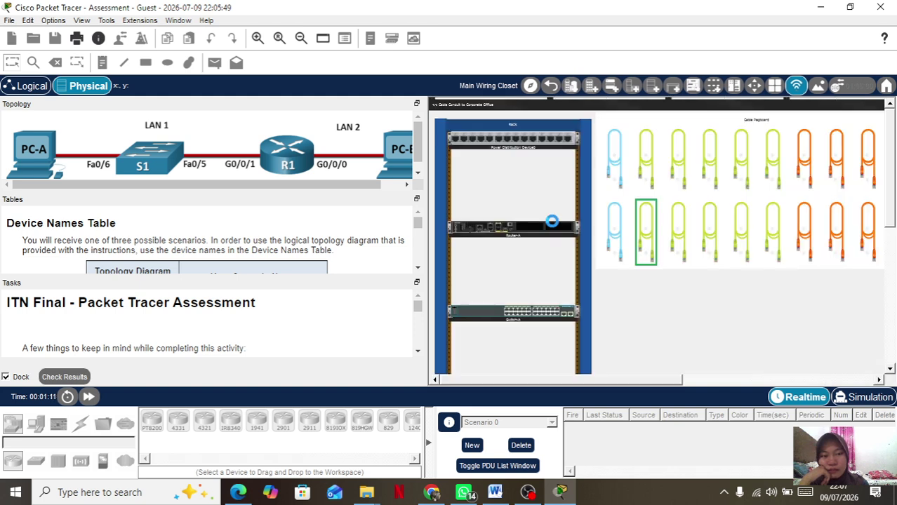
pyautogui.scroll(3, 552, 221)
pyautogui.scroll(-8, 580, 305)
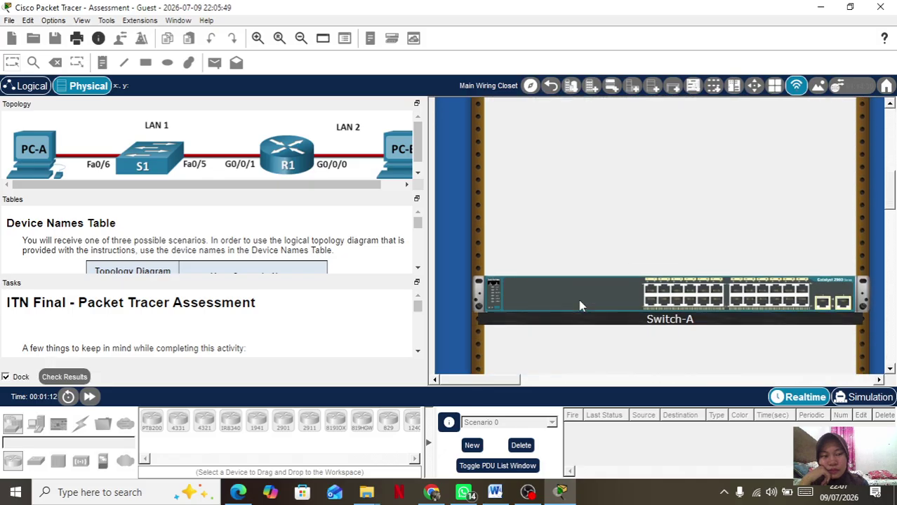
pyautogui.scroll(5, 581, 305)
pyautogui.scroll(2, 581, 305)
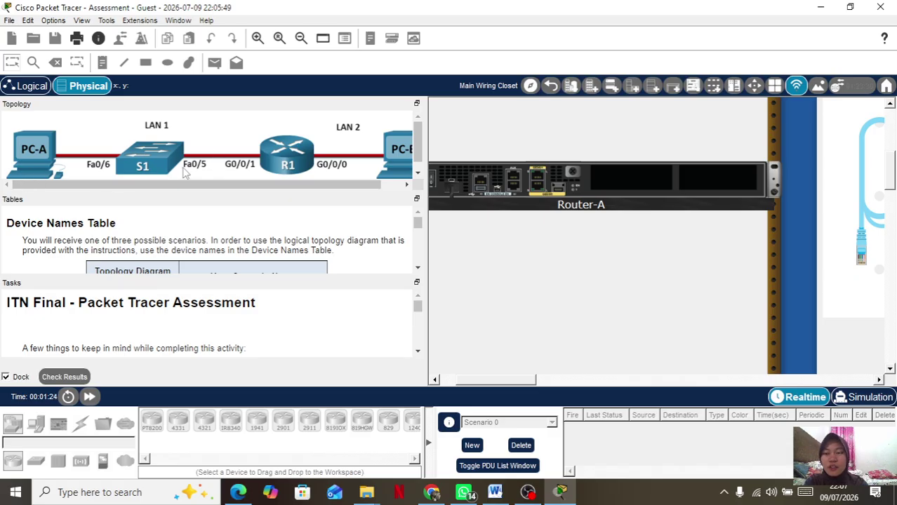
pyautogui.scroll(-3, 549, 254)
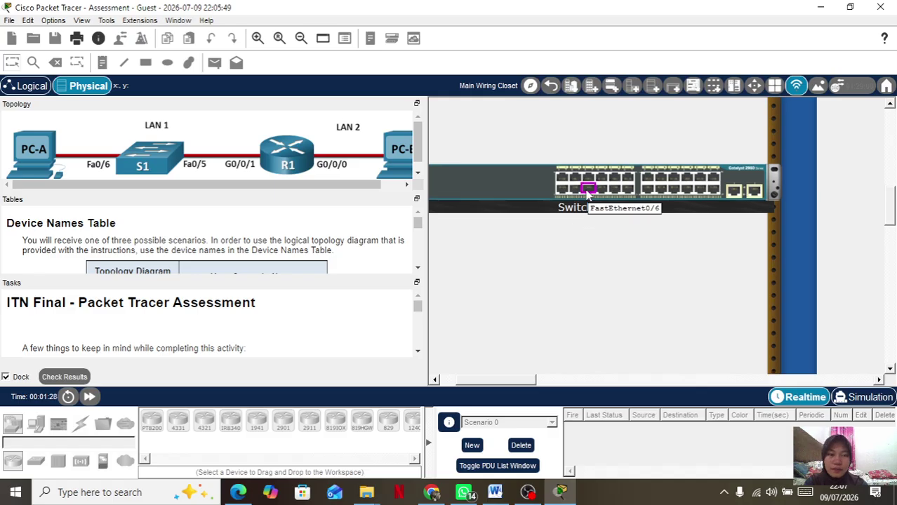
pyautogui.scroll(-2, 613, 274)
pyautogui.hscroll(5, 613, 274)
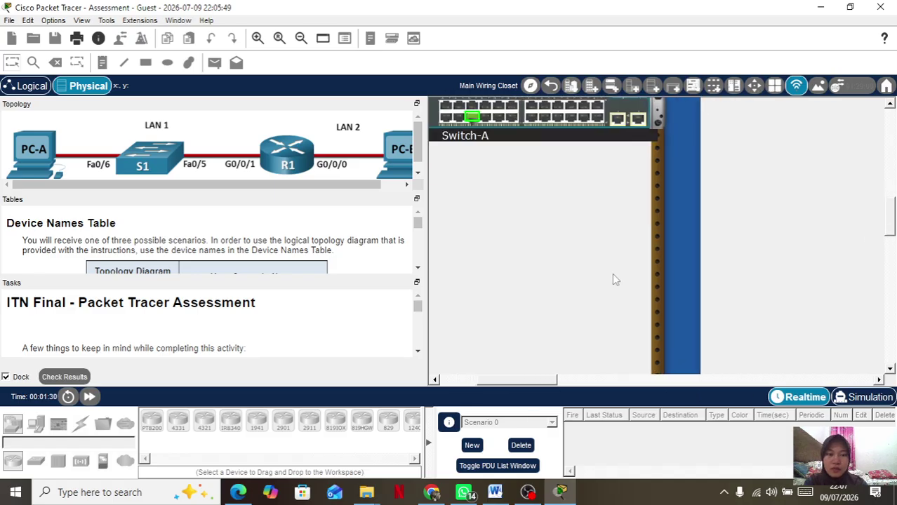
pyautogui.scroll(-5, 612, 274)
pyautogui.scroll(-3, 612, 279)
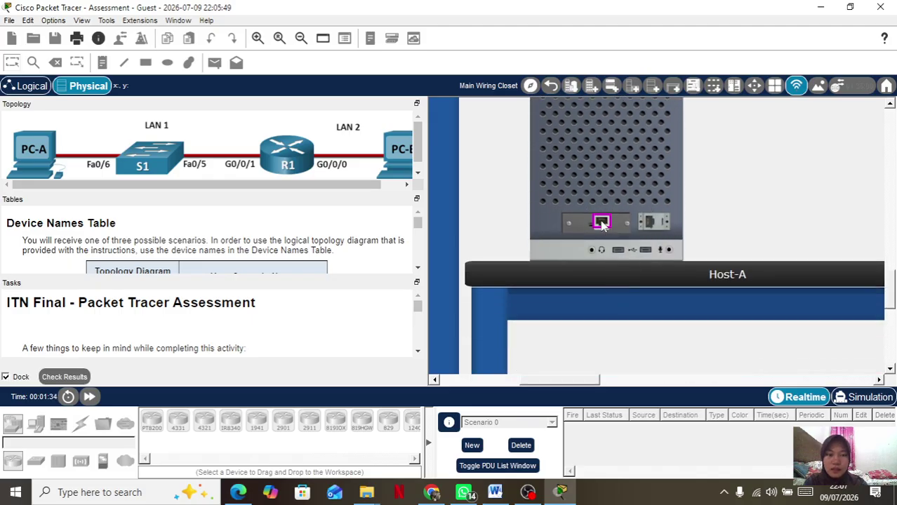
pyautogui.click(601, 223)
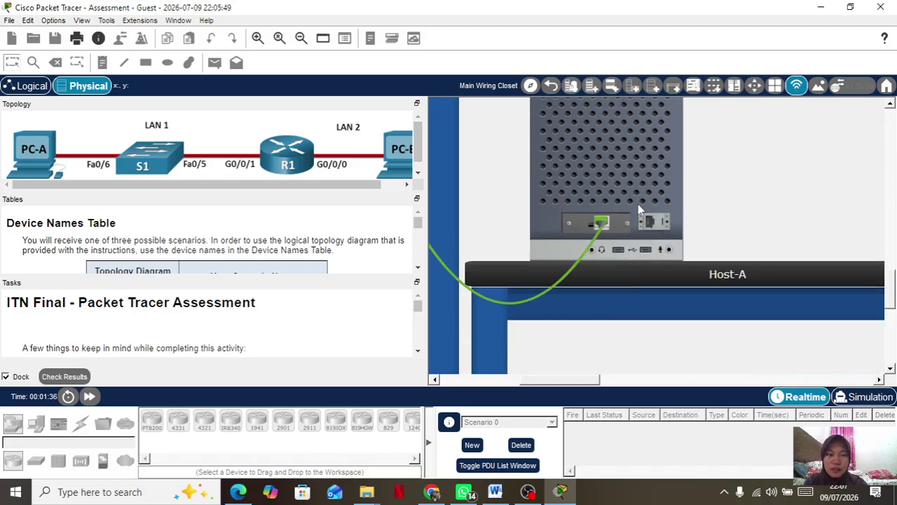
pyautogui.scroll(2, 638, 208)
pyautogui.scroll(5, 639, 208)
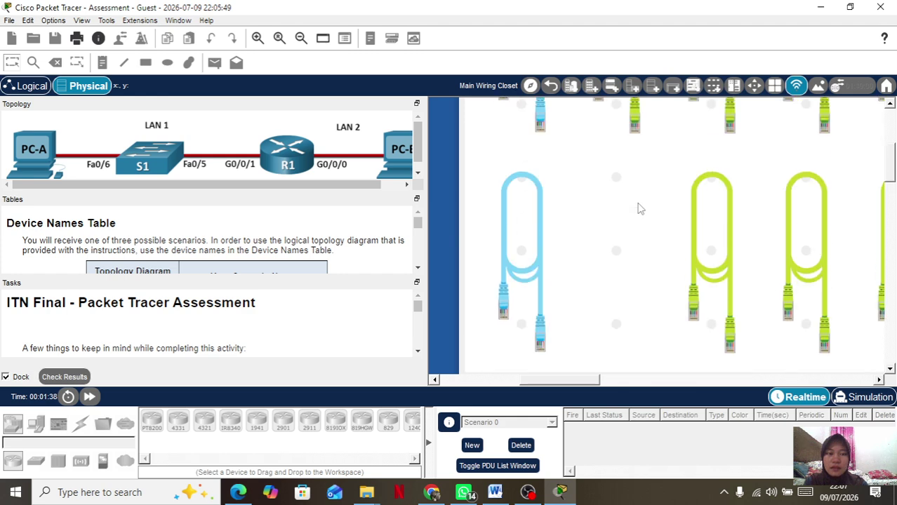
pyautogui.hscroll(3, 638, 208)
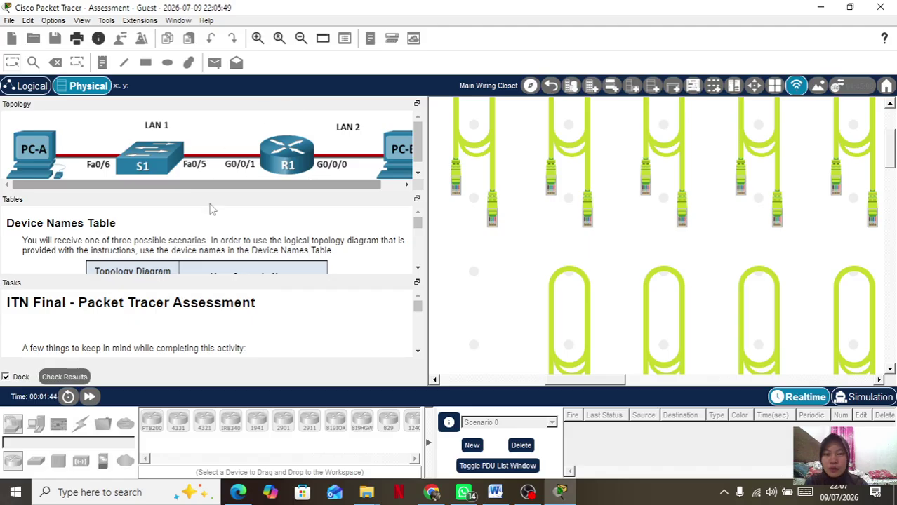
pyautogui.scroll(2, 453, 210)
# Cable Router-A's GigabitEthernet0/0/1 to a Switch-A port with a green cable.
pyautogui.hscroll(-8, 695, 266)
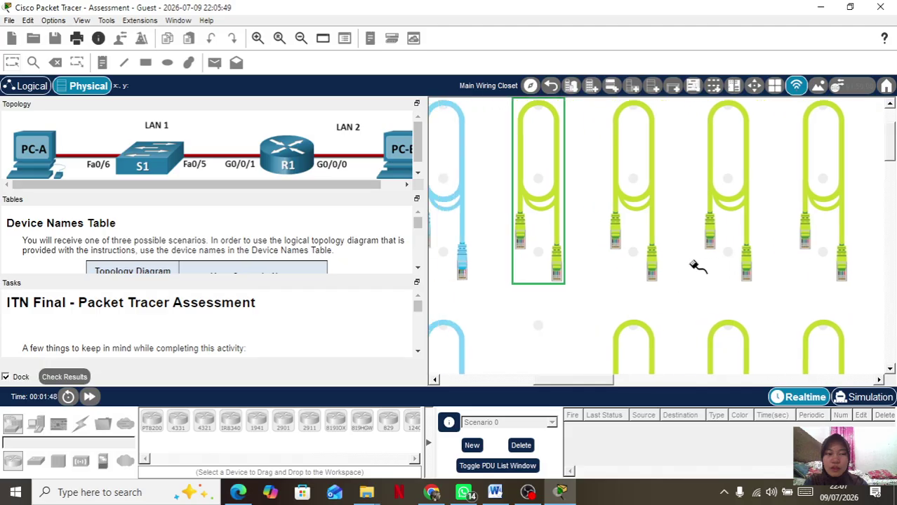
pyautogui.scroll(-4, 692, 263)
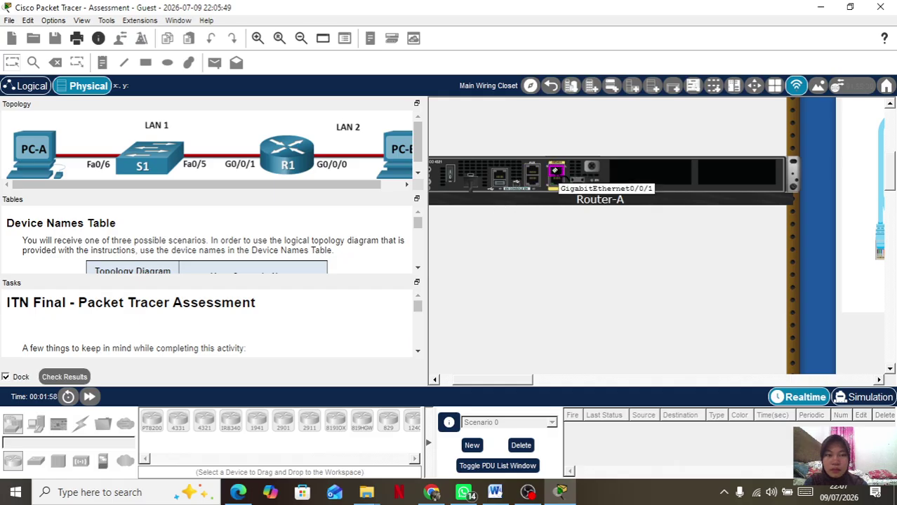
pyautogui.click(554, 170)
pyautogui.scroll(-3, 566, 271)
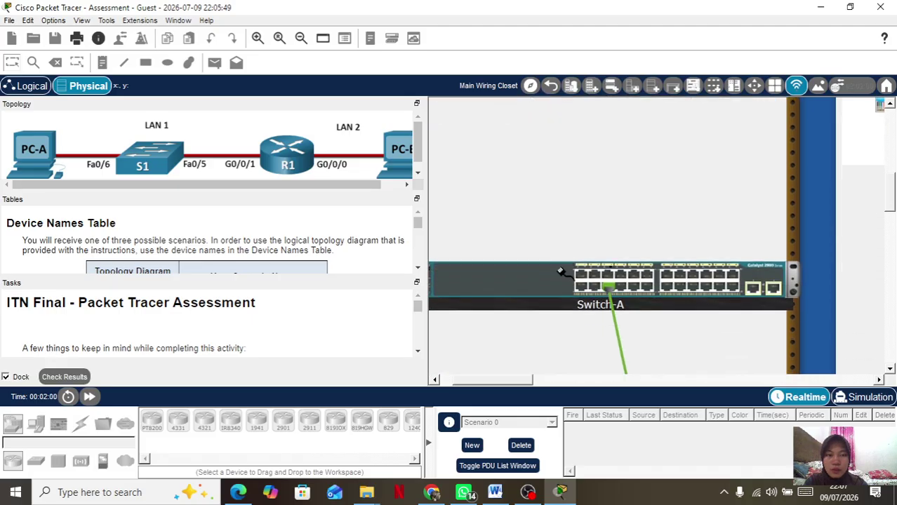
pyautogui.click(607, 231)
# Plug a second green patch cable into Host-B's network port.
pyautogui.scroll(5, 538, 186)
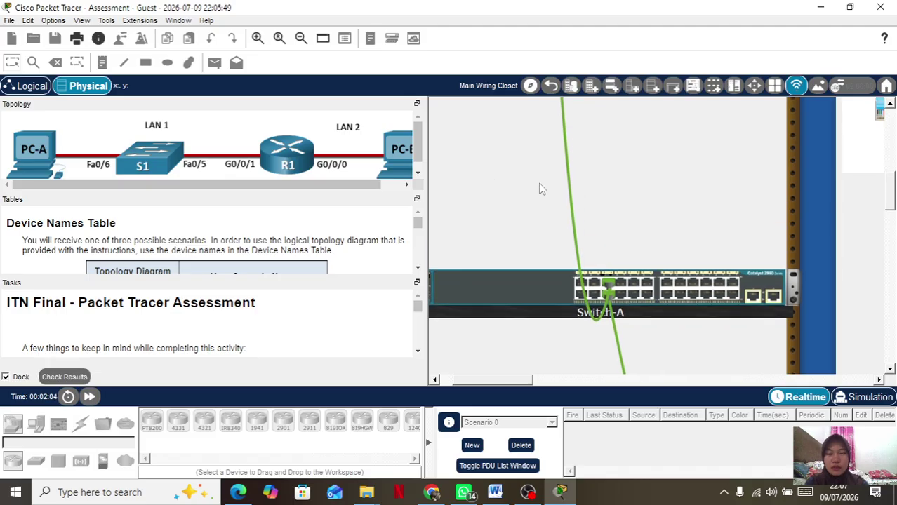
pyautogui.hscroll(2, 541, 188)
pyautogui.hscroll(6, 540, 188)
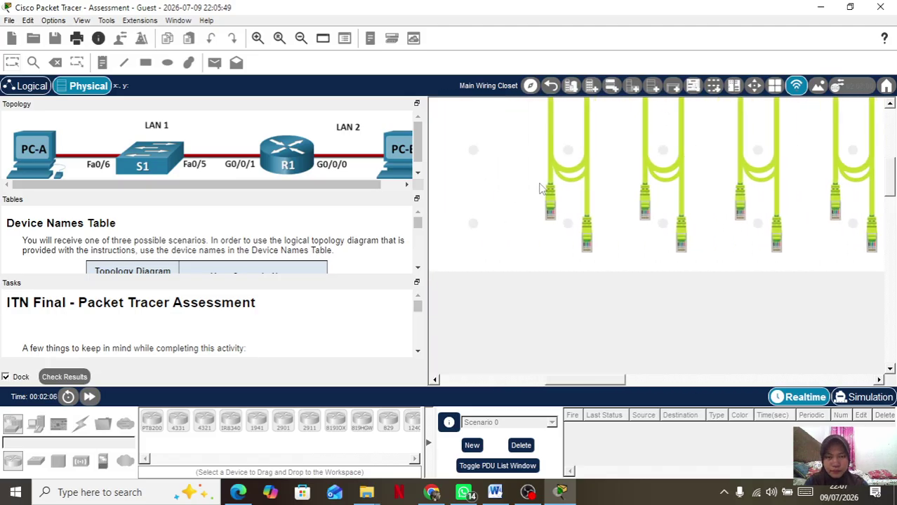
pyautogui.scroll(1, 540, 188)
pyautogui.click(566, 226)
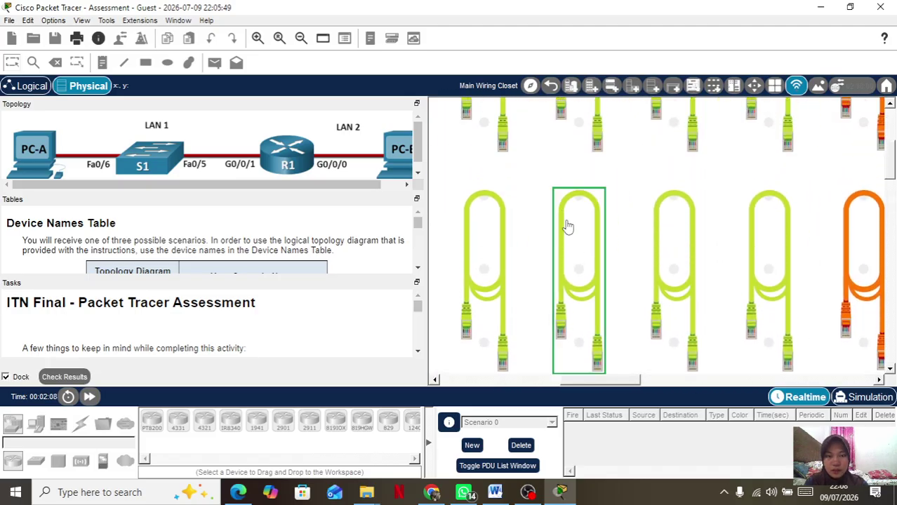
pyautogui.hscroll(-3, 496, 226)
pyautogui.hscroll(-4, 496, 226)
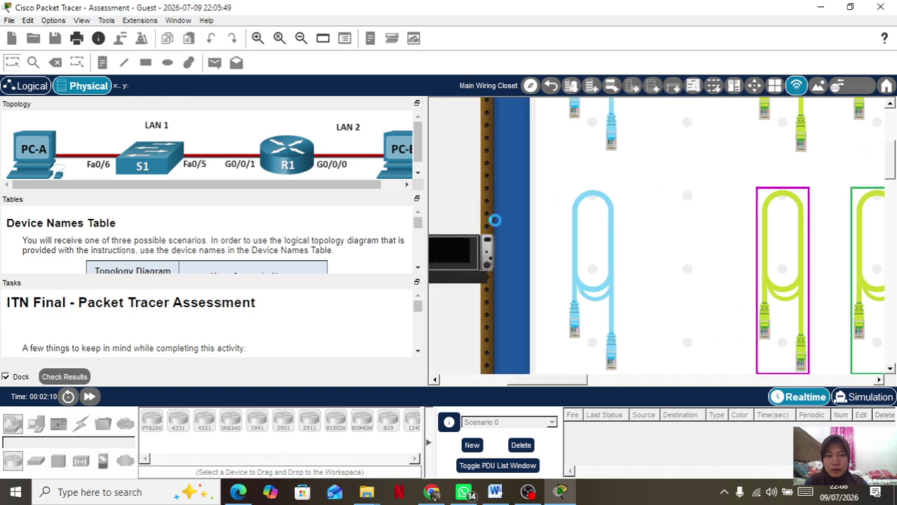
pyautogui.scroll(-2, 496, 226)
pyautogui.scroll(2, 496, 226)
pyautogui.hscroll(-3, 496, 224)
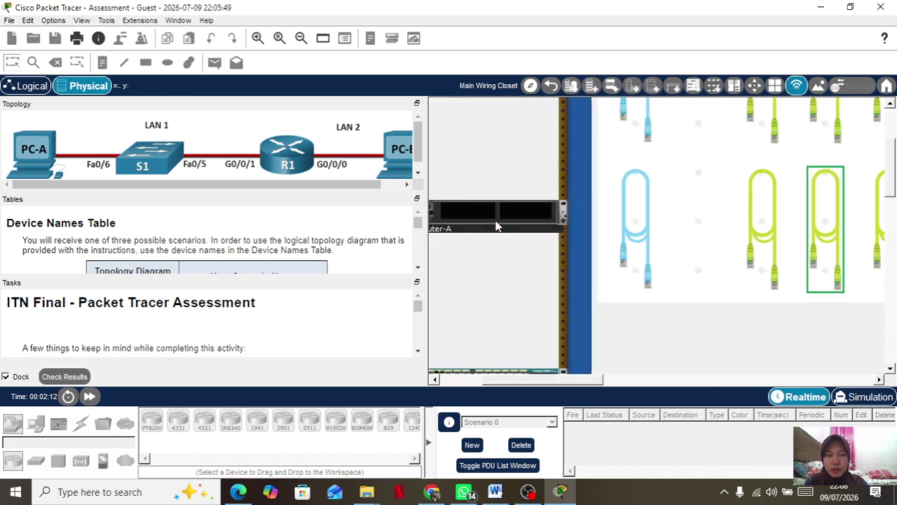
pyautogui.scroll(-3, 502, 237)
pyautogui.scroll(4, 566, 243)
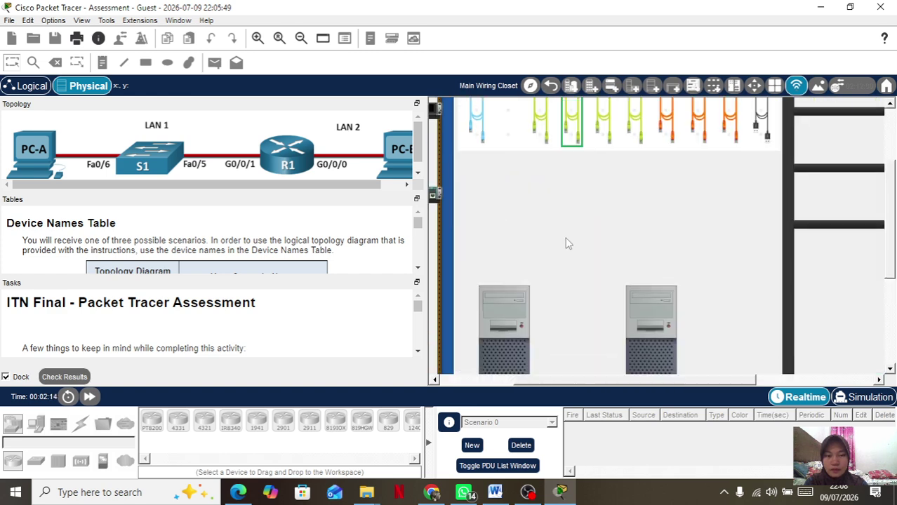
pyautogui.hscroll(-3, 569, 243)
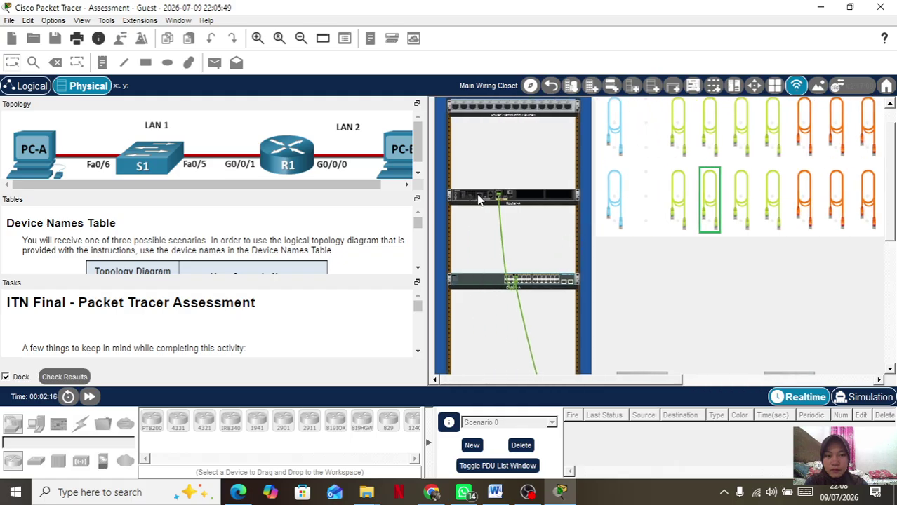
pyautogui.scroll(2, 533, 264)
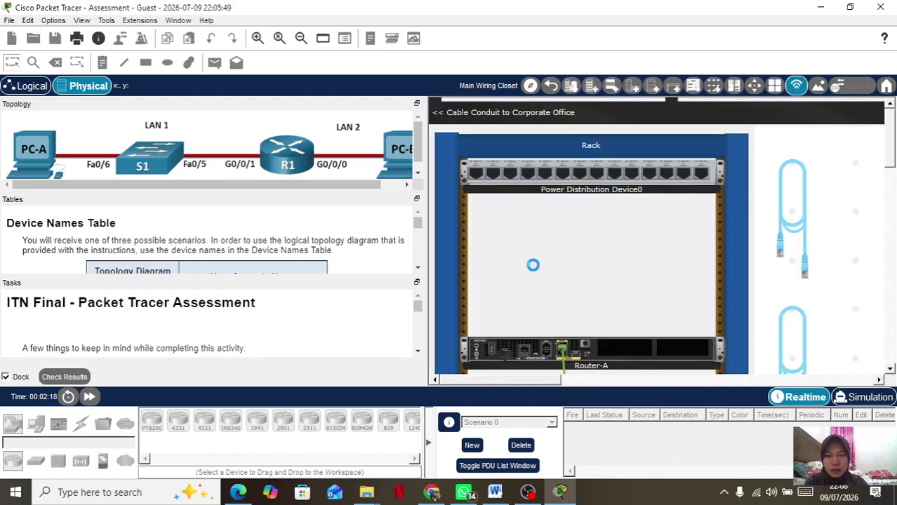
pyautogui.scroll(2, 605, 254)
pyautogui.scroll(-3, 611, 263)
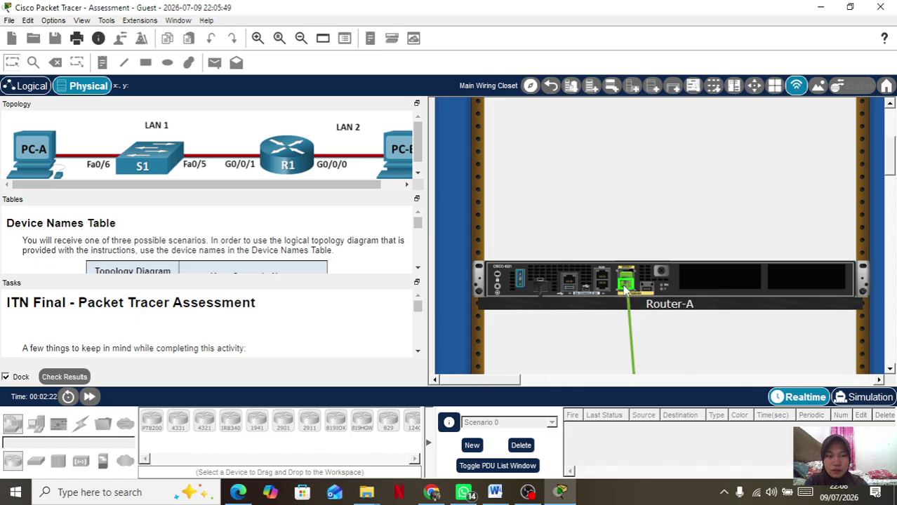
pyautogui.scroll(-4, 696, 371)
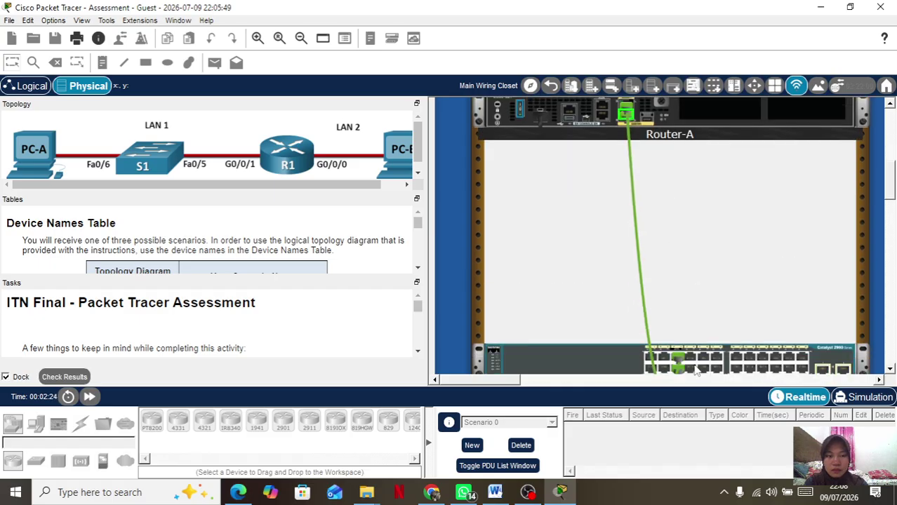
pyautogui.scroll(-5, 696, 371)
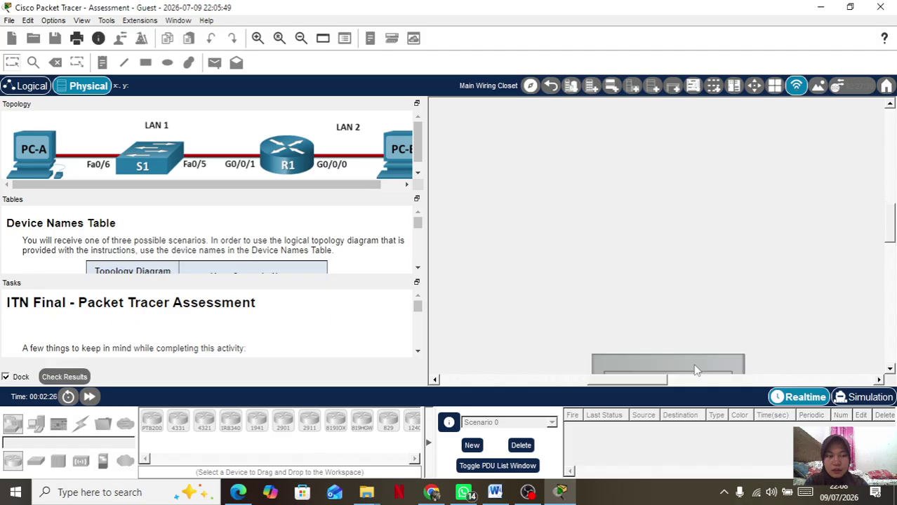
pyautogui.hscroll(-3, 696, 371)
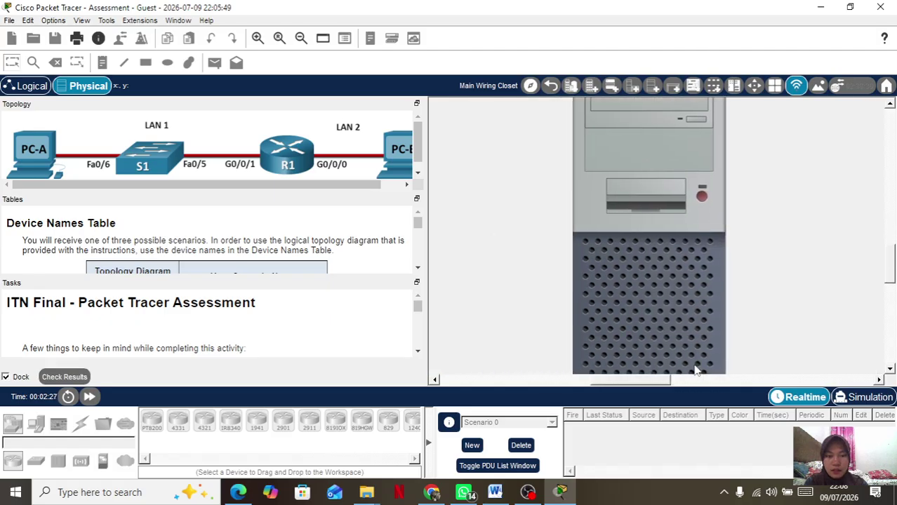
pyautogui.click(645, 318)
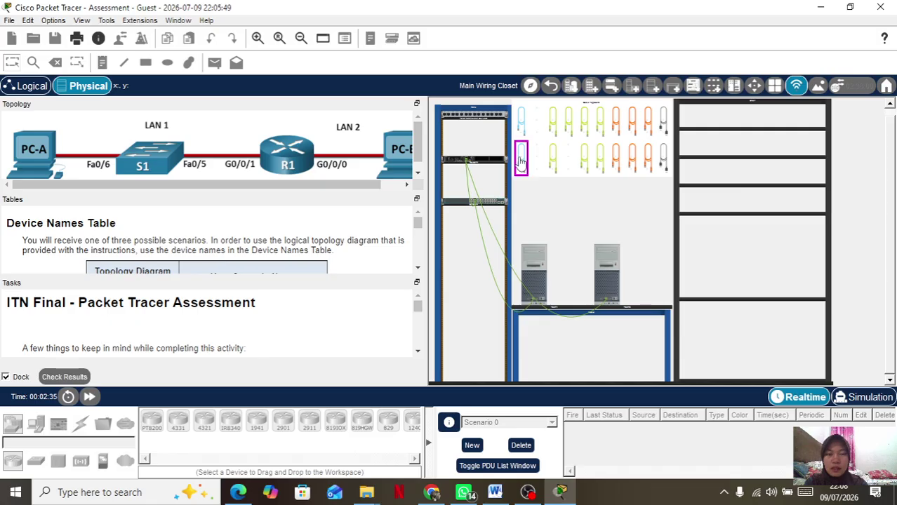
# Zoom into the rack and plug a blue console cable into Host-A's RS 232 port.
pyautogui.click(477, 232)
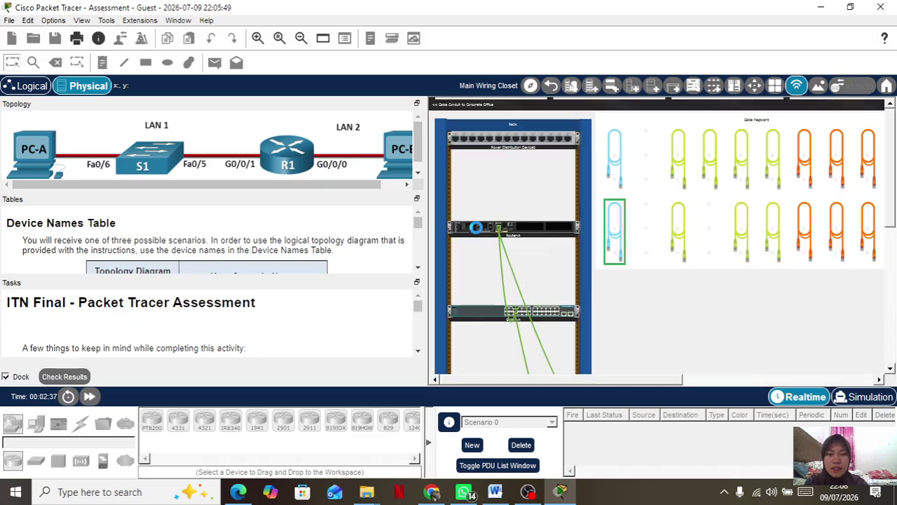
pyautogui.scroll(2, 477, 234)
pyautogui.scroll(-3, 602, 319)
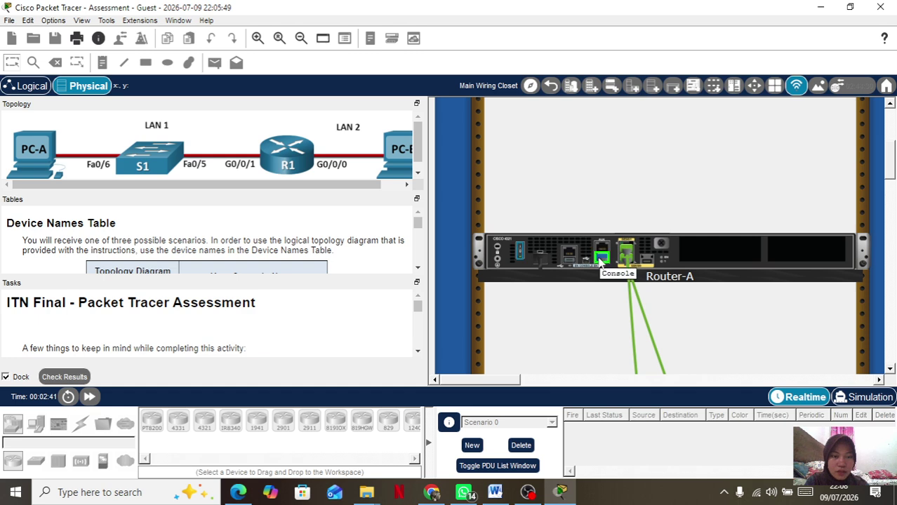
pyautogui.scroll(-2, 600, 300)
pyautogui.scroll(-3, 600, 301)
pyautogui.hscroll(4, 600, 301)
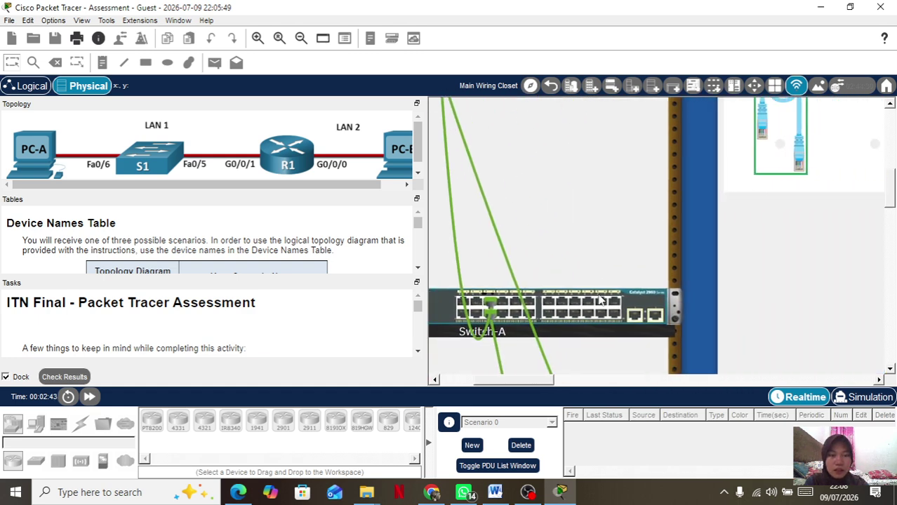
pyautogui.hscroll(3, 598, 301)
pyautogui.scroll(-4, 597, 293)
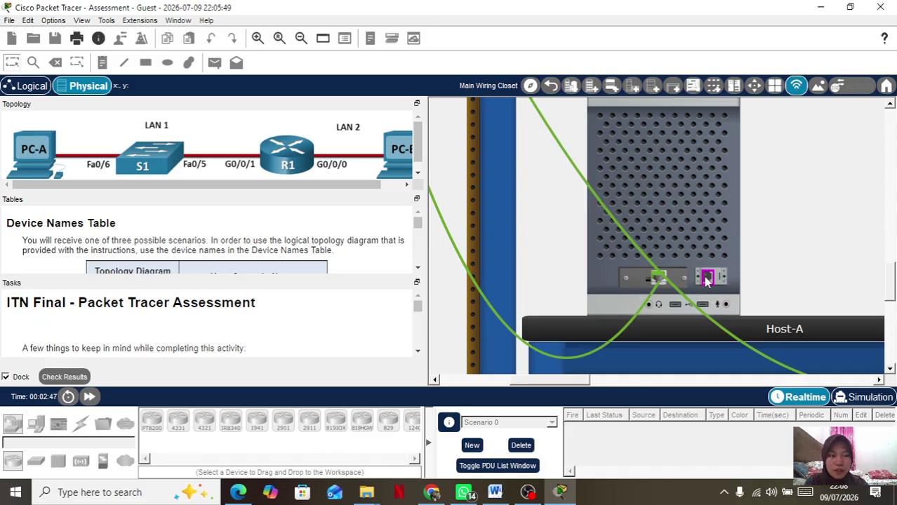
pyautogui.click(705, 277)
# Take a second blue console cable from the pegboard.
pyautogui.scroll(6, 619, 225)
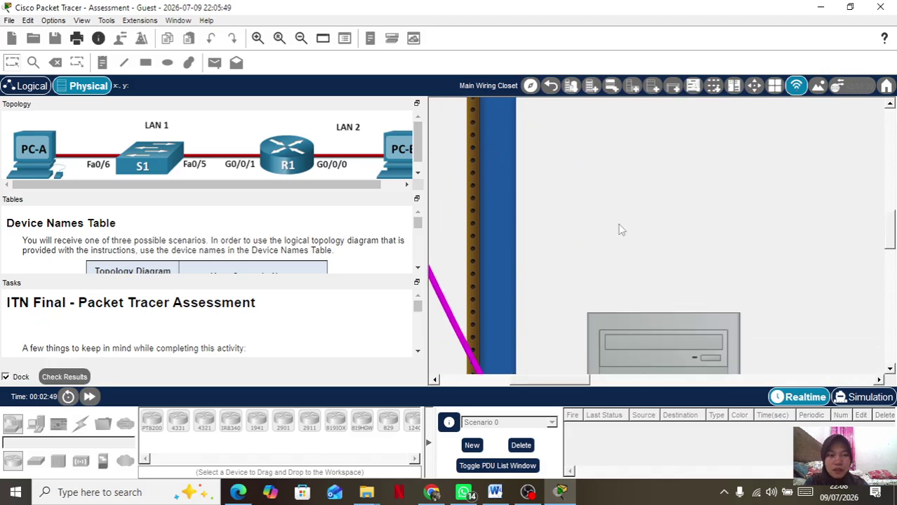
pyautogui.scroll(5, 620, 225)
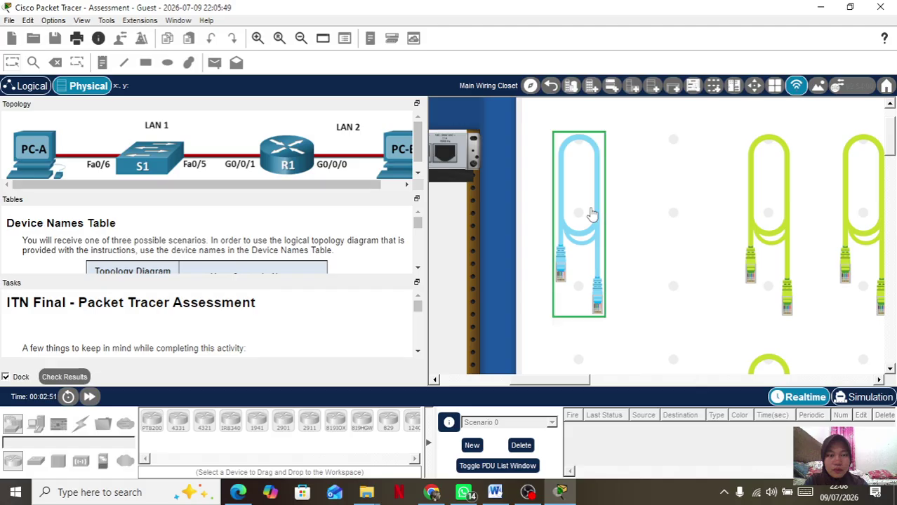
pyautogui.click(592, 214)
pyautogui.hscroll(-6, 517, 225)
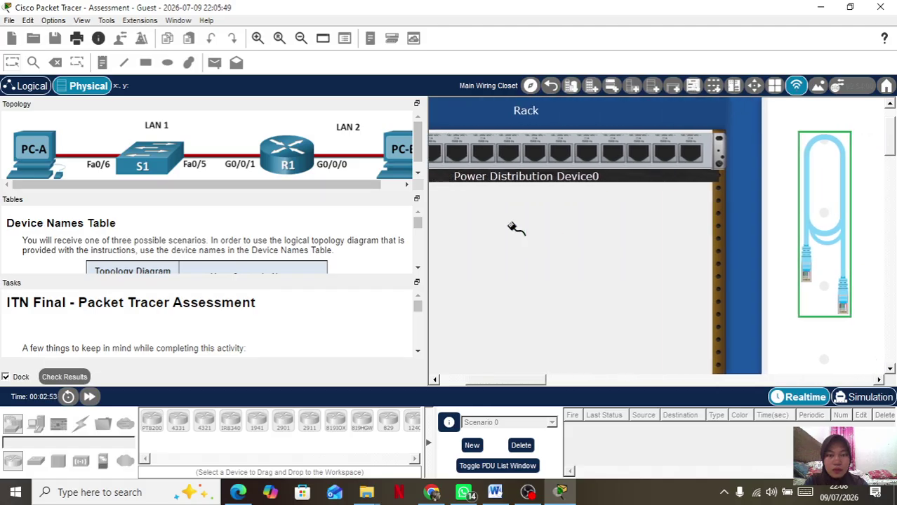
pyautogui.scroll(-10, 516, 226)
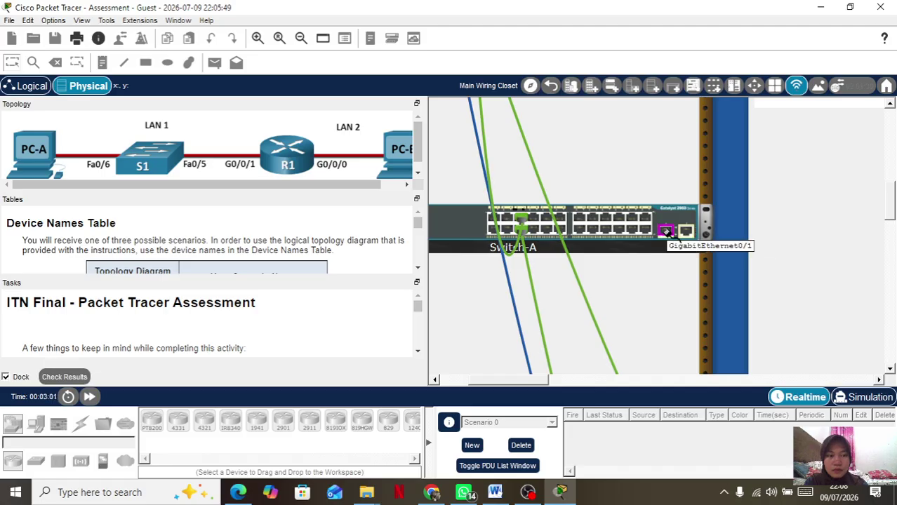
# Connect the console cable from Switch-A's rear Console port to Host-B's RS 232 port.
pyautogui.rightClick(671, 221)
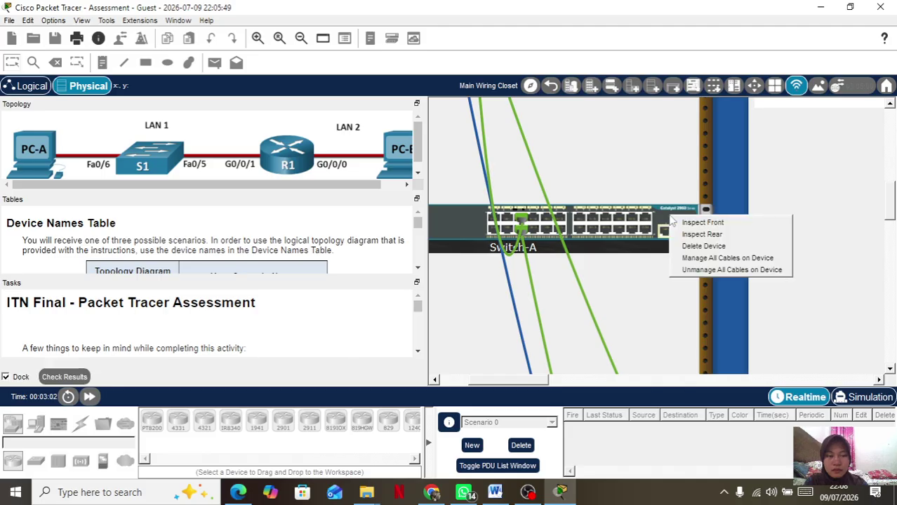
pyautogui.click(701, 234)
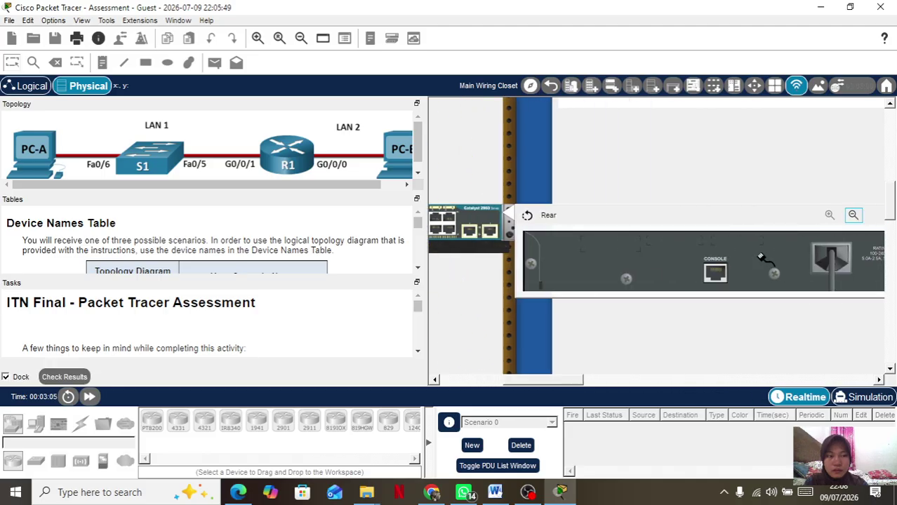
pyautogui.click(714, 273)
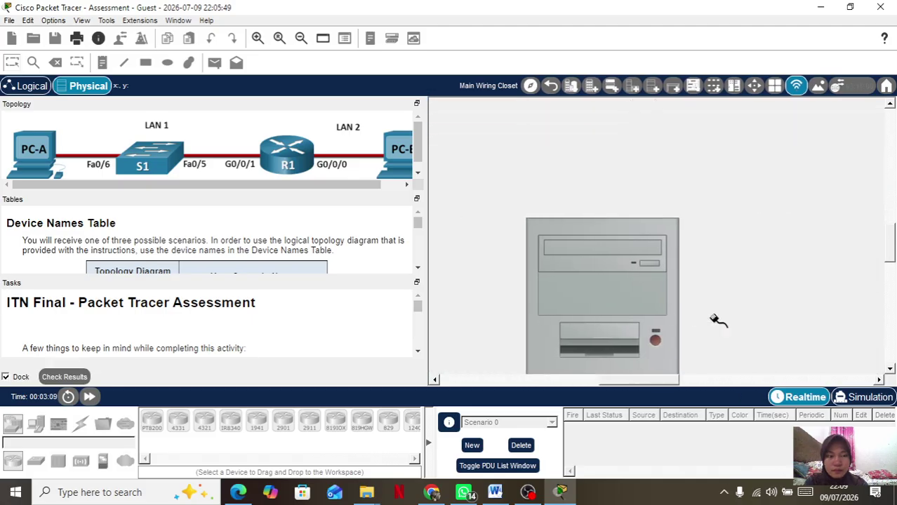
pyautogui.click(647, 272)
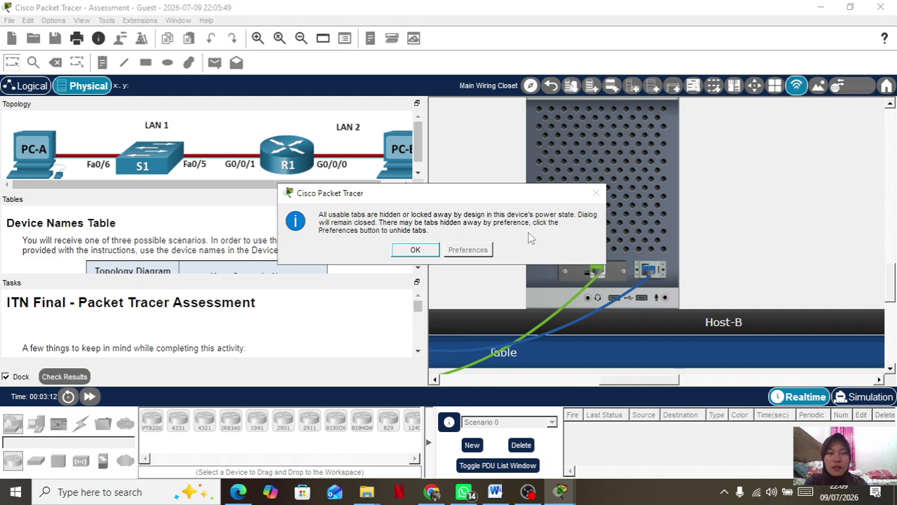
pyautogui.click(414, 249)
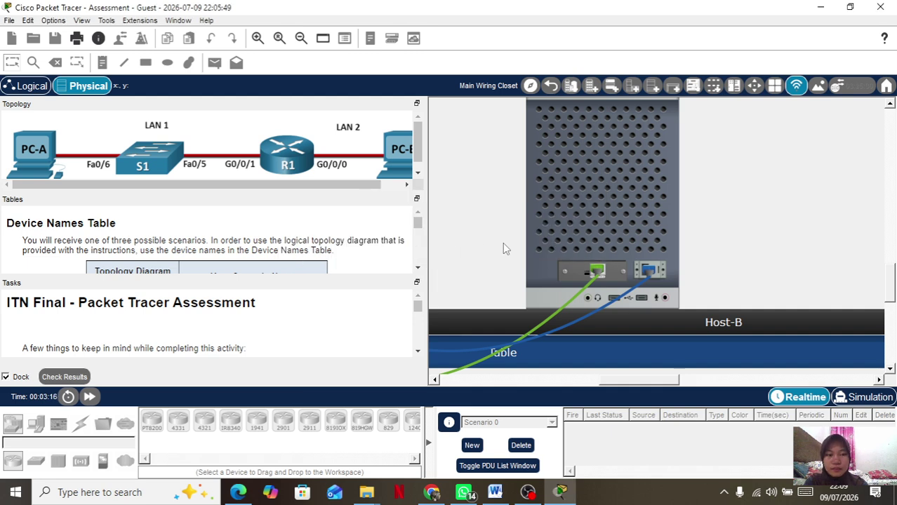
pyautogui.scroll(-5, 503, 242)
pyautogui.hscroll(-5, 591, 252)
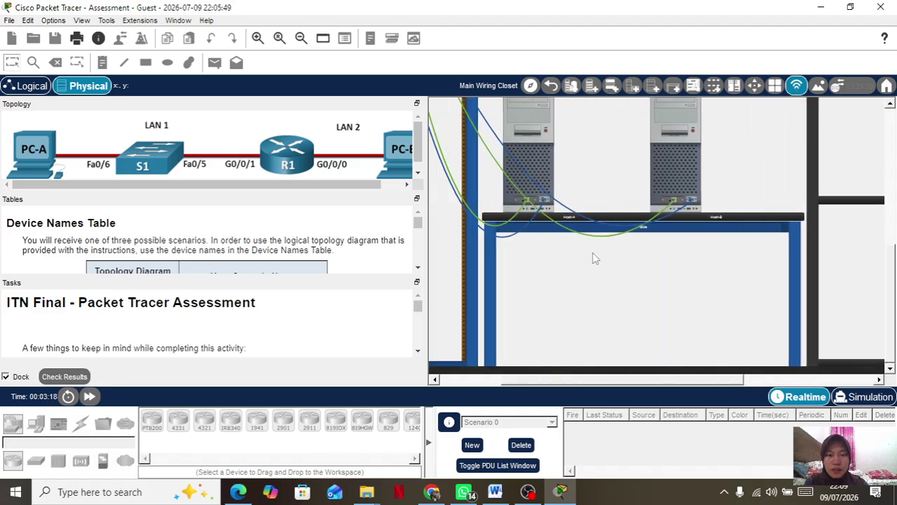
pyautogui.hscroll(-3, 592, 252)
pyautogui.scroll(5, 592, 252)
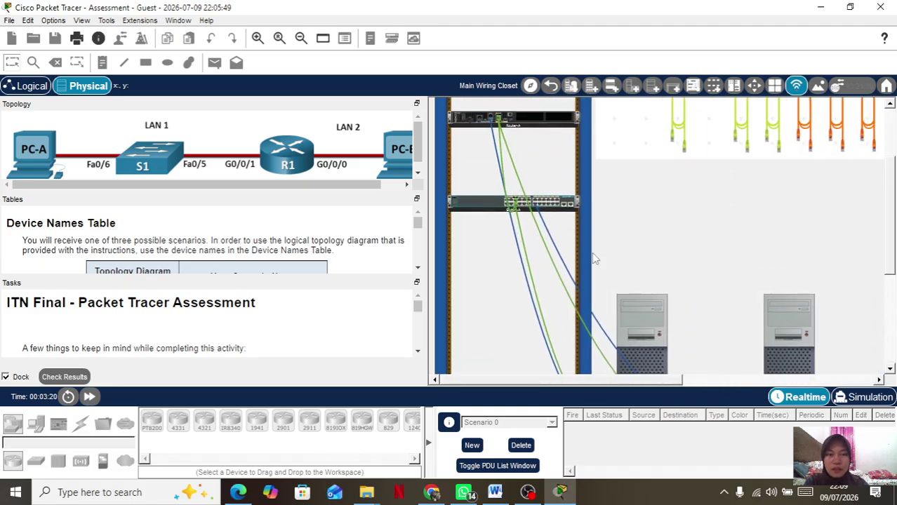
pyautogui.scroll(3, 478, 176)
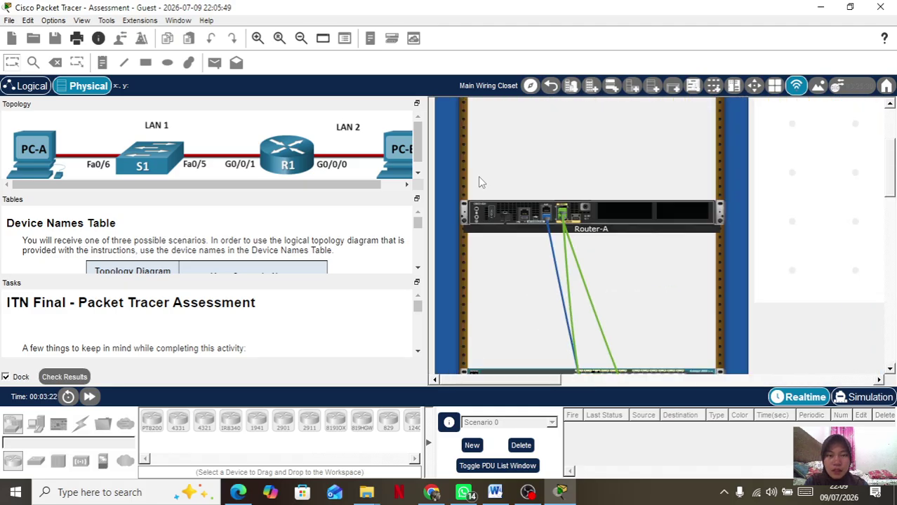
# Try opening Router-A's configuration and dismiss the Interface Locked notice.
pyautogui.click(493, 212)
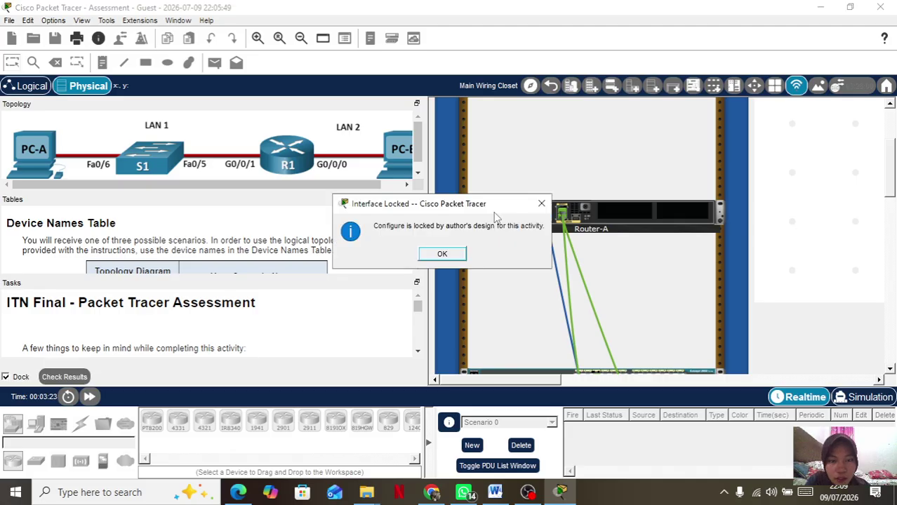
pyautogui.click(442, 254)
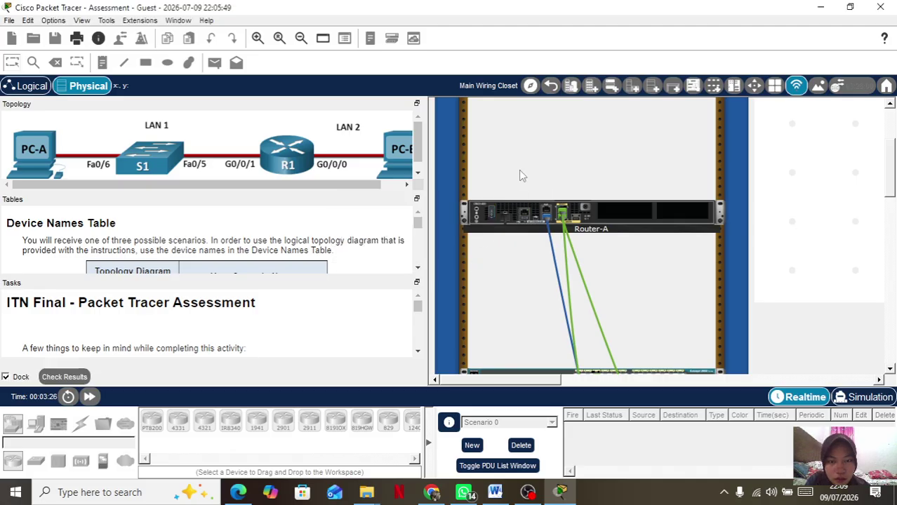
pyautogui.scroll(2, 499, 203)
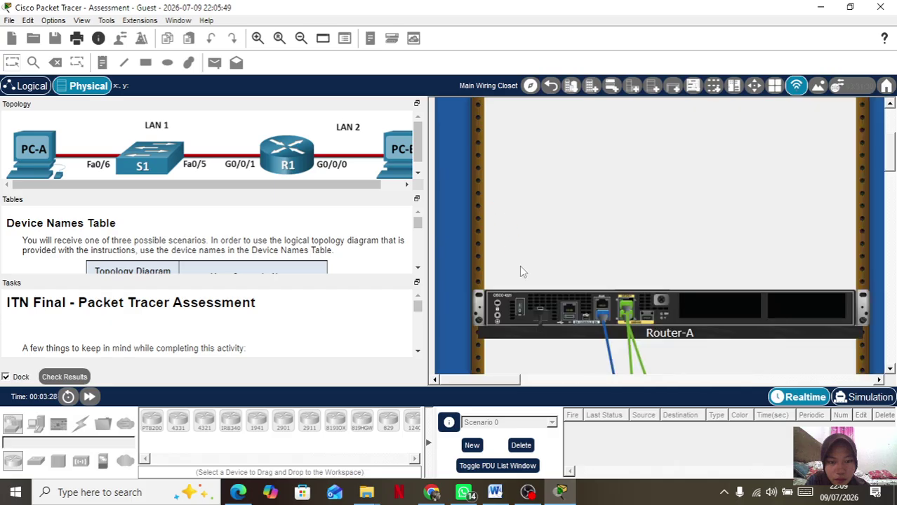
pyautogui.scroll(3, 520, 271)
pyautogui.scroll(-5, 512, 220)
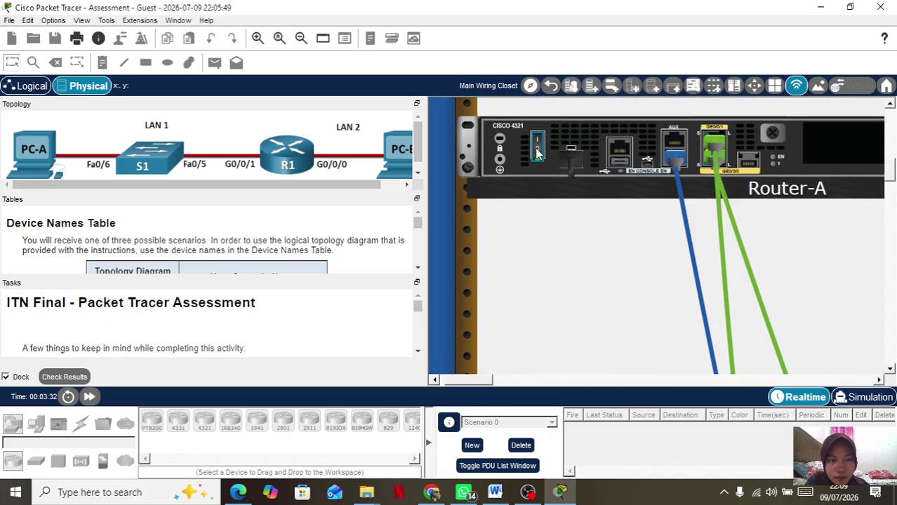
pyautogui.scroll(-5, 554, 242)
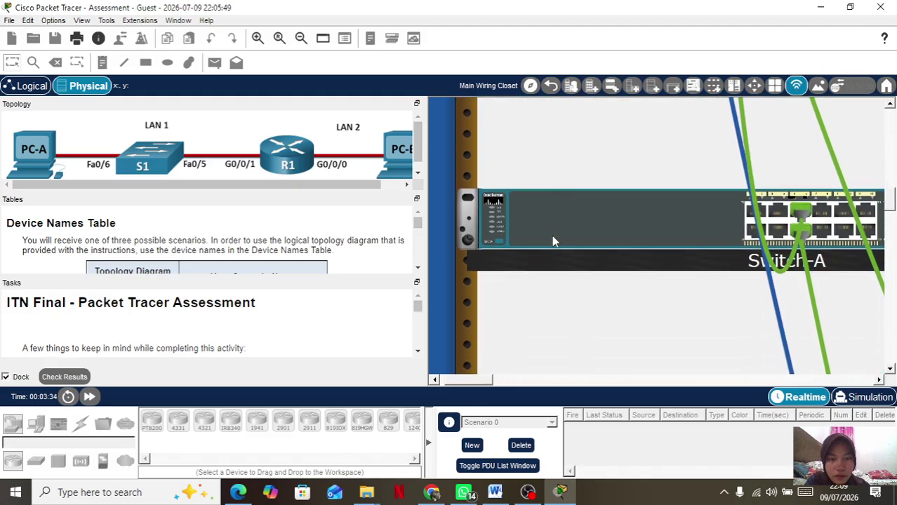
pyautogui.hscroll(4, 553, 242)
pyautogui.scroll(-5, 552, 241)
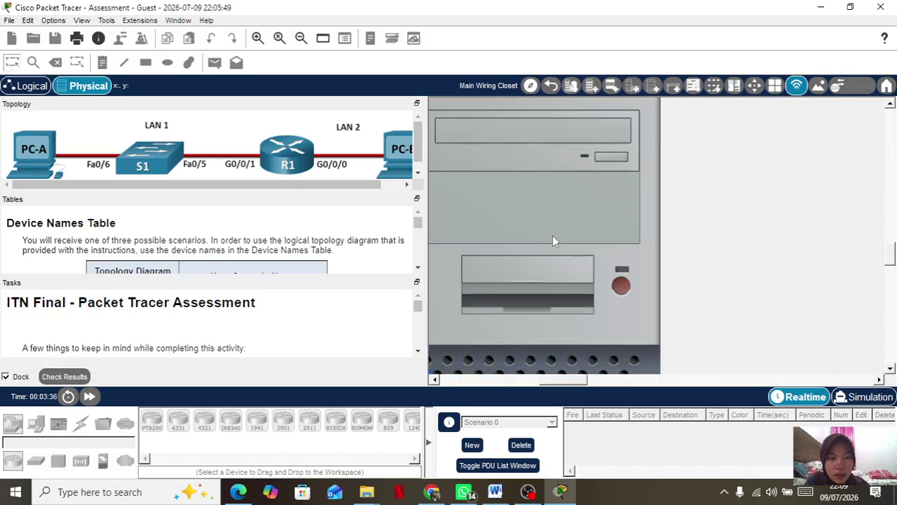
# Power on Host-A, then open and close its desktop window.
pyautogui.click(630, 275)
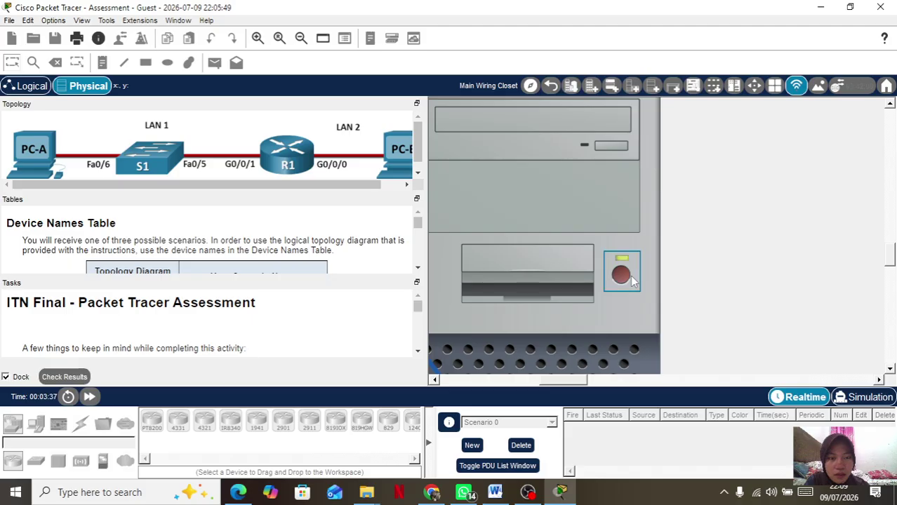
pyautogui.click(483, 286)
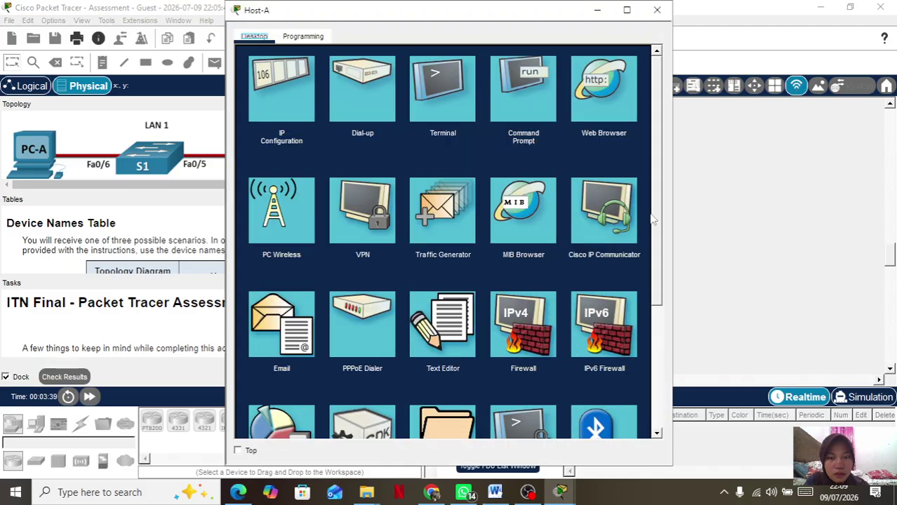
pyautogui.click(727, 228)
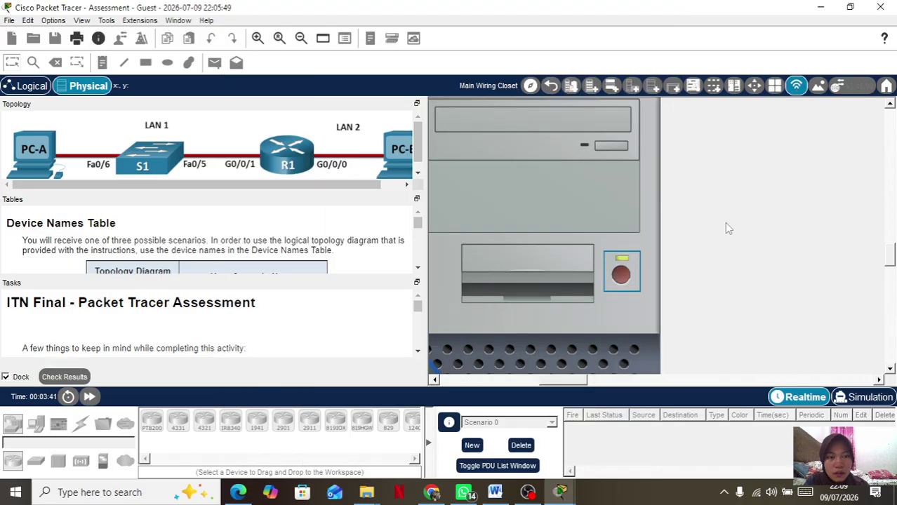
pyautogui.click(663, 8)
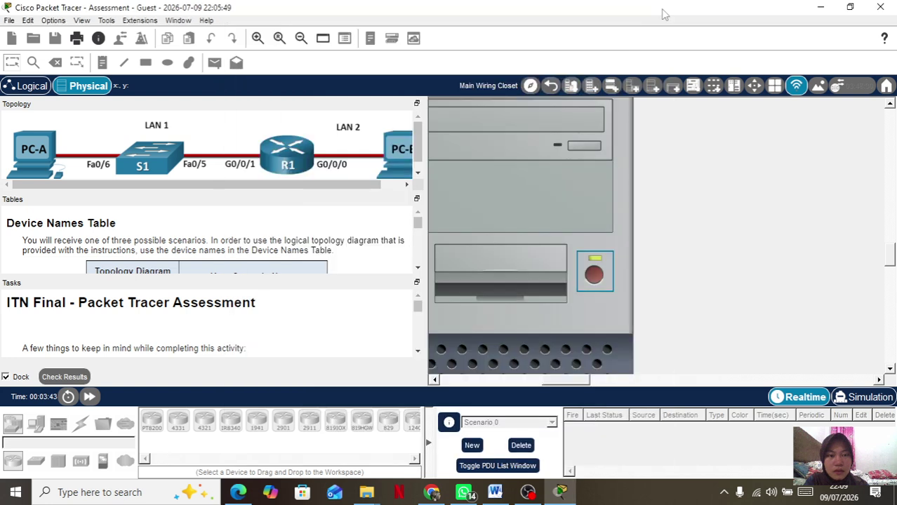
pyautogui.scroll(-3, 652, 213)
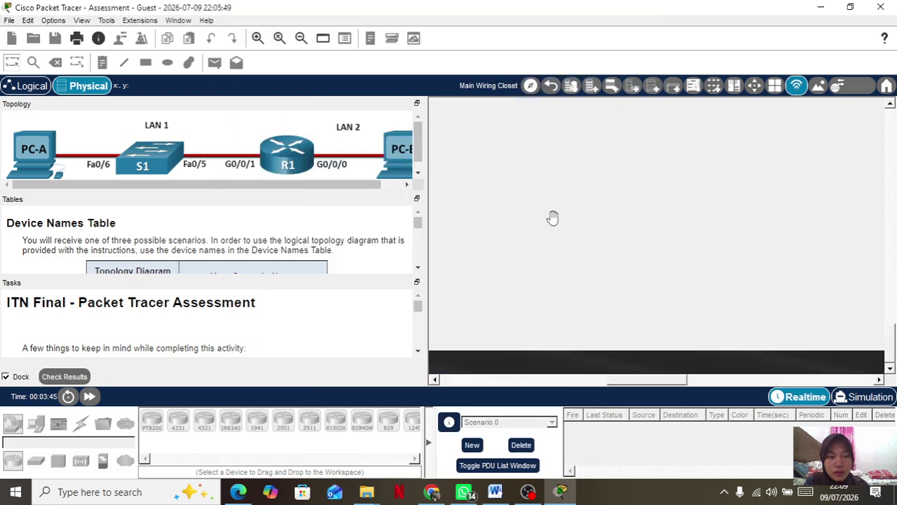
pyautogui.scroll(-2, 553, 219)
pyautogui.scroll(-5, 553, 218)
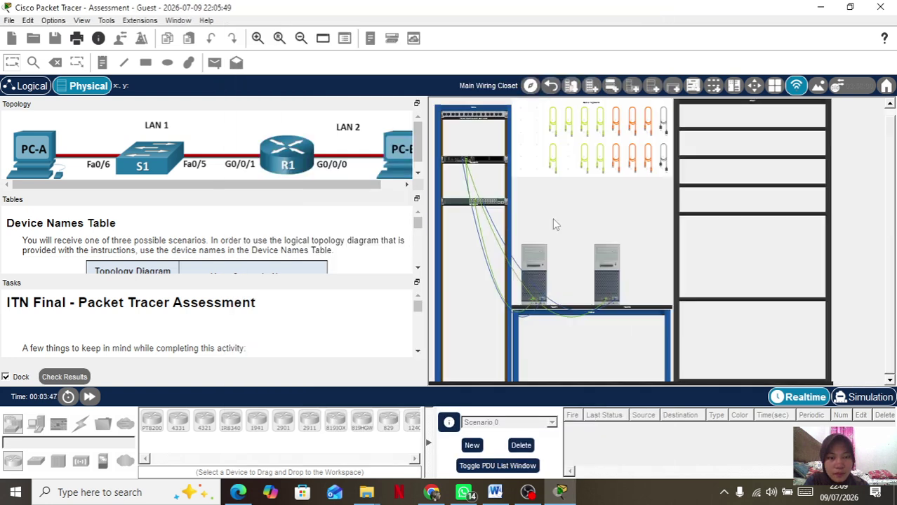
pyautogui.scroll(6, 552, 218)
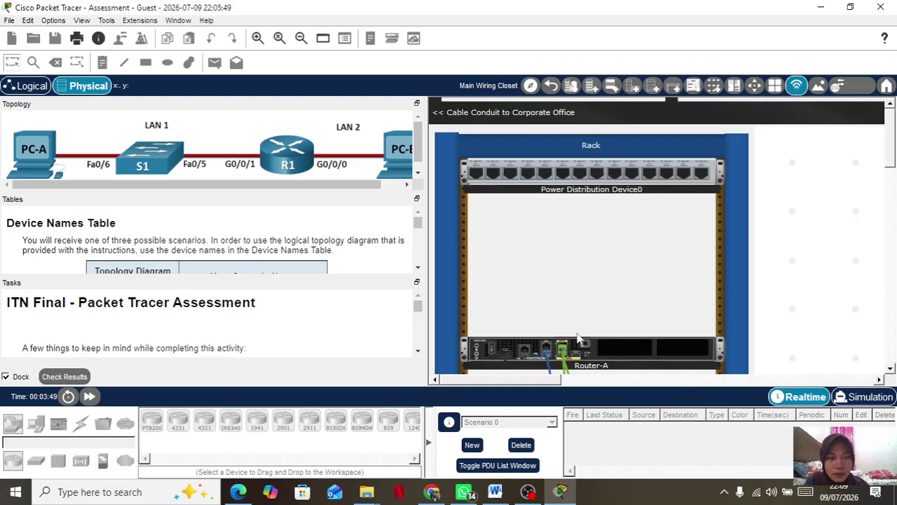
pyautogui.hscroll(4, 579, 339)
pyautogui.scroll(-10, 578, 338)
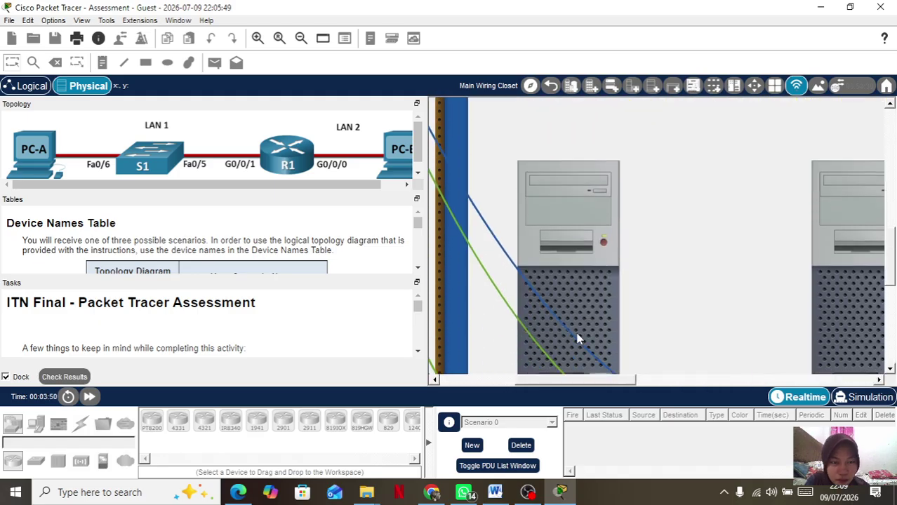
pyautogui.hscroll(3, 697, 277)
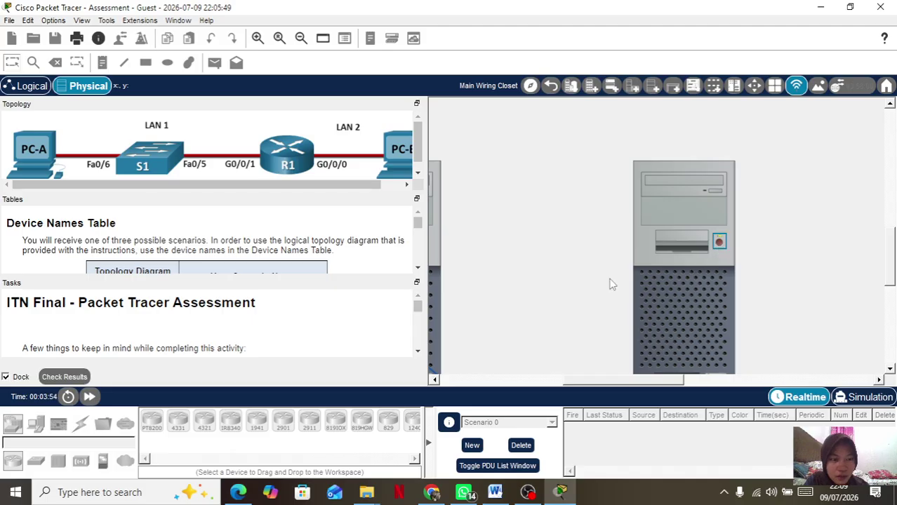
pyautogui.hscroll(-2, 549, 294)
pyautogui.hscroll(-2, 550, 293)
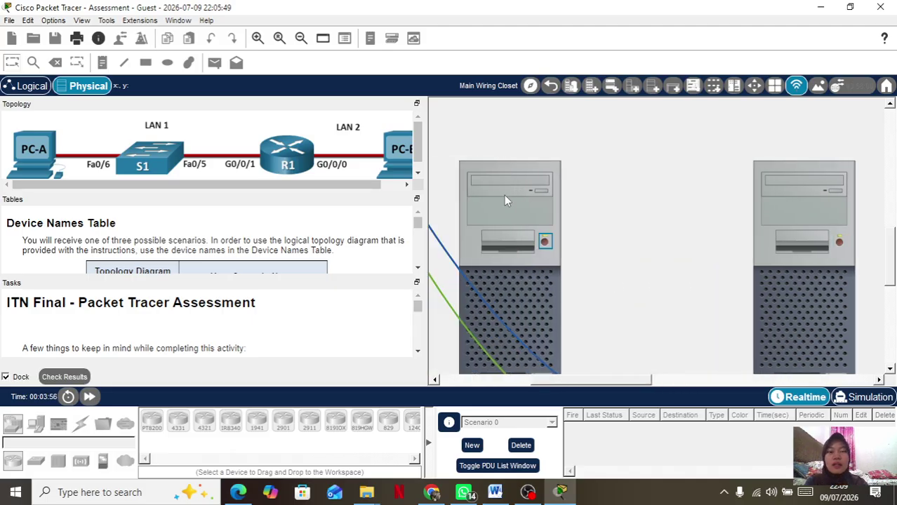
# Connect Host-A's Terminal at 9600/8/None/1/None and move the window aside.
pyautogui.click(504, 195)
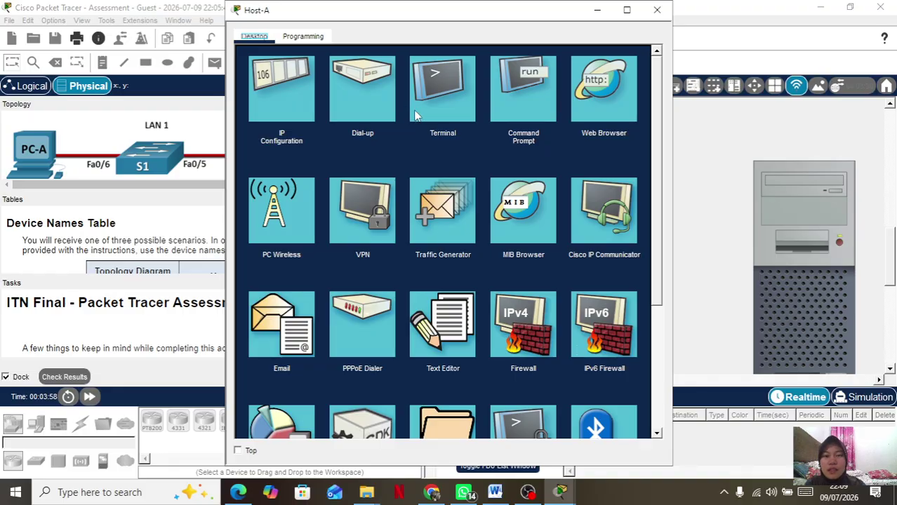
pyautogui.click(449, 104)
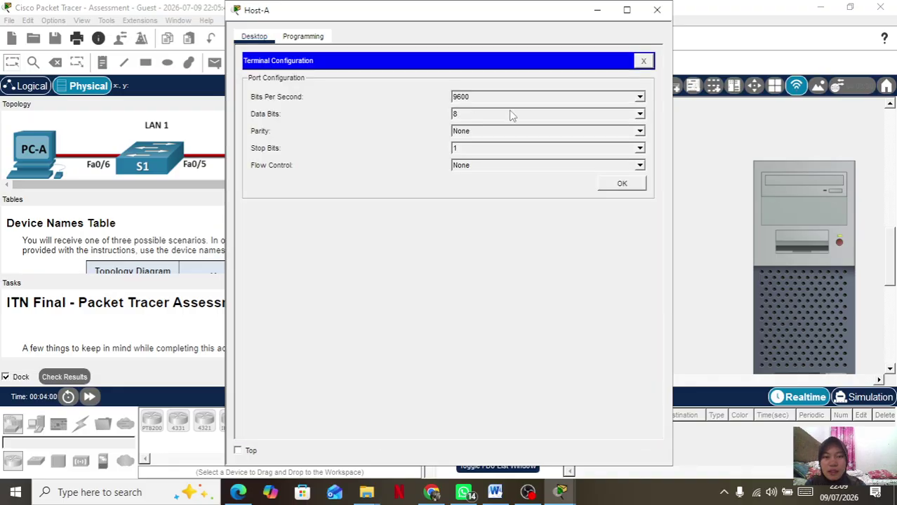
pyautogui.click(610, 184)
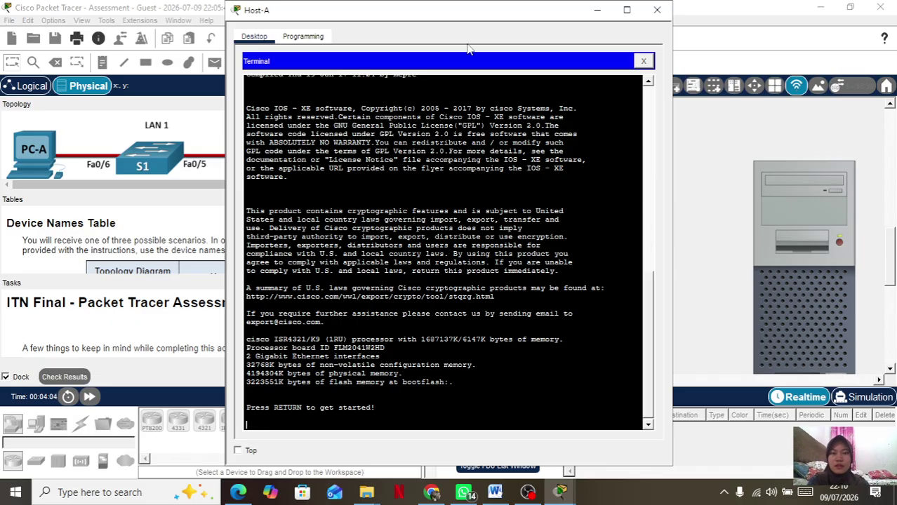
pyautogui.moveTo(473, 22); pyautogui.dragTo(593, 26)
# Bring the main window forward and highlight Router-A in the Step 1 task text.
pyautogui.scroll(-5, 215, 299)
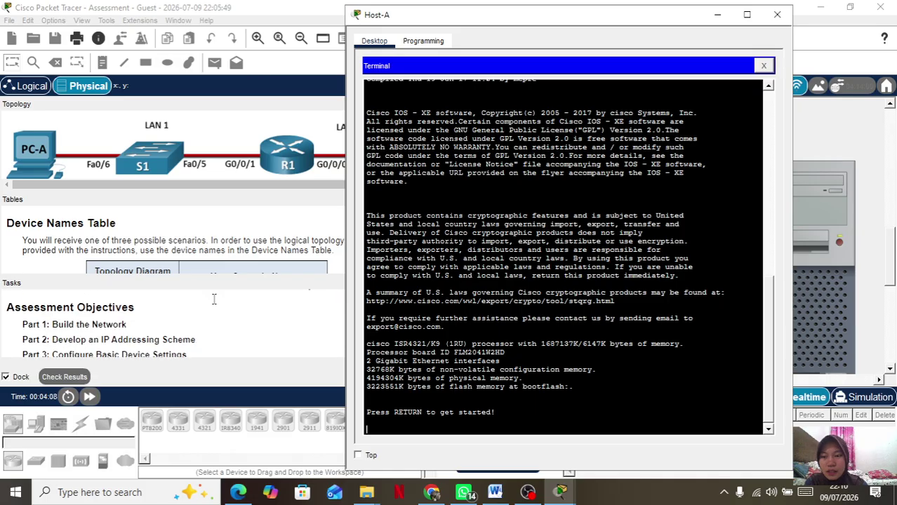
pyautogui.scroll(-10, 182, 338)
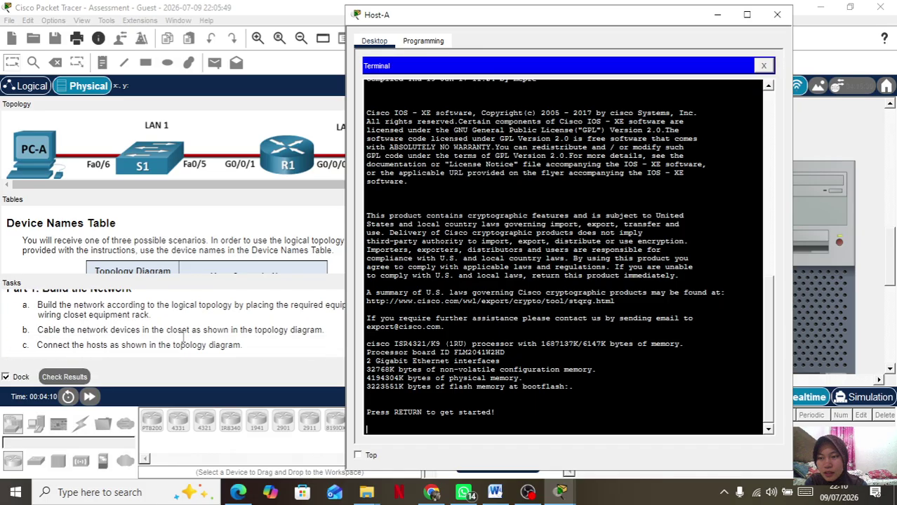
pyautogui.scroll(4, 183, 338)
pyautogui.scroll(-3, 183, 338)
pyautogui.scroll(3, 182, 338)
pyautogui.scroll(-2, 182, 338)
pyautogui.scroll(-5, 183, 339)
pyautogui.scroll(2, 183, 338)
pyautogui.scroll(-3, 182, 338)
pyautogui.scroll(-1, 184, 339)
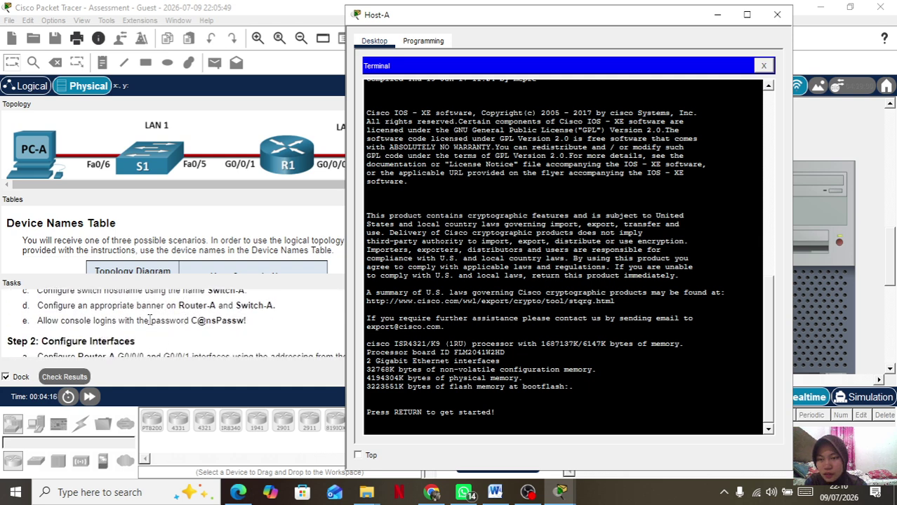
pyautogui.click(259, 320)
pyautogui.moveTo(258, 320); pyautogui.dragTo(191, 321)
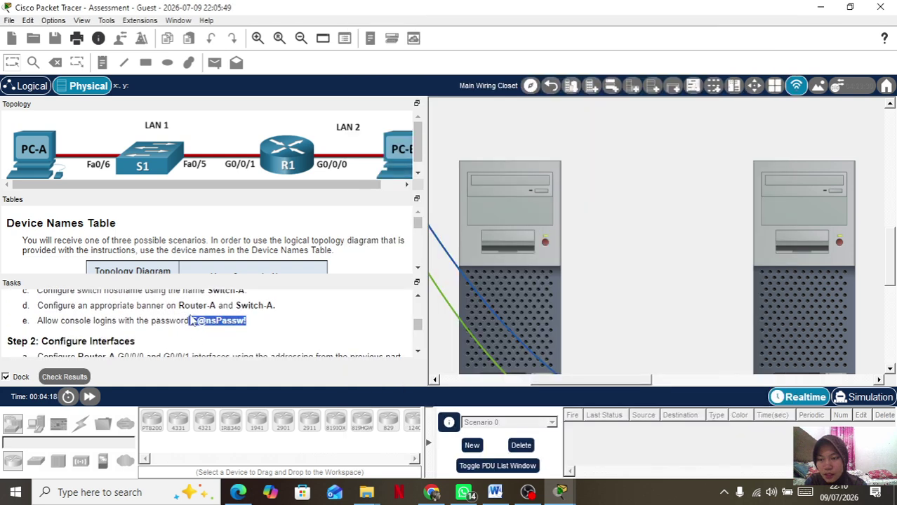
pyautogui.scroll(-2, 172, 312)
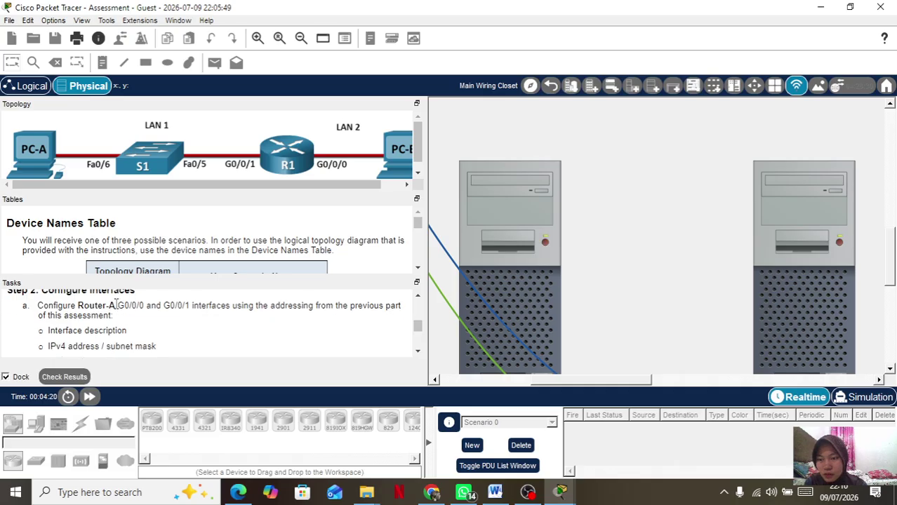
pyautogui.moveTo(117, 305); pyautogui.dragTo(76, 306)
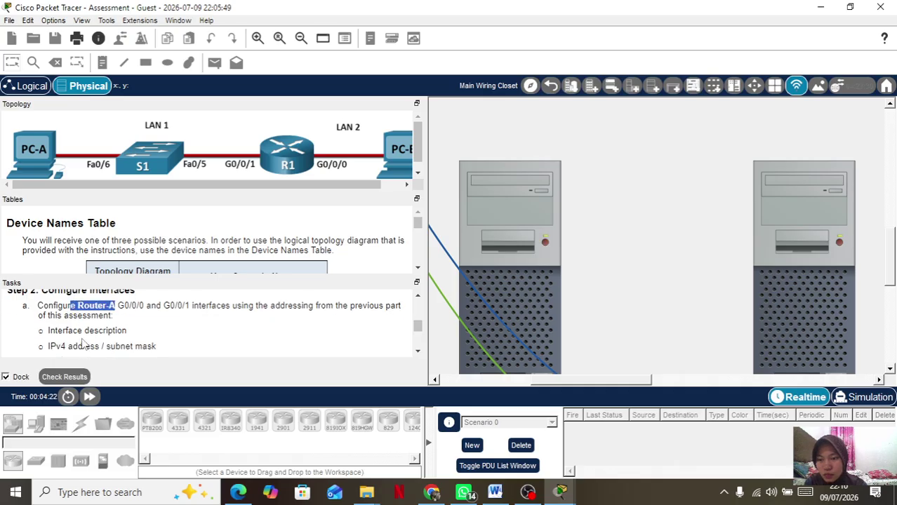
# Highlight the privileged EXEC password, netsec.com domain and local user requirements.
pyautogui.scroll(-2, 87, 320)
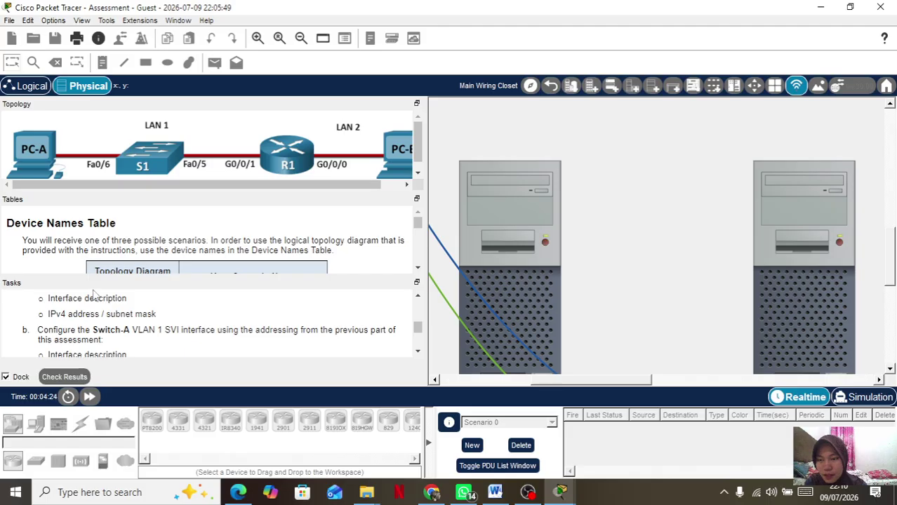
pyautogui.scroll(-5, 104, 306)
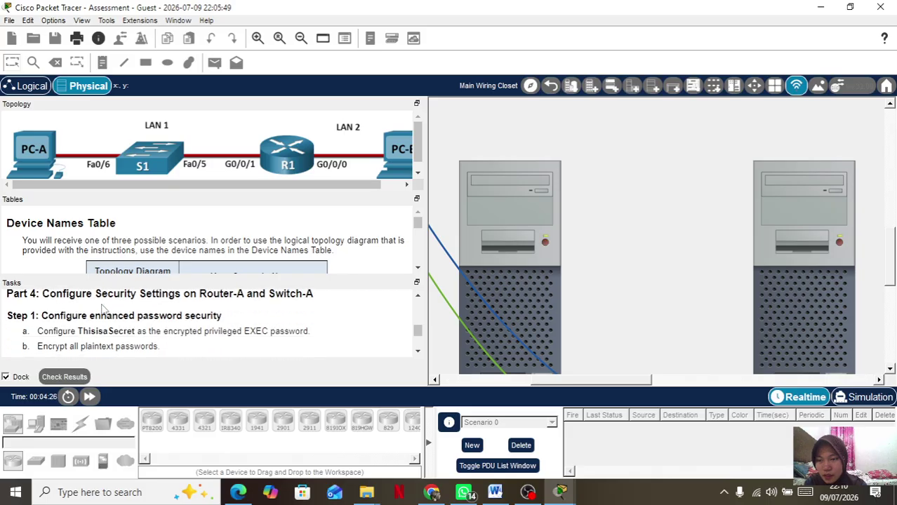
pyautogui.moveTo(71, 322); pyautogui.dragTo(138, 325)
pyautogui.scroll(-1, 138, 324)
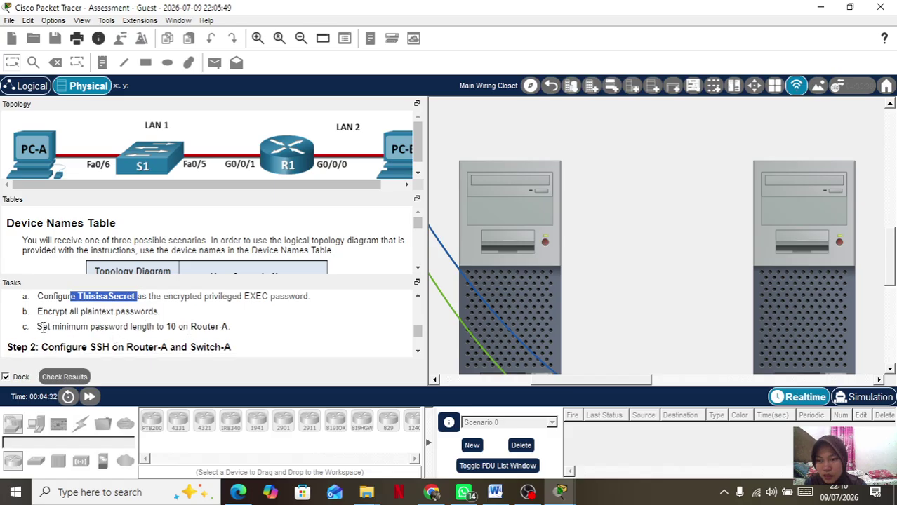
pyautogui.scroll(-2, 232, 331)
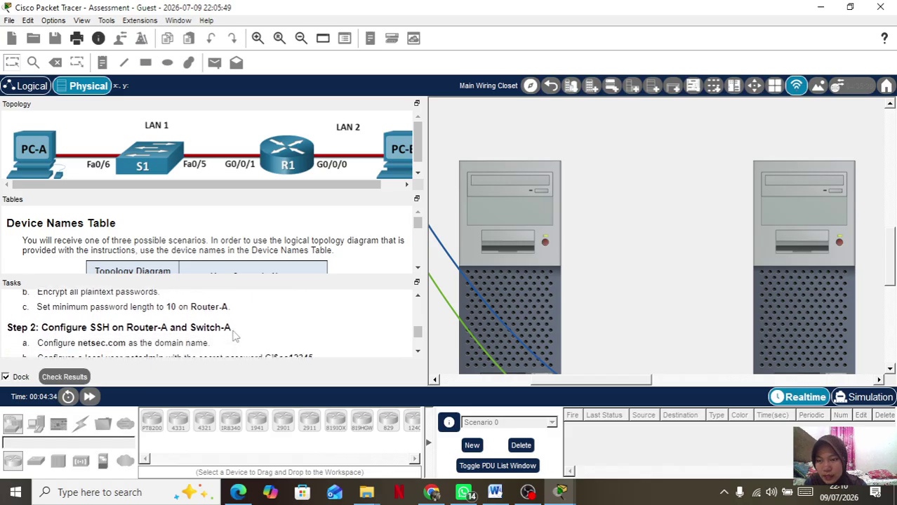
pyautogui.scroll(-1, 234, 336)
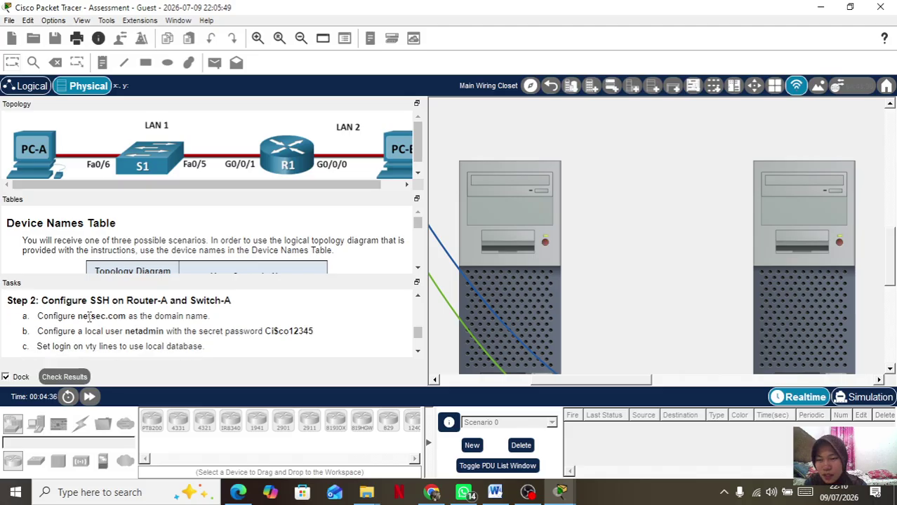
pyautogui.moveTo(77, 316); pyautogui.dragTo(235, 344)
pyautogui.click(236, 344)
pyautogui.scroll(-3, 243, 327)
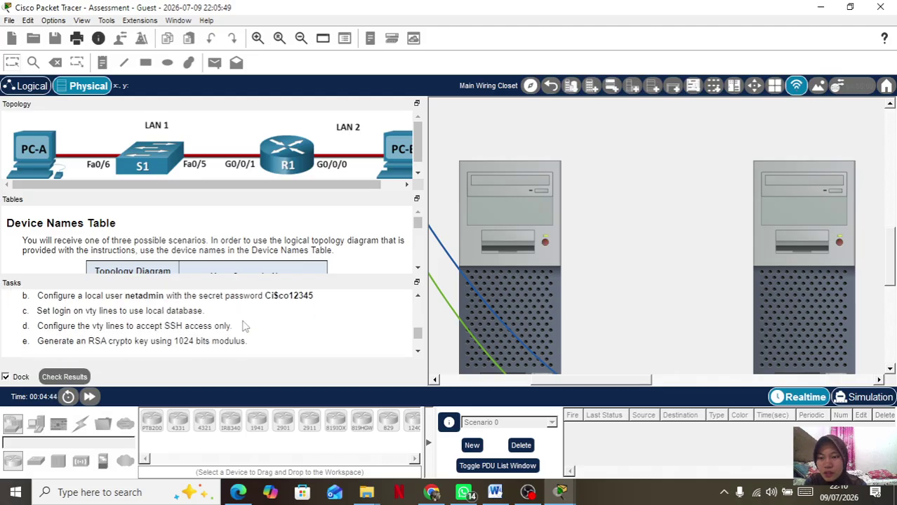
pyautogui.scroll(-3, 243, 327)
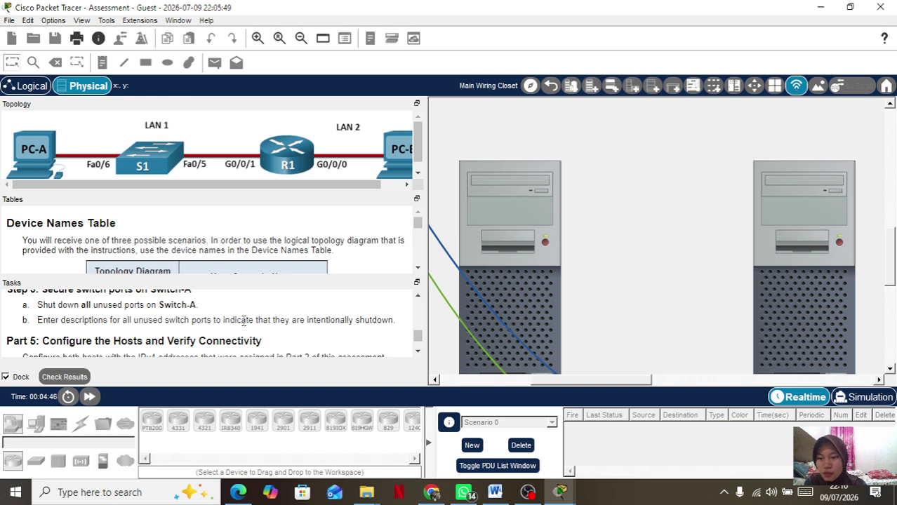
pyautogui.scroll(-2, 243, 320)
pyautogui.scroll(5, 243, 322)
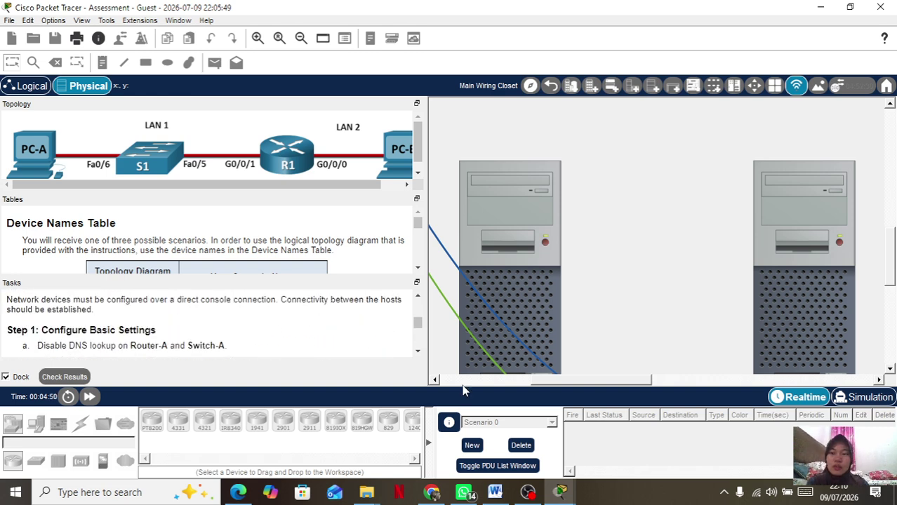
# Return to Host-A's router console and enter privileged and global configuration mode with en and conf t.
pyautogui.click(518, 195)
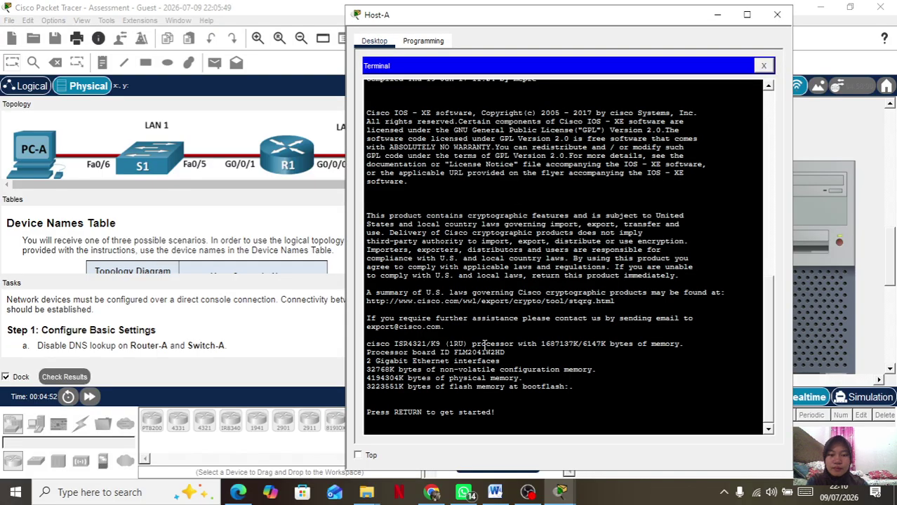
pyautogui.press('Return')
pyautogui.press('Return')
pyautogui.press('Return')
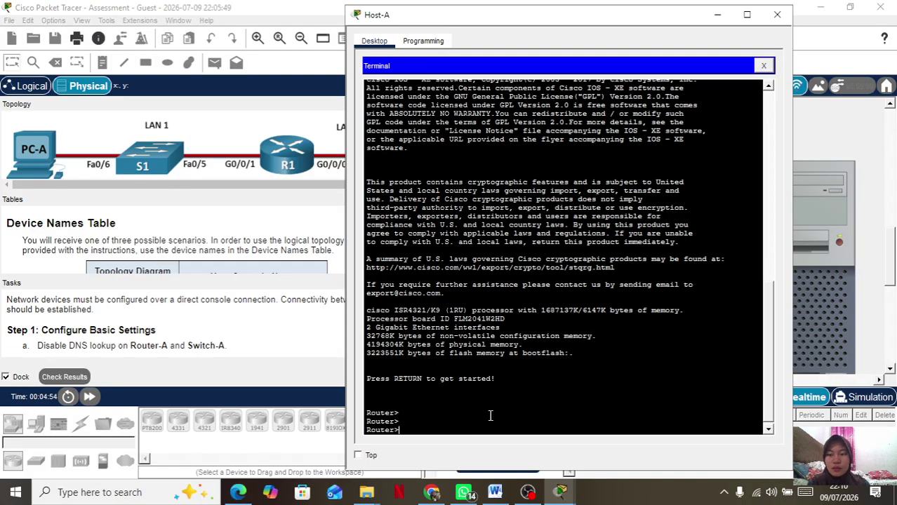
pyautogui.write('en')
pyautogui.press('Tab')
pyautogui.press('Return')
pyautogui.write('conf t')
pyautogui.press('Return')
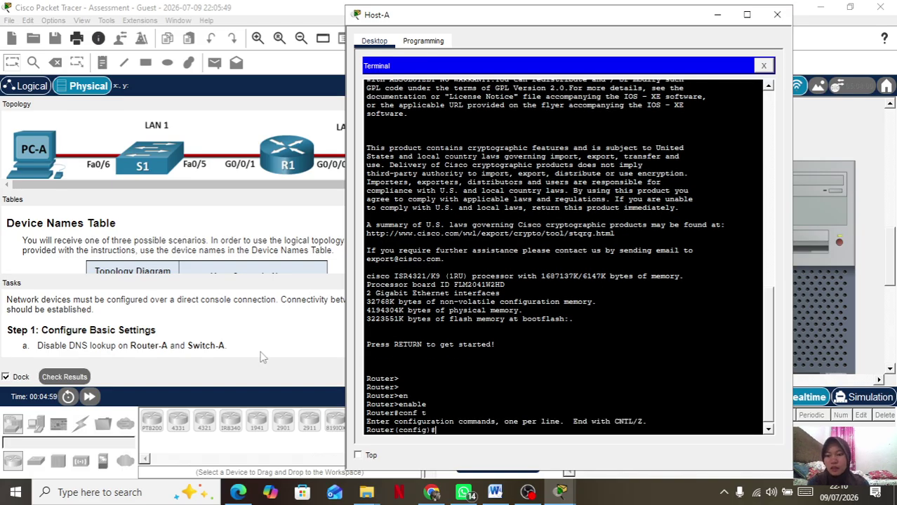
# Disable DNS lookup with no ip domain-lookup and set the hostname to Router-A.
pyautogui.write('no')
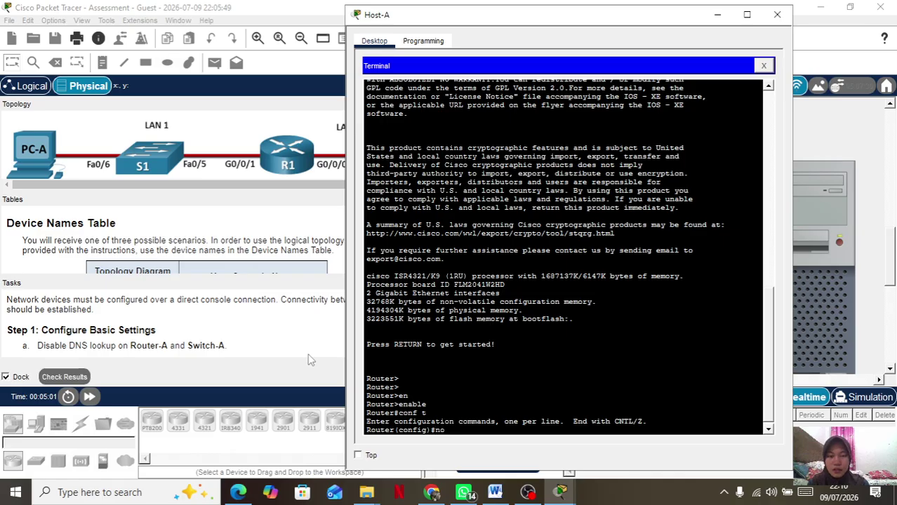
pyautogui.write(' u')
pyautogui.press('BackSpace')
pyautogui.write('ip doma')
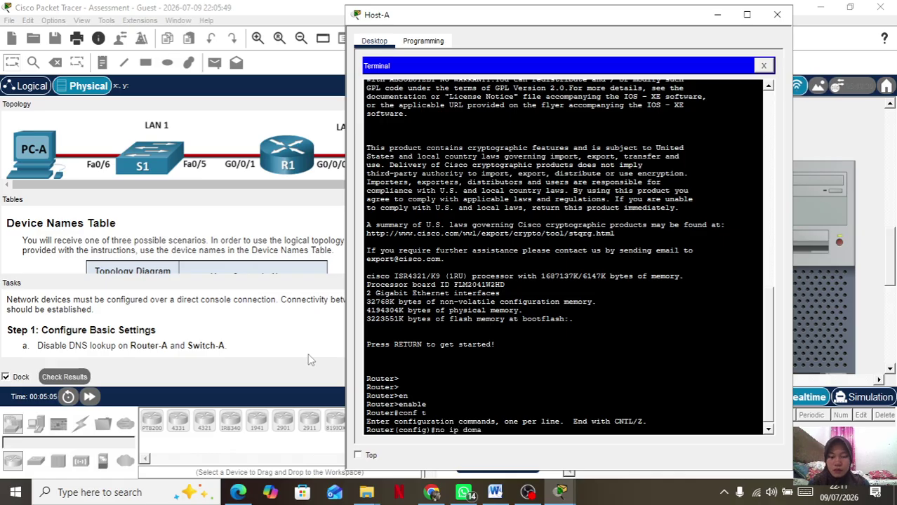
pyautogui.write('in-loo')
pyautogui.press('Tab')
pyautogui.press('Return')
pyautogui.write('h')
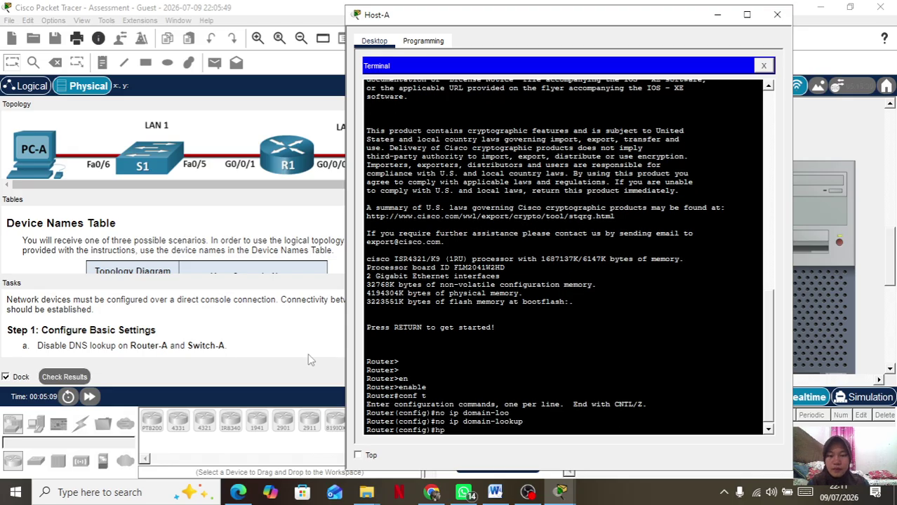
pyautogui.write('ost')
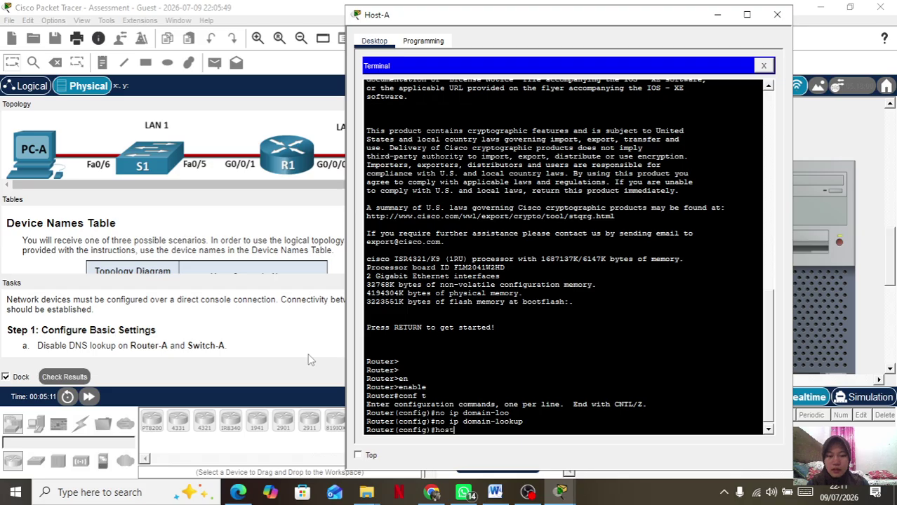
pyautogui.press('Tab')
pyautogui.write('Router-A')
pyautogui.press('Return')
# Set the message-of-the-day banner to 'Akses terbatas!' using # delimiters.
pyautogui.write('bann')
pyautogui.press('Tab')
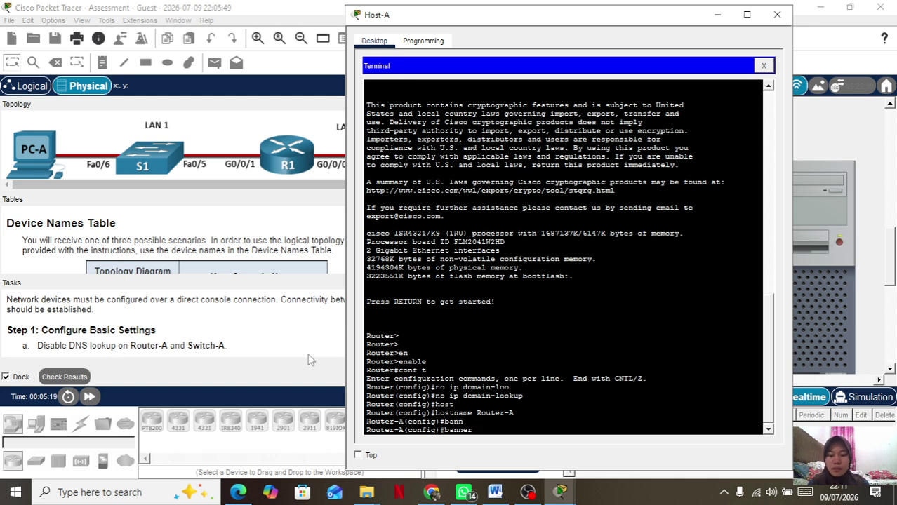
pyautogui.write('m')
pyautogui.press('Tab')
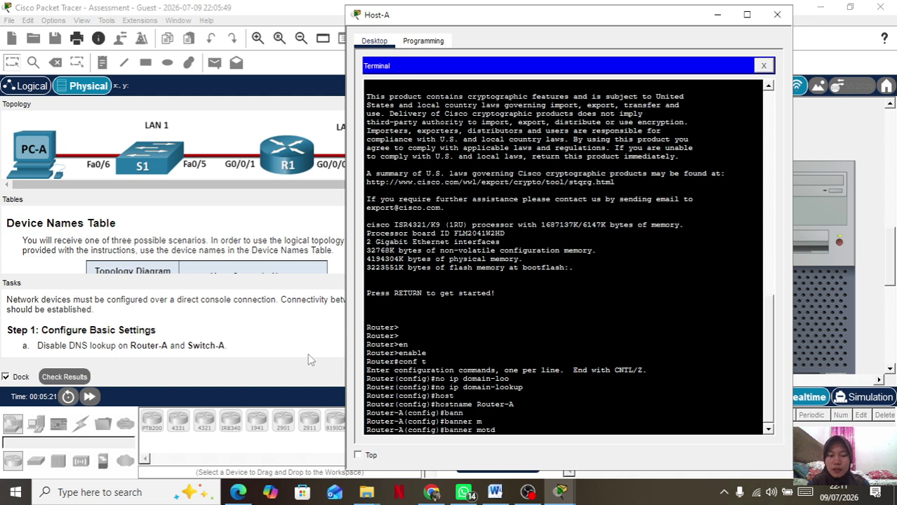
pyautogui.write('#Ake')
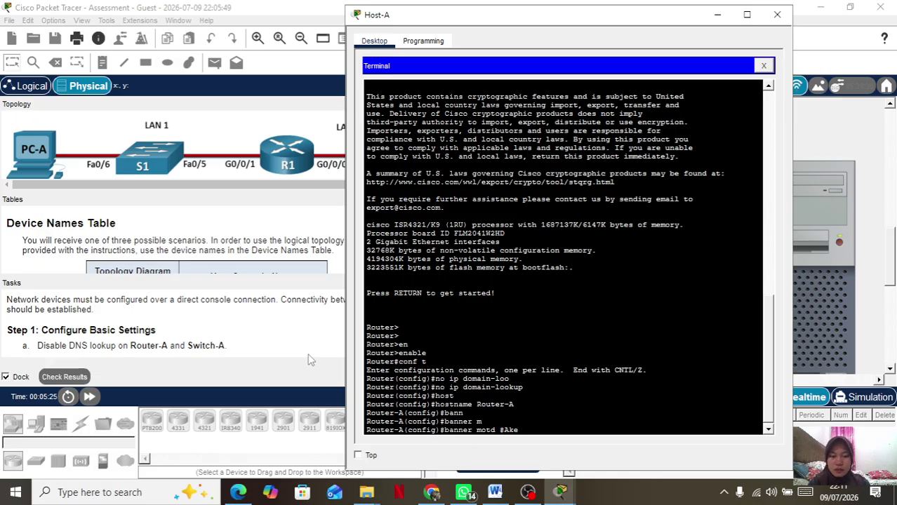
pyautogui.press('BackSpace')
pyautogui.press('BackSpace')
pyautogui.write('ses terbatas')
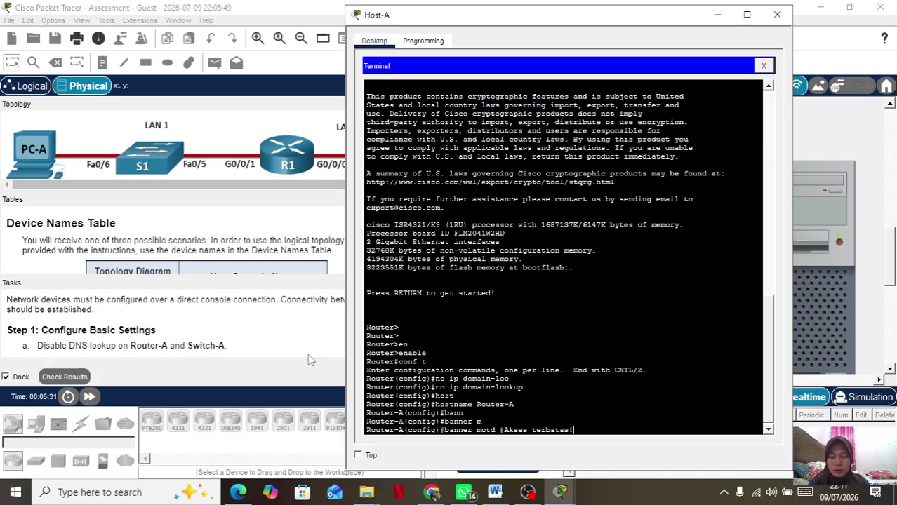
pyautogui.write('!#')
pyautogui.press('Return')
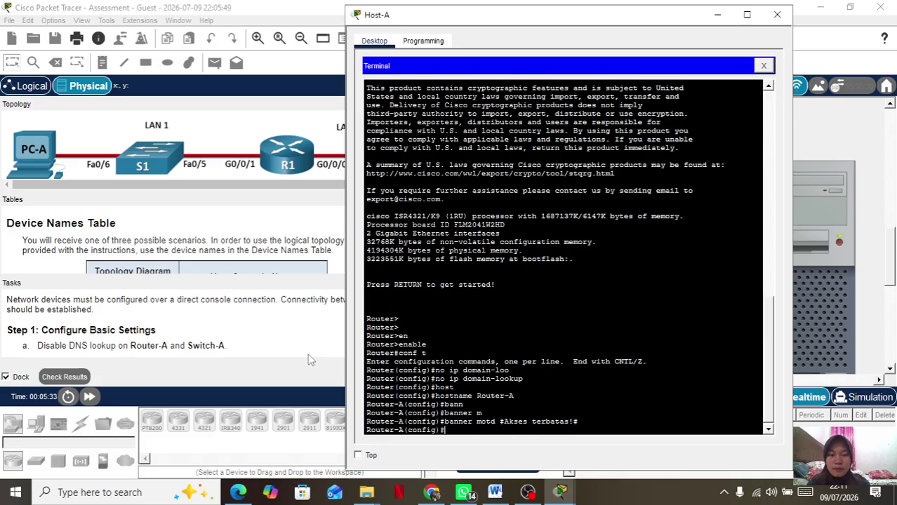
# Under line console 0, set the console line password.
pyautogui.write('lin')
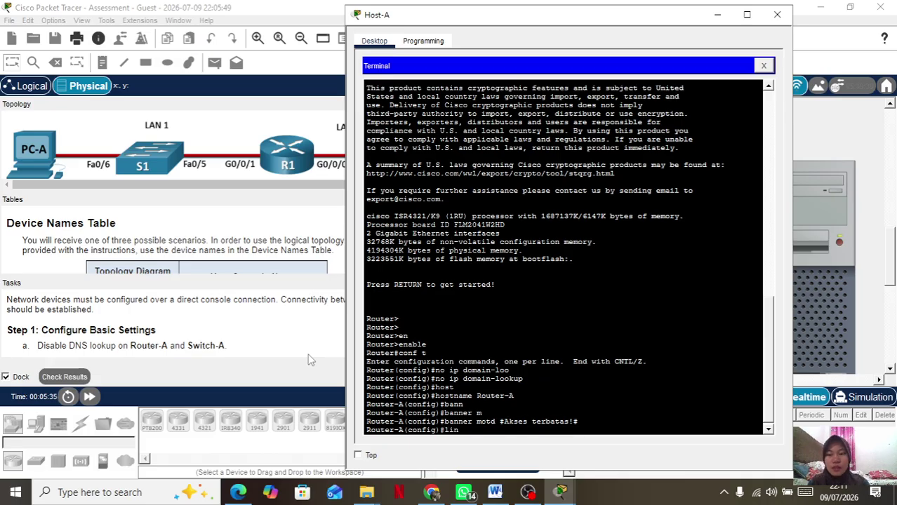
pyautogui.press('Tab')
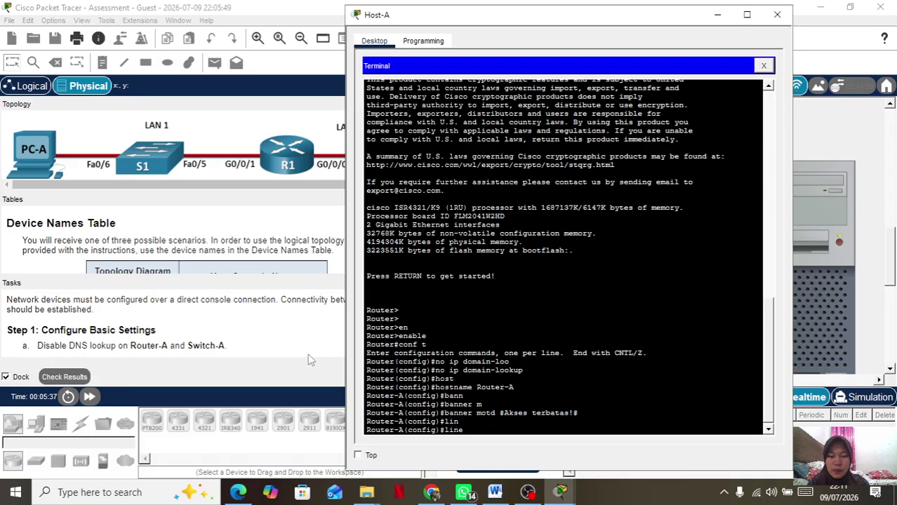
pyautogui.write('con')
pyautogui.press('Tab')
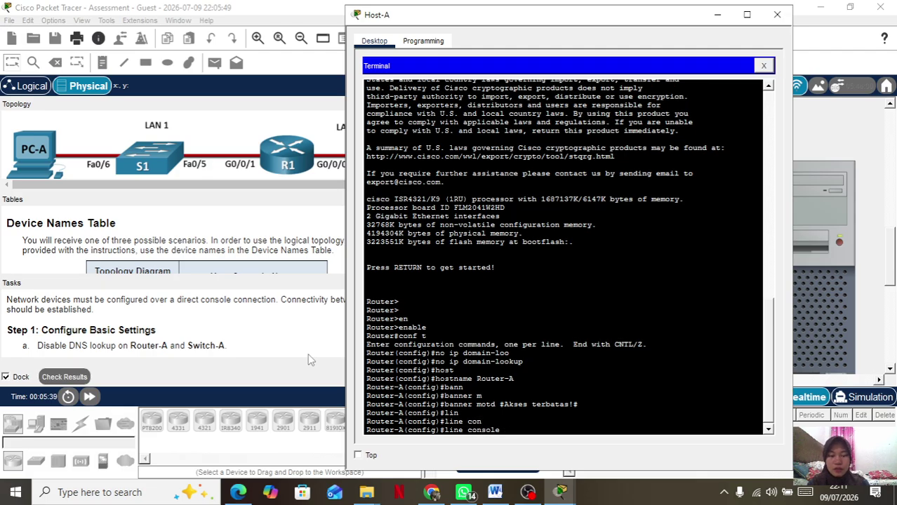
pyautogui.write('0')
pyautogui.press('Return')
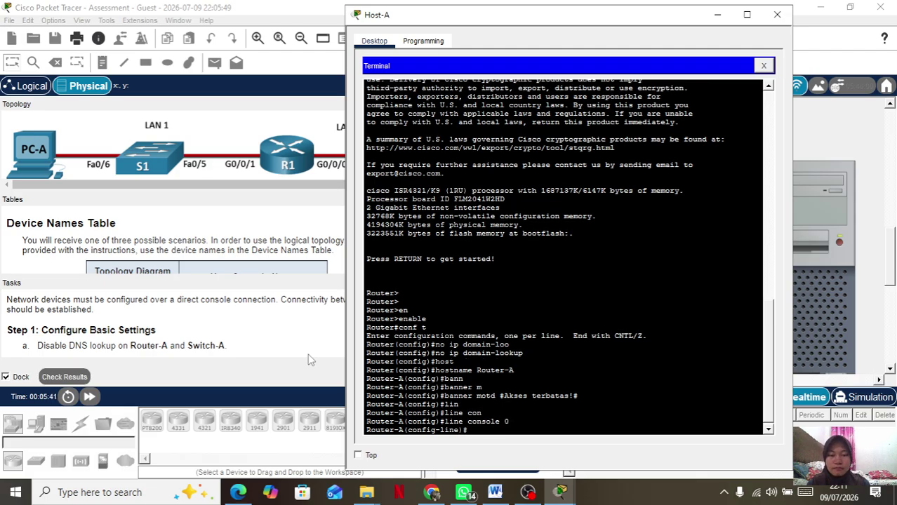
pyautogui.write('pass')
pyautogui.press('Tab')
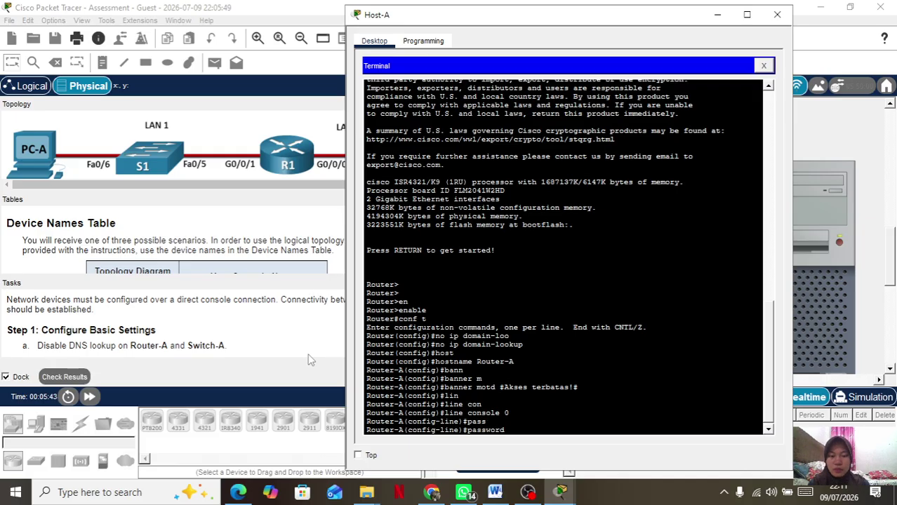
pyautogui.write('C')
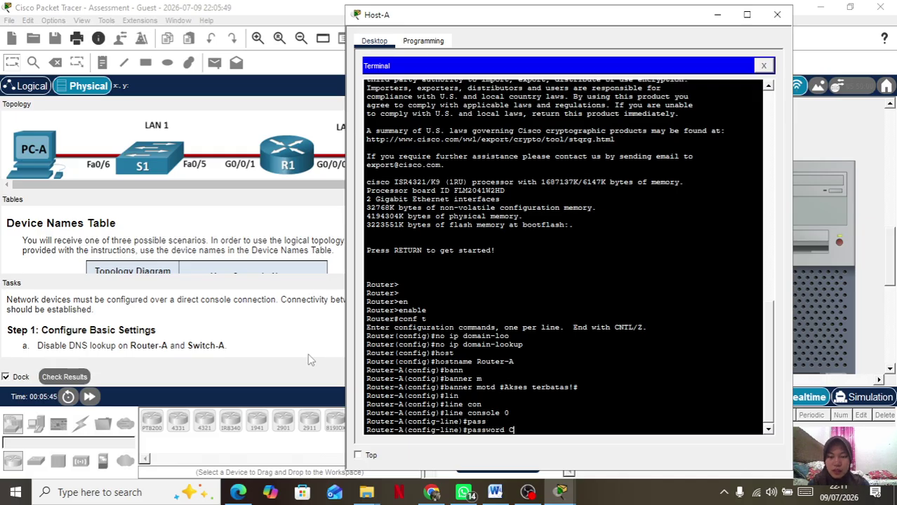
pyautogui.write('@nsPassw')
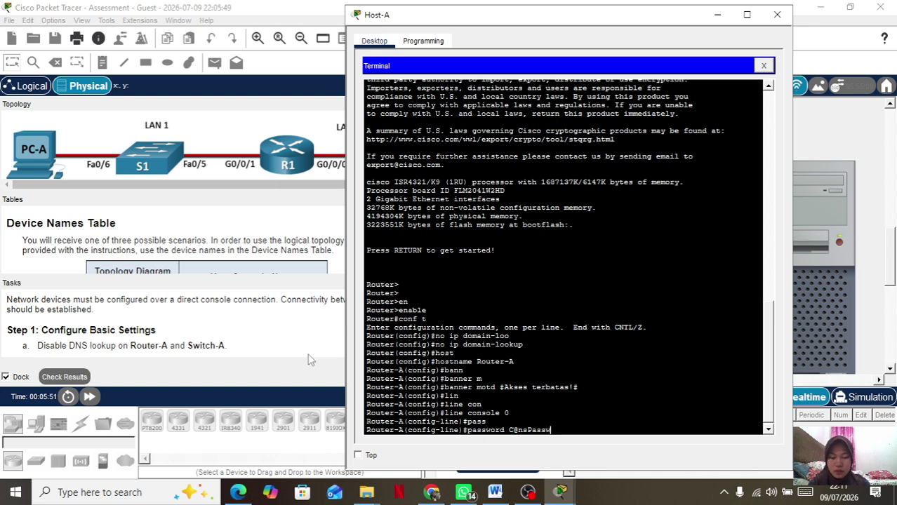
pyautogui.write('!')
pyautogui.press('Return')
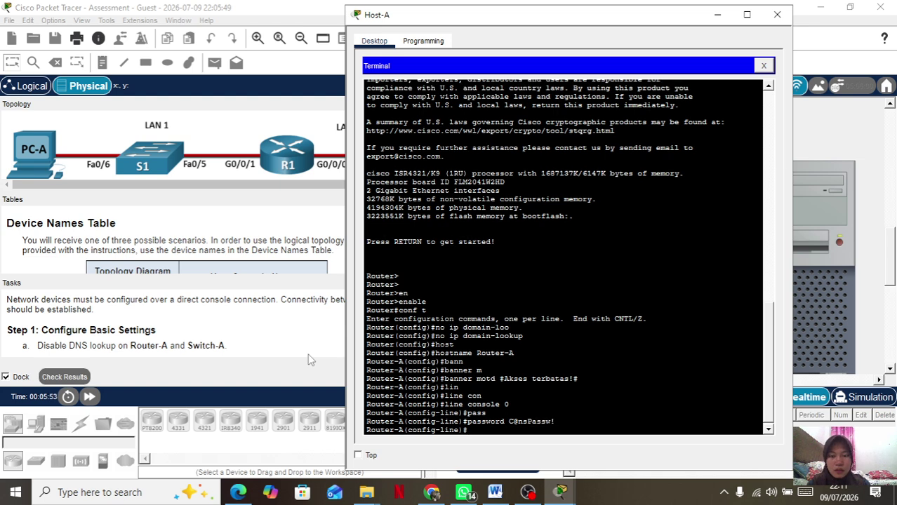
# Require login on console line 0 and exit back to global configuration.
pyautogui.write('login')
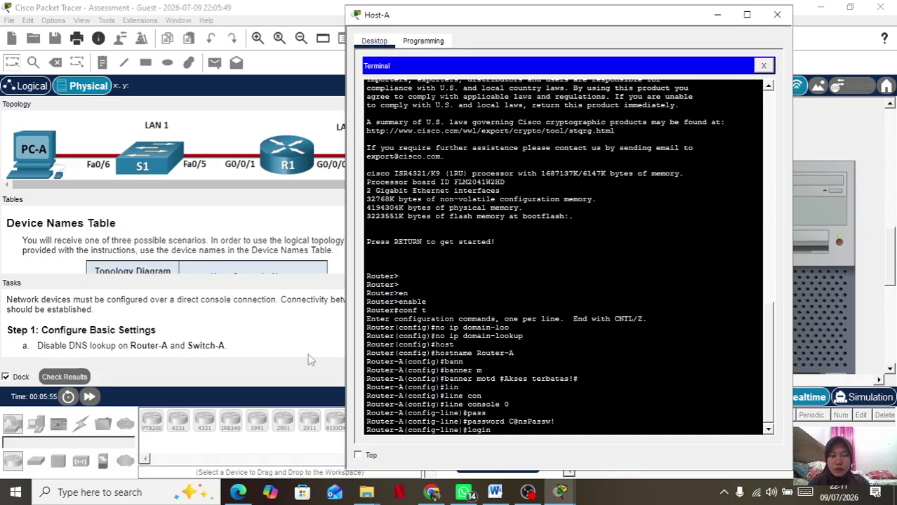
pyautogui.press('Return')
pyautogui.press('Return')
pyautogui.write('exi')
pyautogui.press('Tab')
pyautogui.press('Return')
pyautogui.press('Return')
# Select interface g0/0/0 and give it the description LAN 2.
pyautogui.write('in')
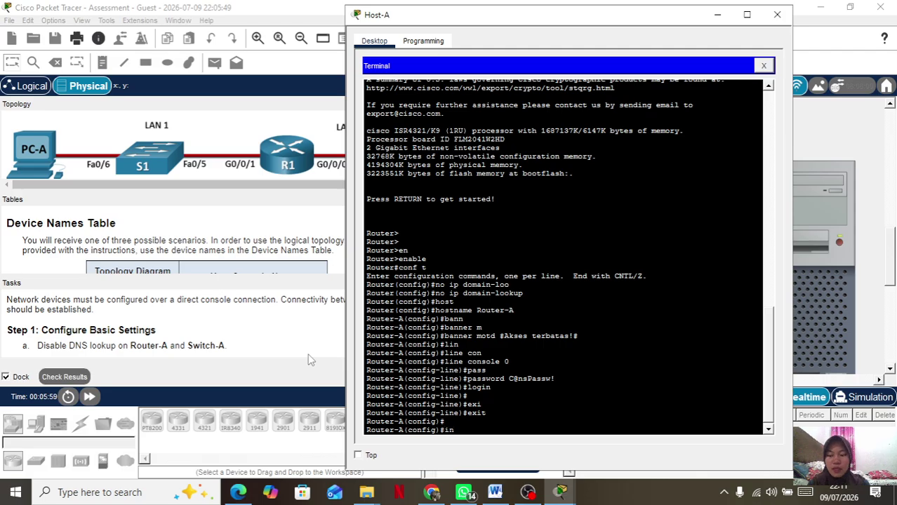
pyautogui.press('Tab')
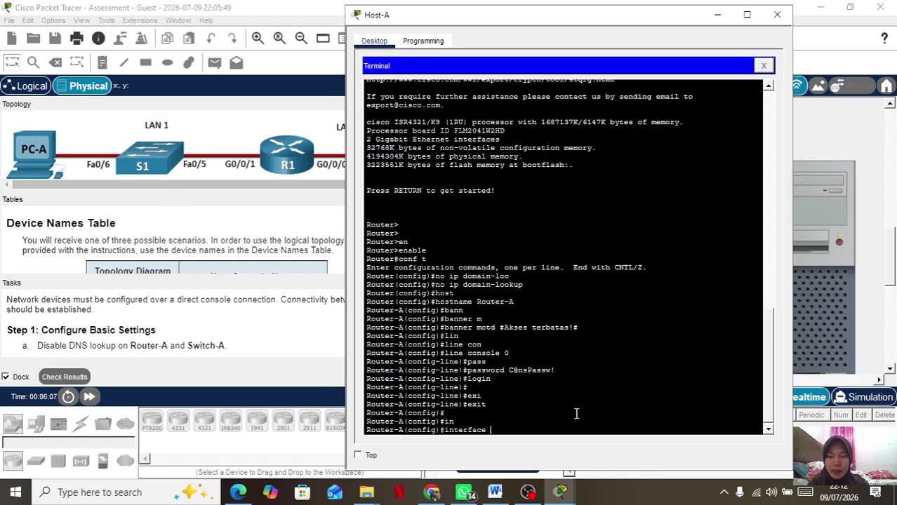
pyautogui.write('g0/0/0')
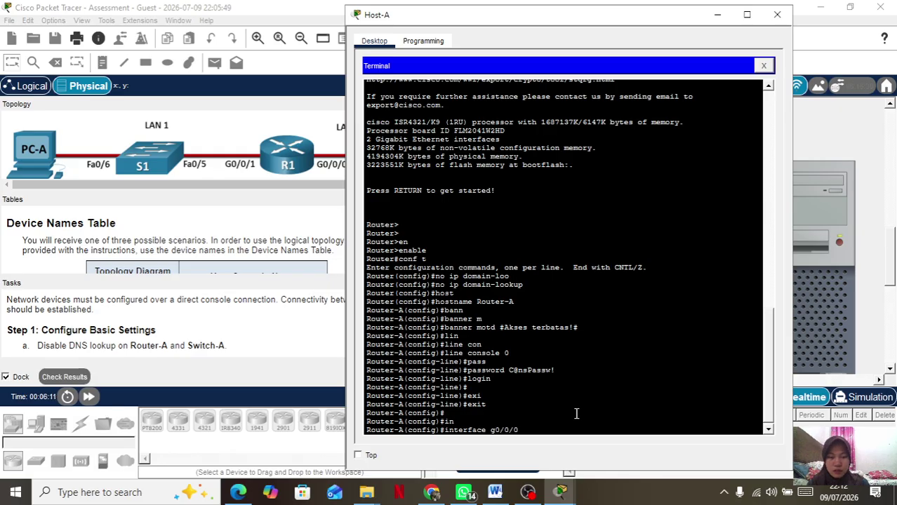
pyautogui.press('Return')
pyautogui.write('in')
pyautogui.write('des')
pyautogui.press('Tab')
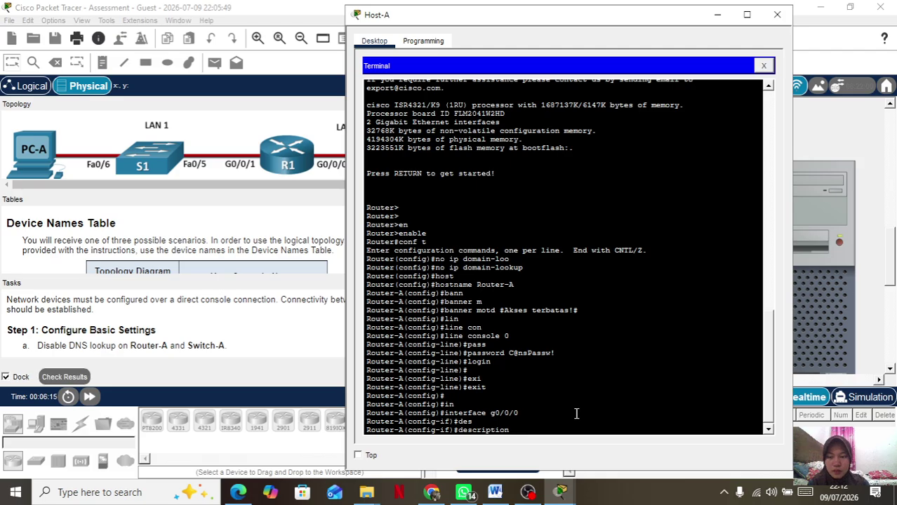
pyautogui.write('LAN 2')
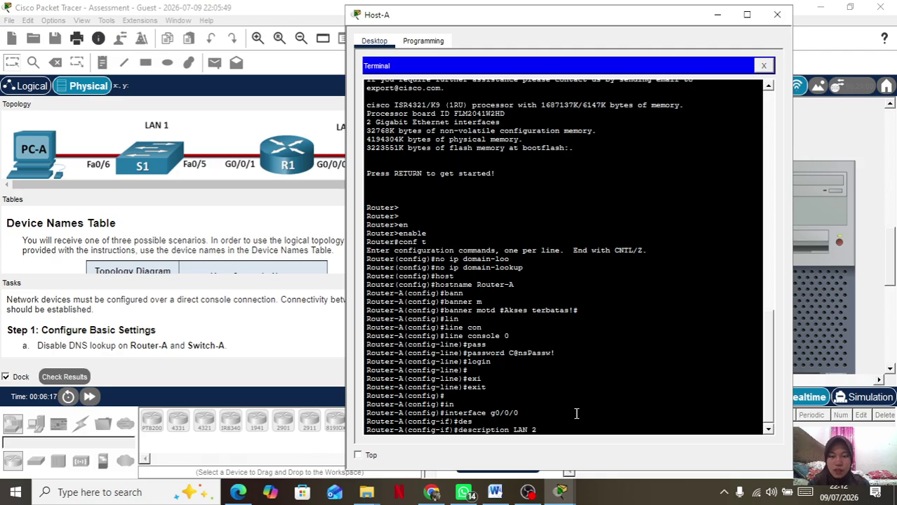
pyautogui.press('Return')
# Assign g0/0/0 the address 209.165.201.33 255.255.255.224, correcting the mistyped 265 octet.
pyautogui.write('ip ')
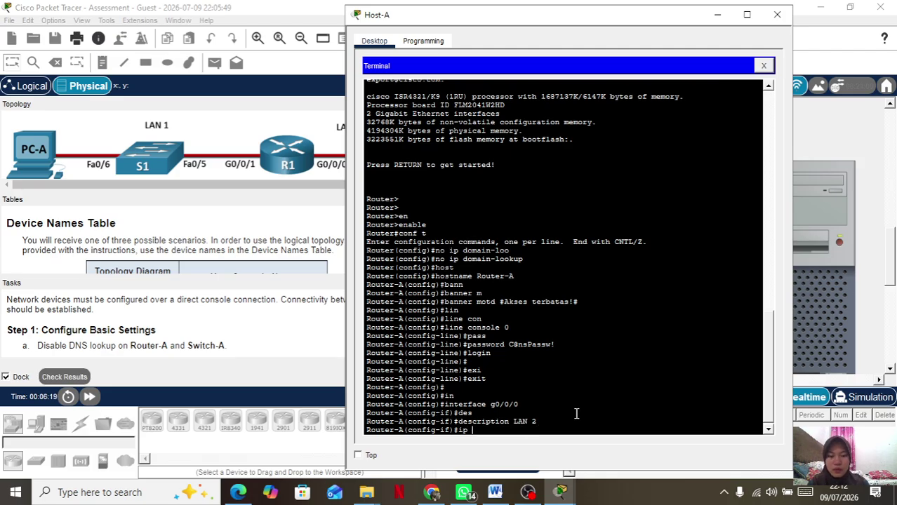
pyautogui.write('add 209')
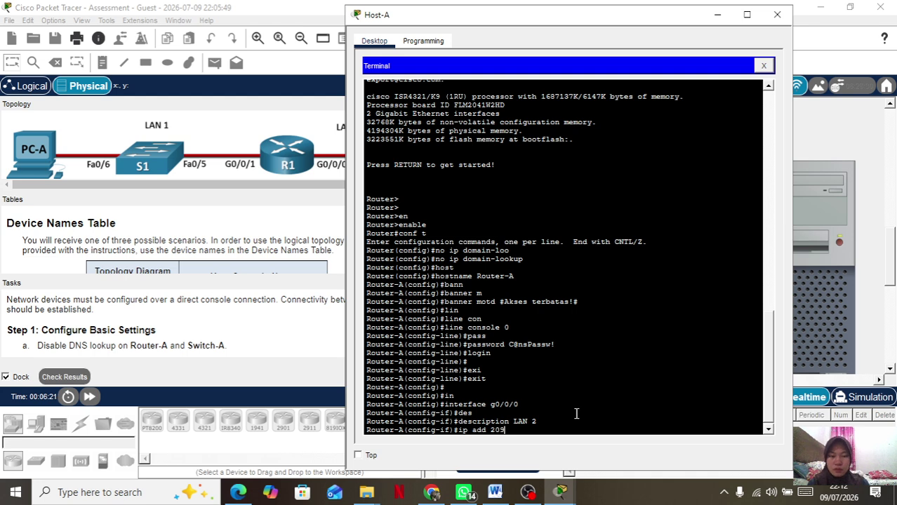
pyautogui.write('.26')
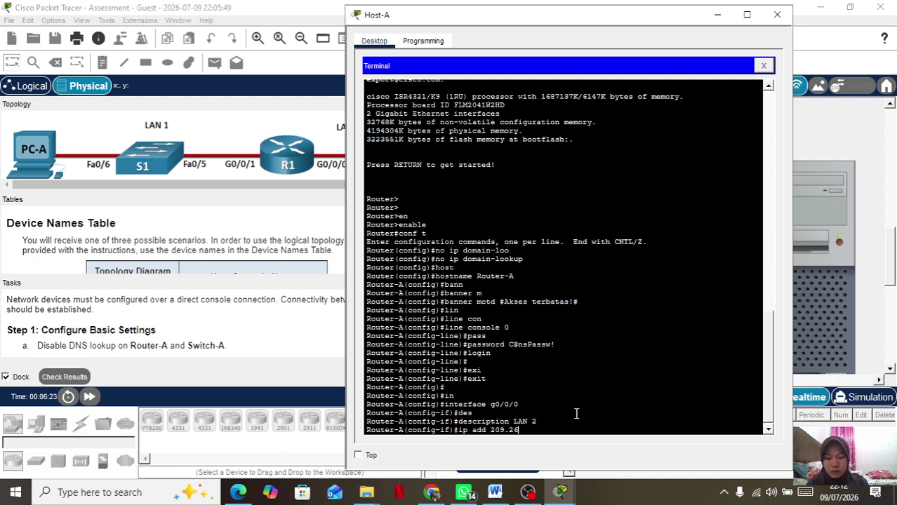
pyautogui.write('5.201.33 255')
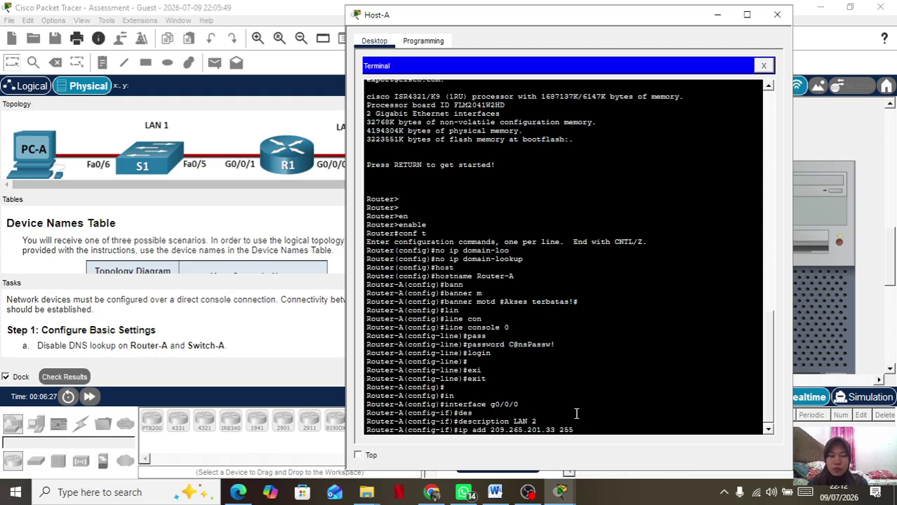
pyautogui.write('.255.255.224')
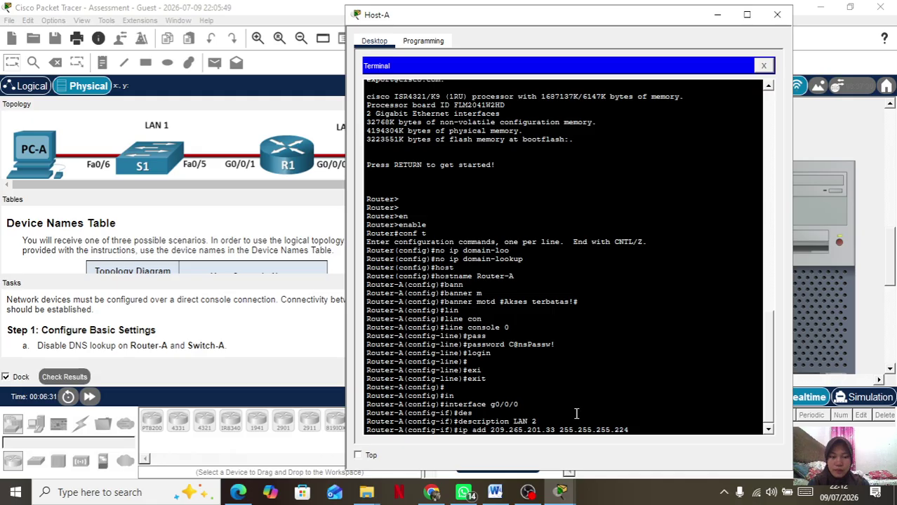
pyautogui.press('Return')
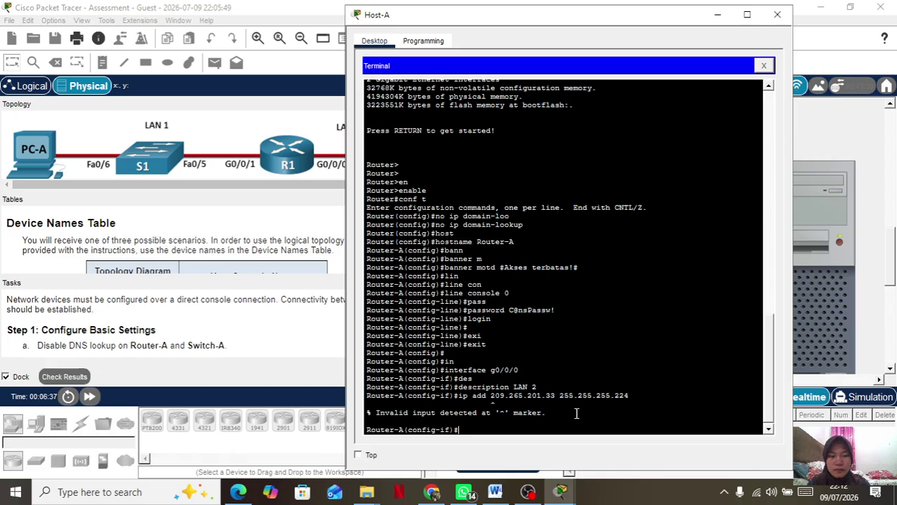
pyautogui.press('Up')
pyautogui.press('Left')
pyautogui.press('Left')
pyautogui.press('Left')
pyautogui.press('Left')
pyautogui.press('Left')
pyautogui.press('Left')
pyautogui.press('Left')
pyautogui.press('Left')
pyautogui.press('Left')
pyautogui.press('Left')
pyautogui.press('Left')
pyautogui.press('Left')
pyautogui.press('Left')
pyautogui.press('Left')
pyautogui.press('Left')
pyautogui.press('Left')
pyautogui.press('Left')
pyautogui.press('Left')
pyautogui.press('Left')
pyautogui.press('Left')
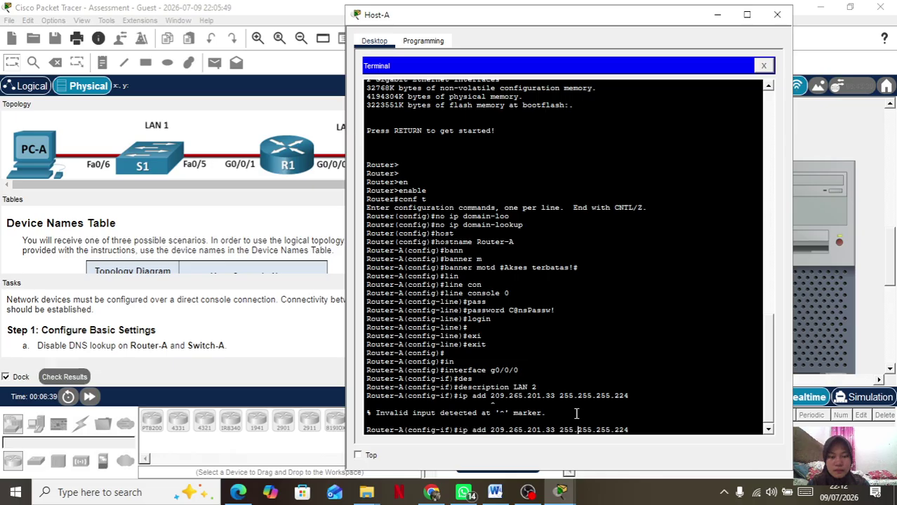
pyautogui.press('Delete')
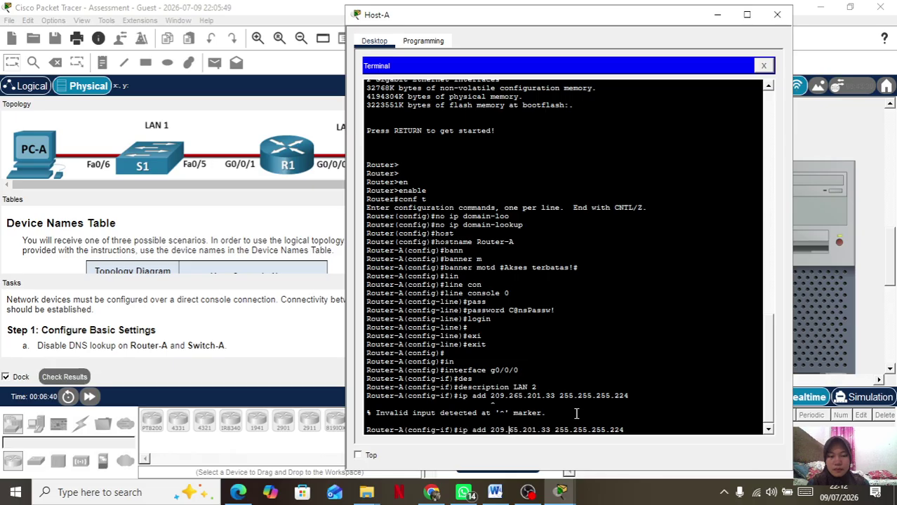
pyautogui.write('1')
pyautogui.press('Return')
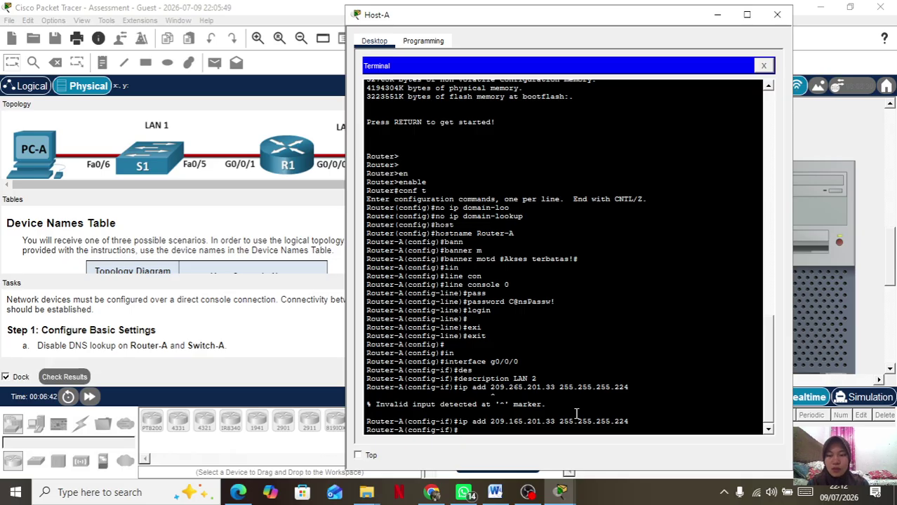
# Bring g0/0/0 up with no shutdown and exit to global configuration.
pyautogui.write('no s')
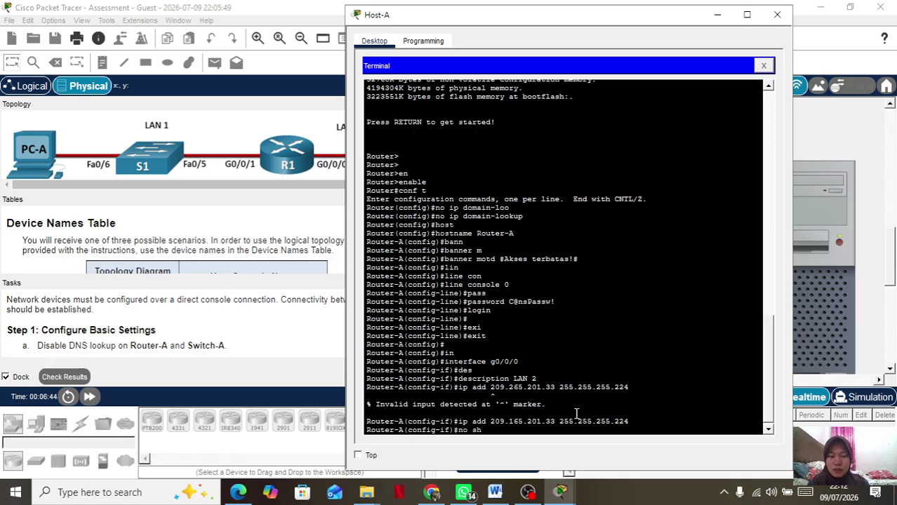
pyautogui.write('h')
pyautogui.press('Return')
pyautogui.write('it')
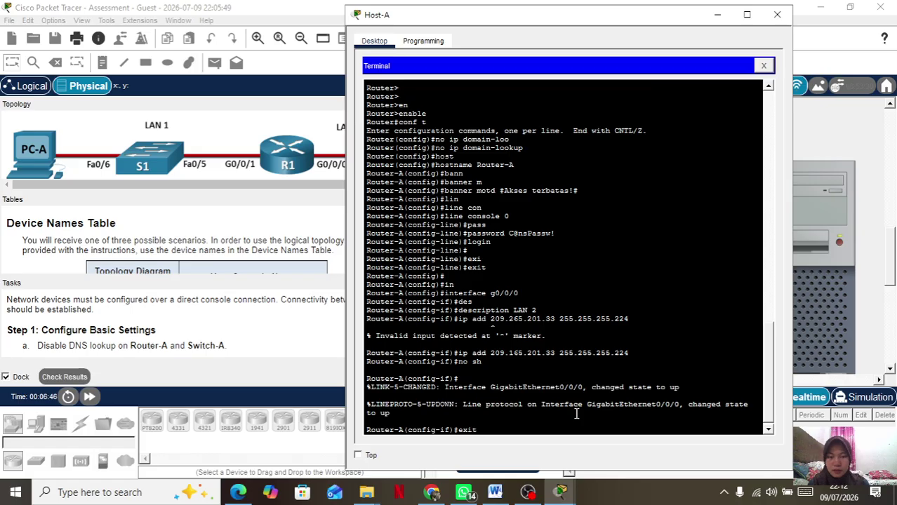
pyautogui.press('Return')
pyautogui.press('Return')
pyautogui.press('Return')
pyautogui.press('Return')
pyautogui.press('Return')
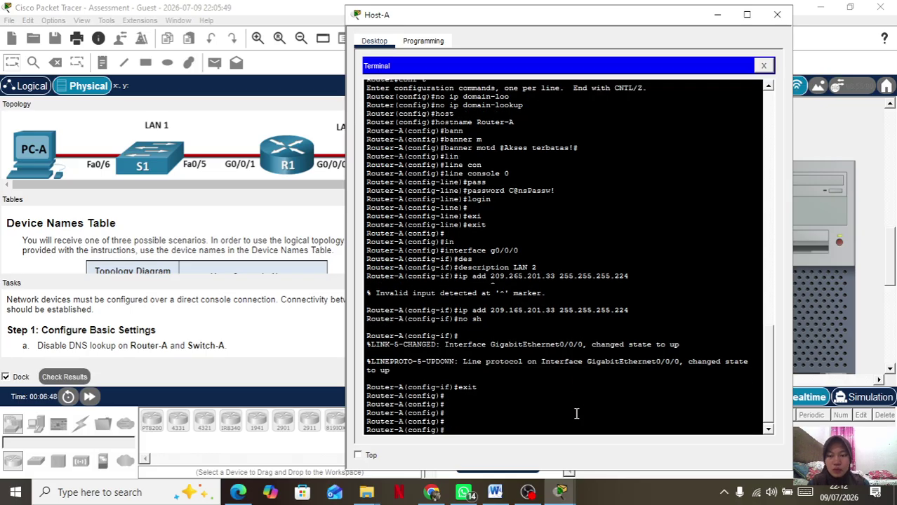
# Select interface g0/0/1 and give it the description LAN 1.
pyautogui.write('in')
pyautogui.press('Tab')
pyautogui.write('g0/0/1')
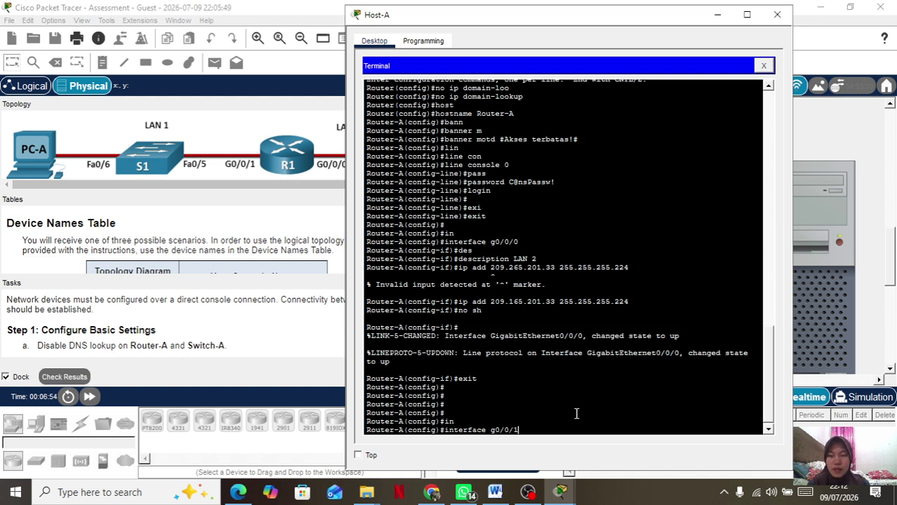
pyautogui.press('Return')
pyautogui.write('des')
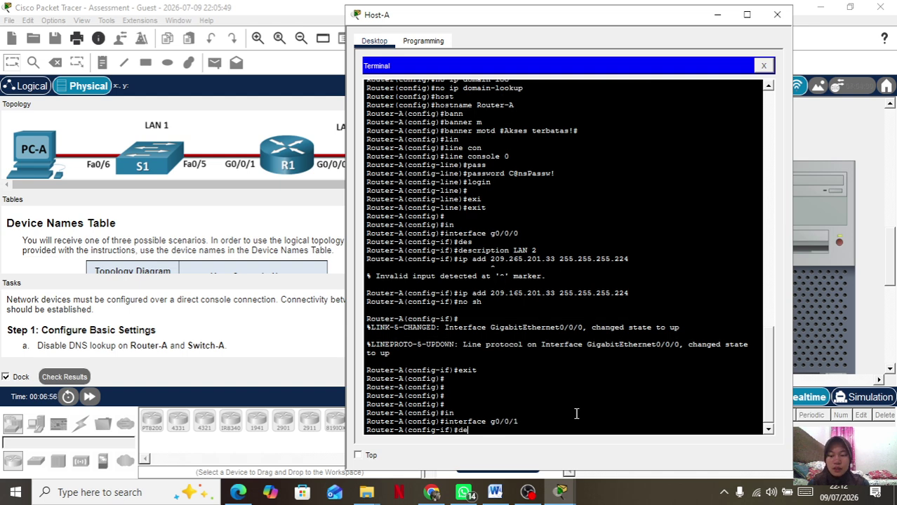
pyautogui.press('Tab')
pyautogui.write('LA')
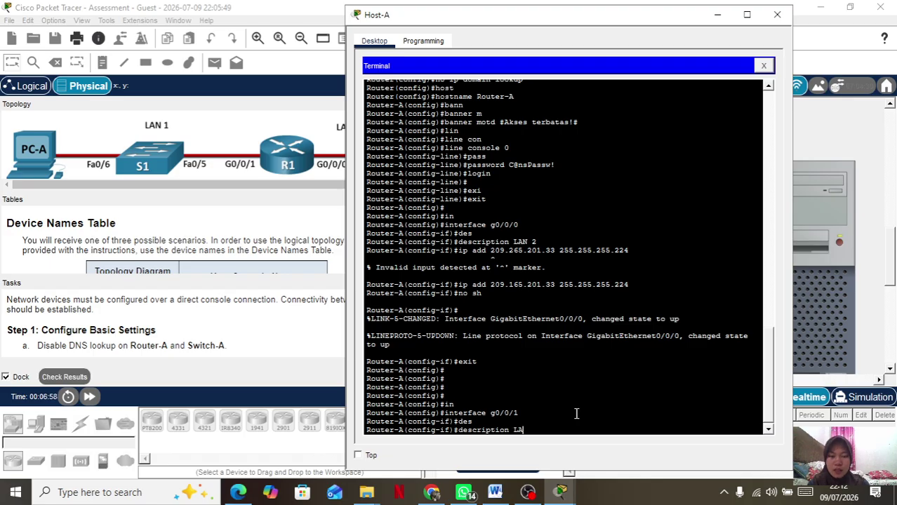
pyautogui.write('N 1')
pyautogui.press('Return')
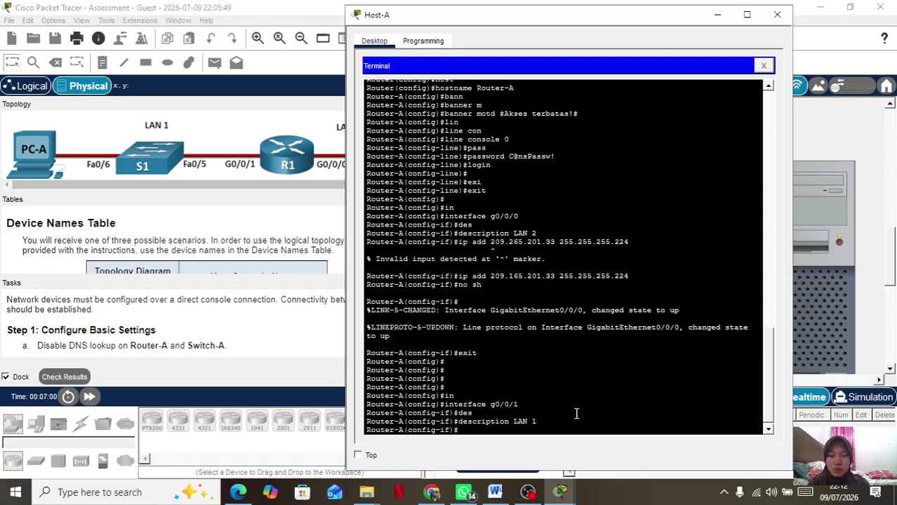
# Assign g0/0/1 209.165.201.1 255.255.255.224, enable it with no shutdown, and exit.
pyautogui.write('ip add 209.165')
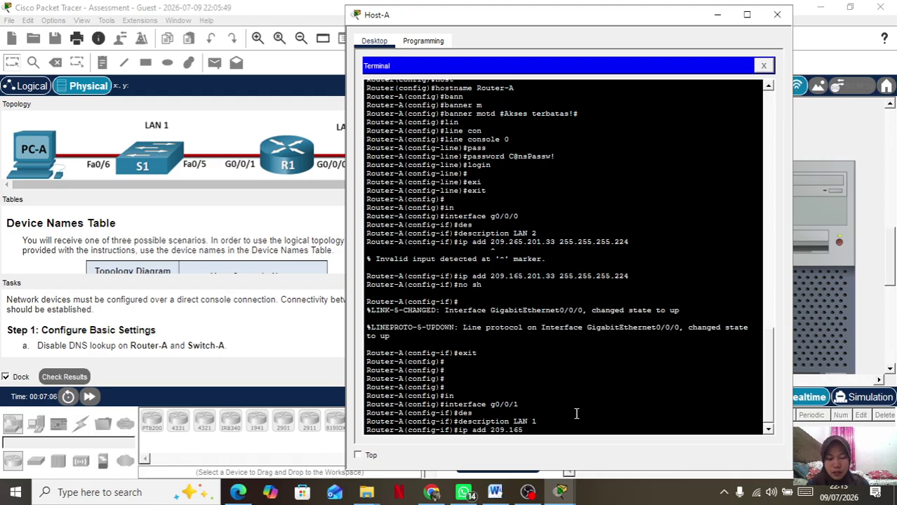
pyautogui.write('.201.1')
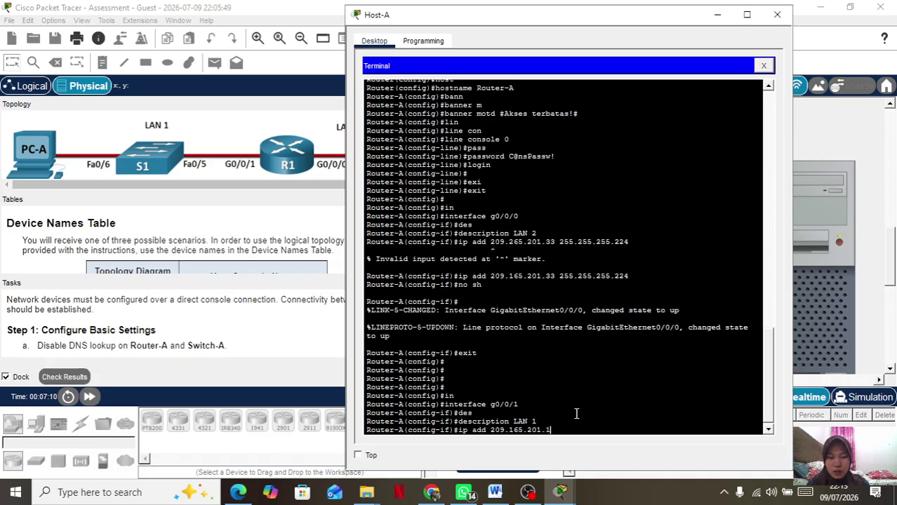
pyautogui.write(' 255.2')
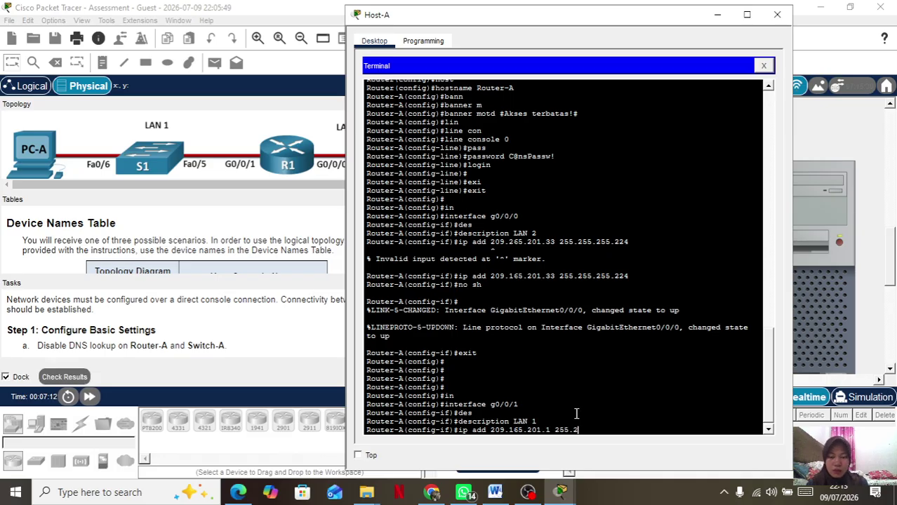
pyautogui.write('55.255.224')
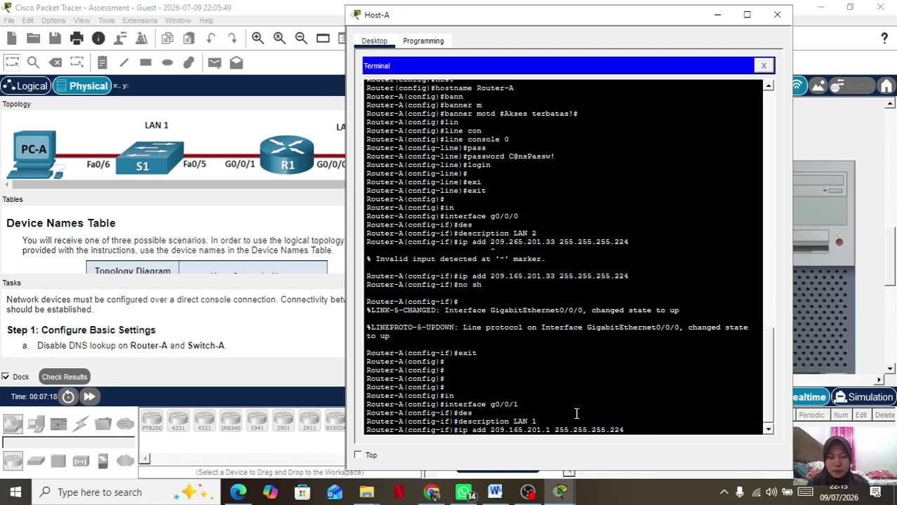
pyautogui.press('Return')
pyautogui.write('no sh')
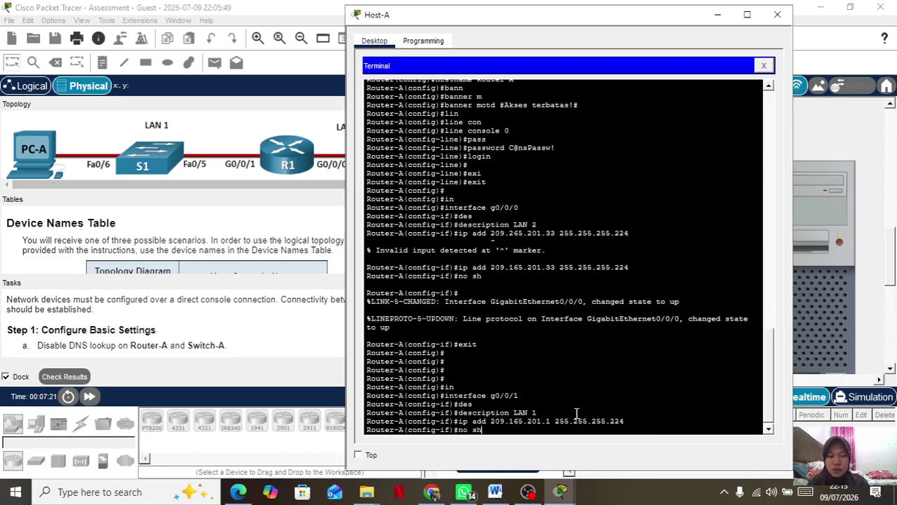
pyautogui.press('Return')
pyautogui.press('Return')
pyautogui.write('exit')
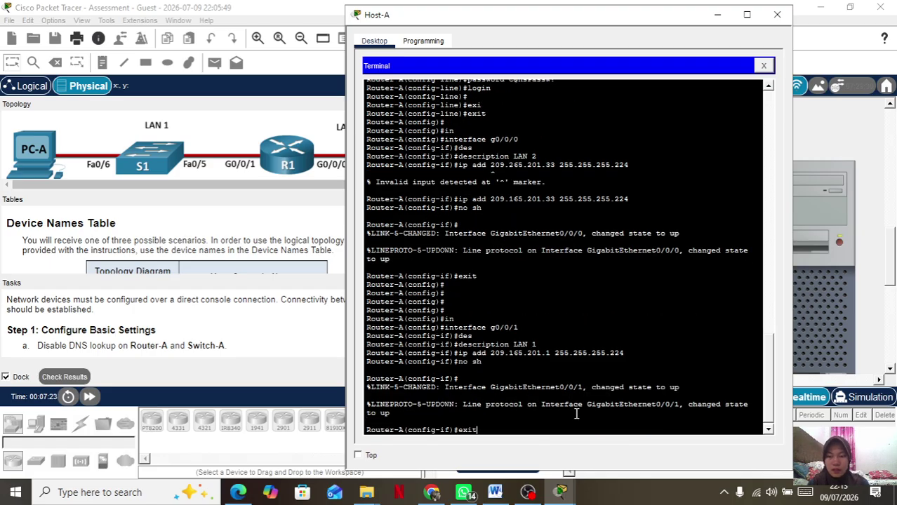
pyautogui.press('Return')
pyautogui.press('Return')
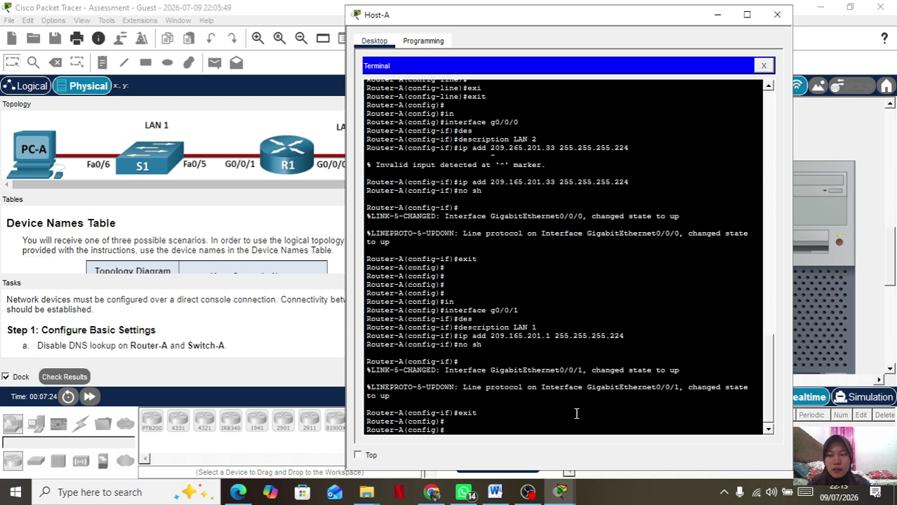
# Set the router's enable secret password.
pyautogui.write('en')
pyautogui.press('Return')
pyautogui.write('ena')
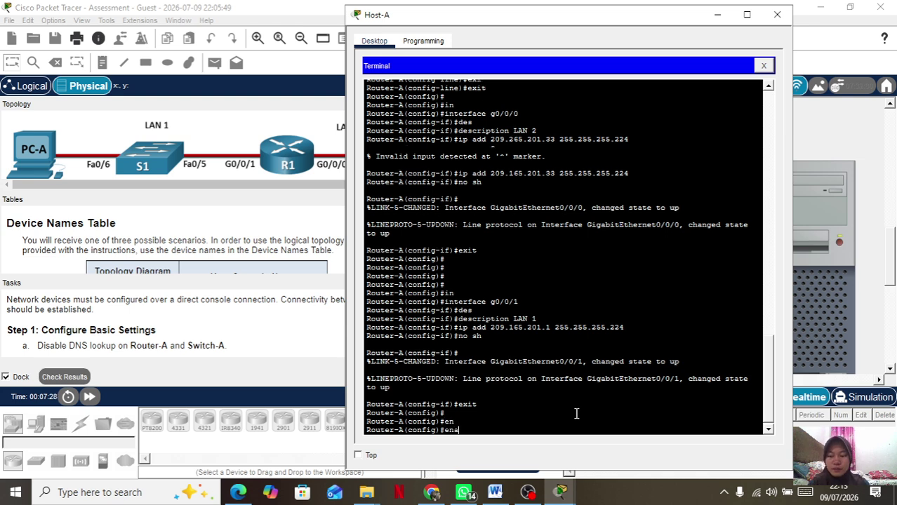
pyautogui.press('Tab')
pyautogui.write('sec')
pyautogui.press('Tab')
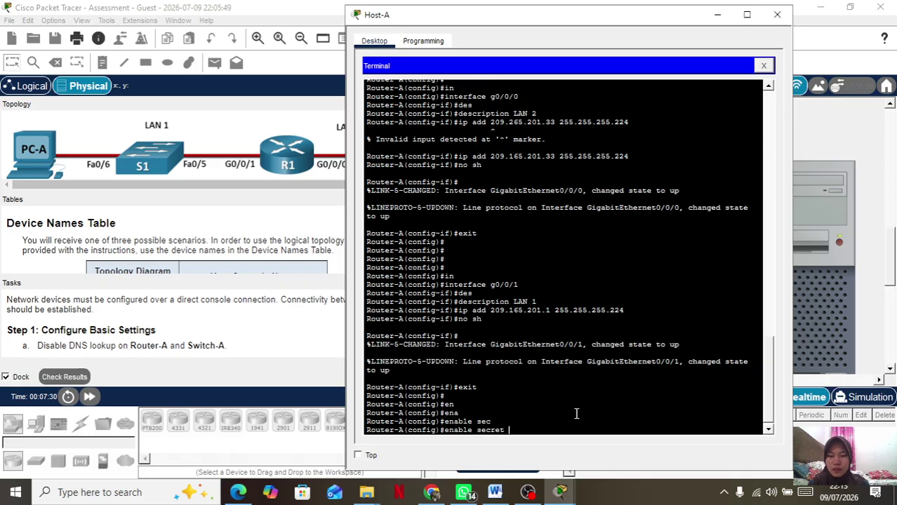
pyautogui.write('Dont')
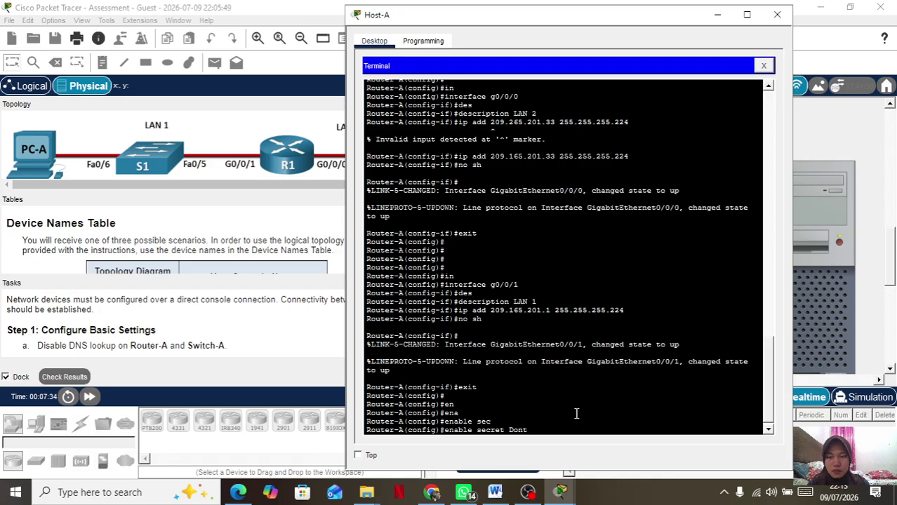
pyautogui.write('TellAnyone')
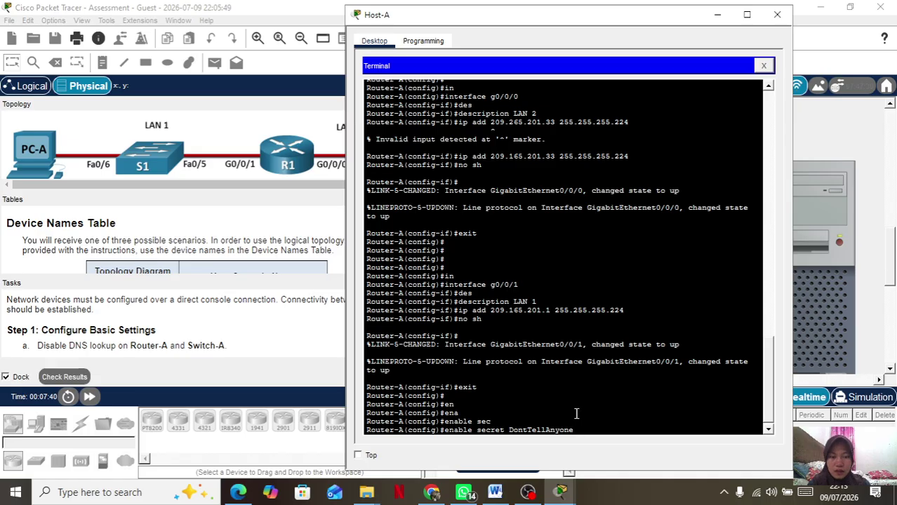
pyautogui.press('Return')
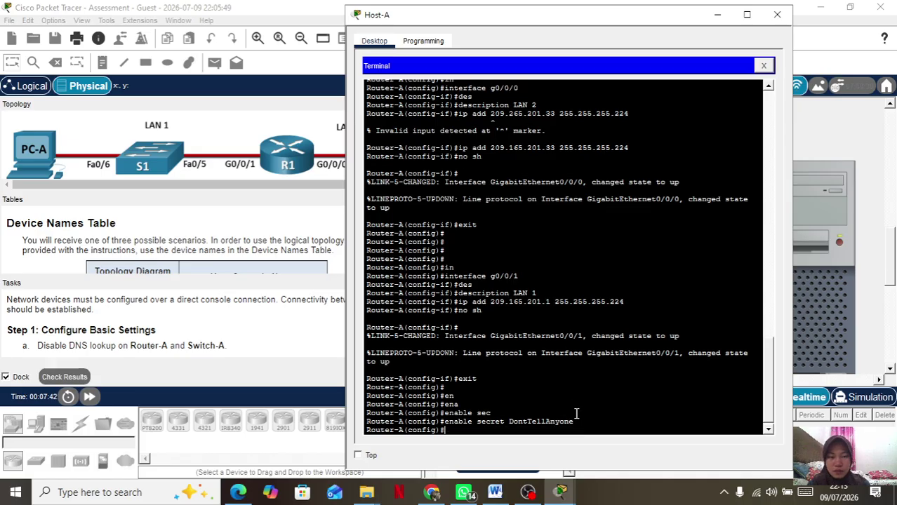
# Turn on service password-encryption.
pyautogui.write('sev')
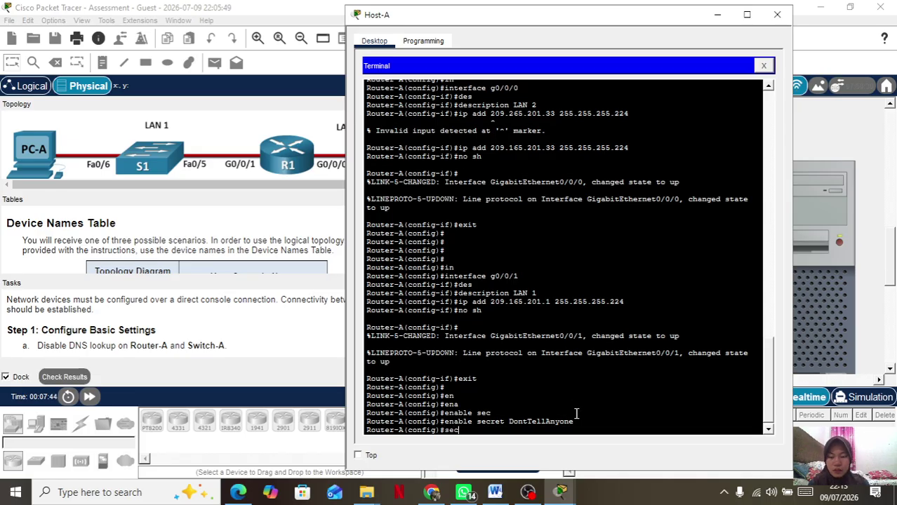
pyautogui.press('BackSpace')
pyautogui.write('rv')
pyautogui.press('Tab')
pyautogui.write('pass')
pyautogui.press('Tab')
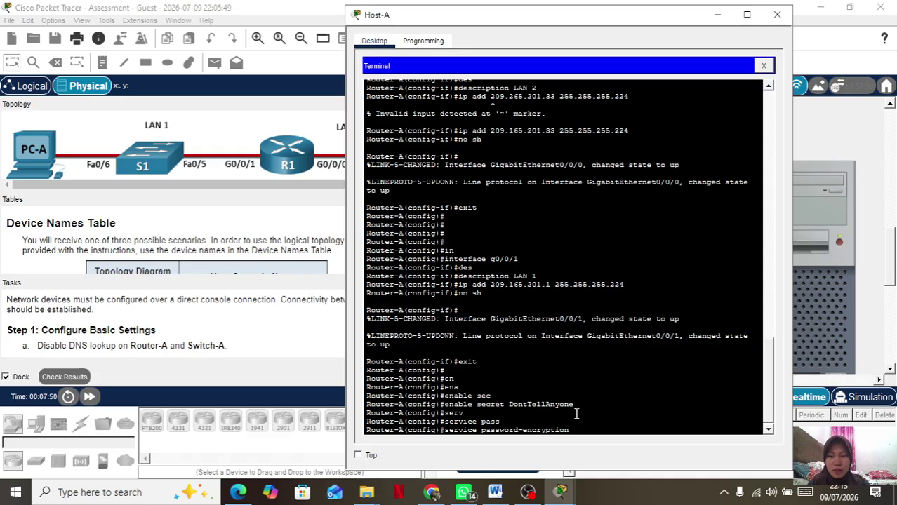
pyautogui.press('Return')
# Require a minimum password length of 10 with security passwords min-length 10.
pyautogui.write('securi')
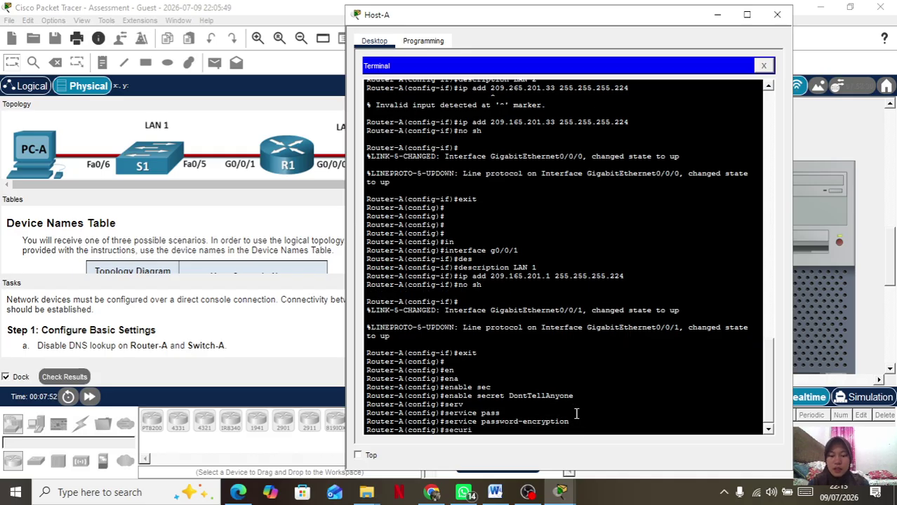
pyautogui.write('ty pass')
pyautogui.press('Tab')
pyautogui.write('min-l')
pyautogui.press('Tab')
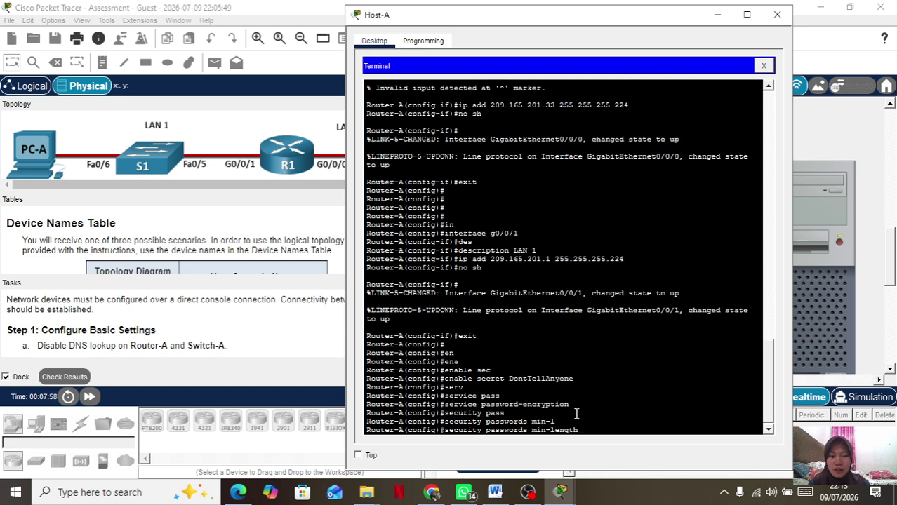
pyautogui.write('10')
pyautogui.press('Return')
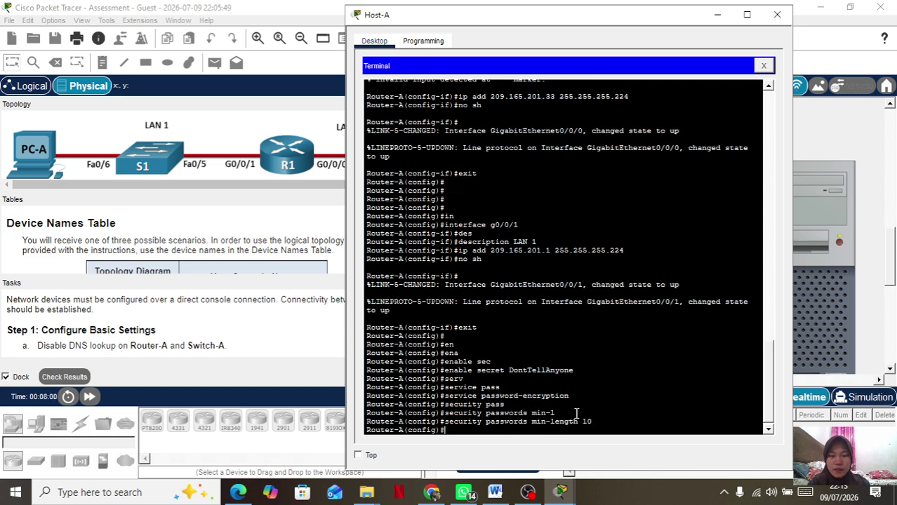
# Set the IP domain name to netsec.com.
pyautogui.write('ip a')
pyautogui.write('domain')
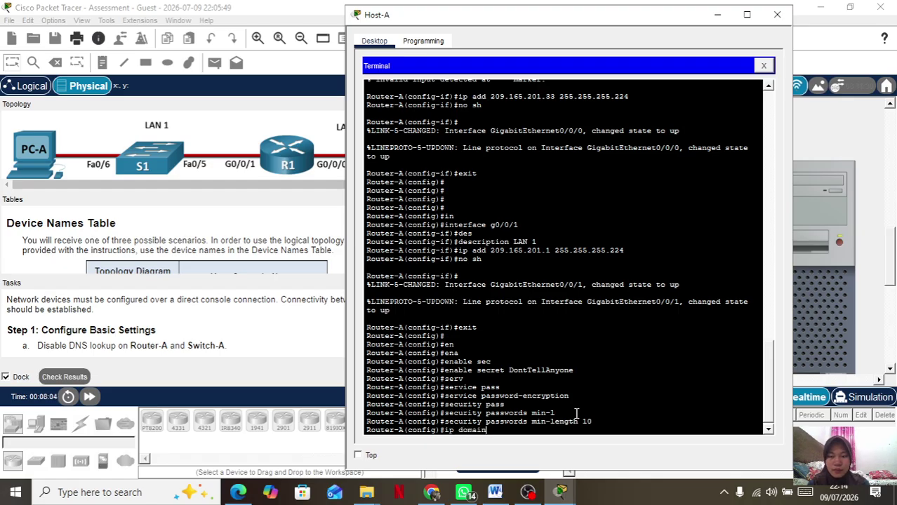
pyautogui.write('-name nest')
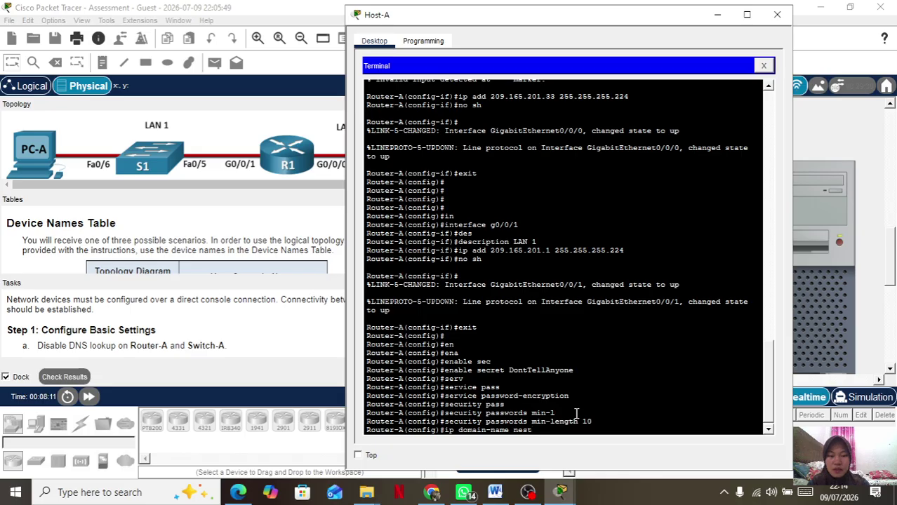
pyautogui.press('BackSpace')
pyautogui.press('BackSpace')
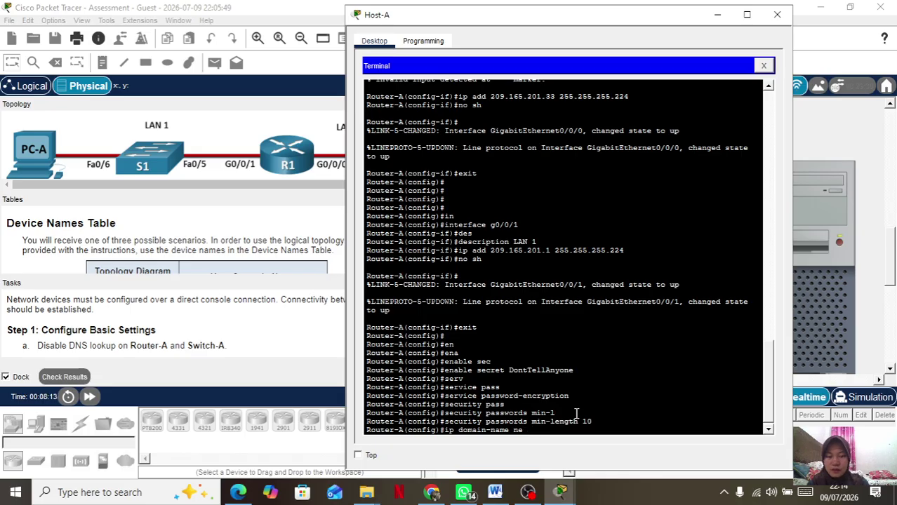
pyautogui.write('tsec')
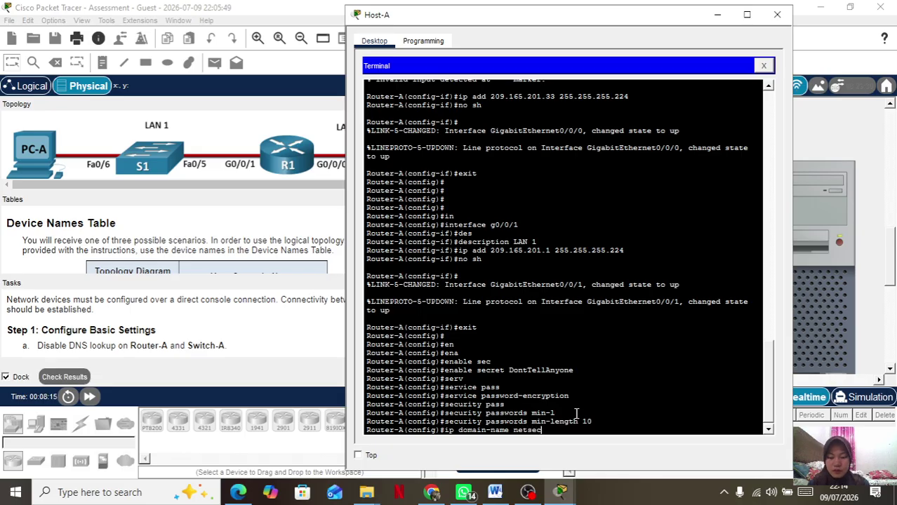
pyautogui.write('.com')
pyautogui.press('Return')
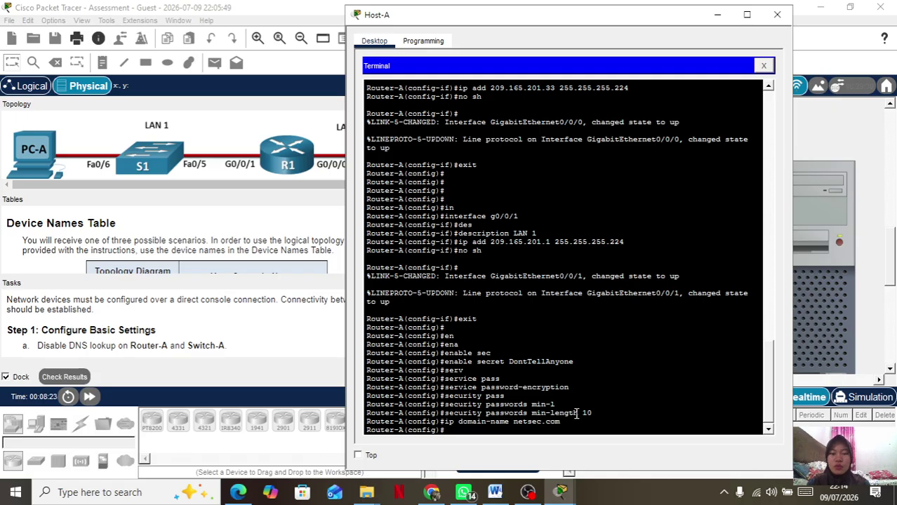
# Create a local admin user account with a secret password, fixing the password typo.
pyautogui.write('user')
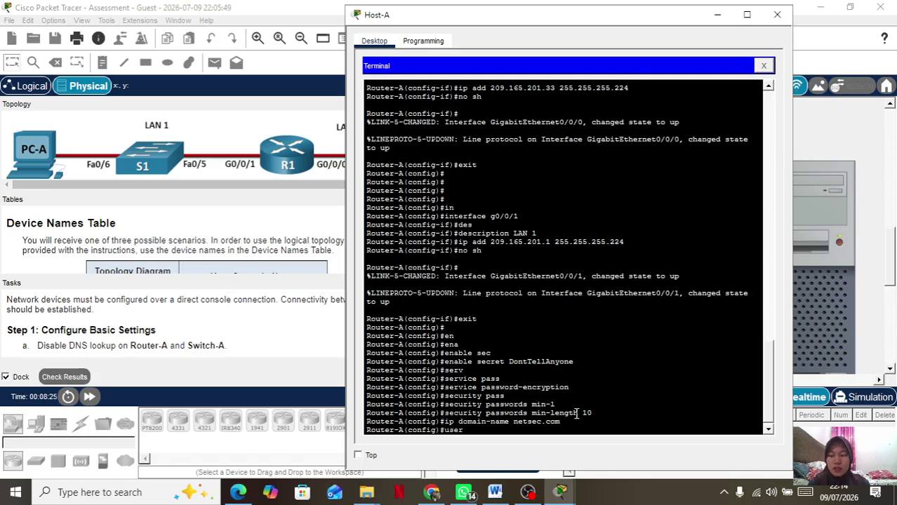
pyautogui.press('Tab')
pyautogui.write('netadmin')
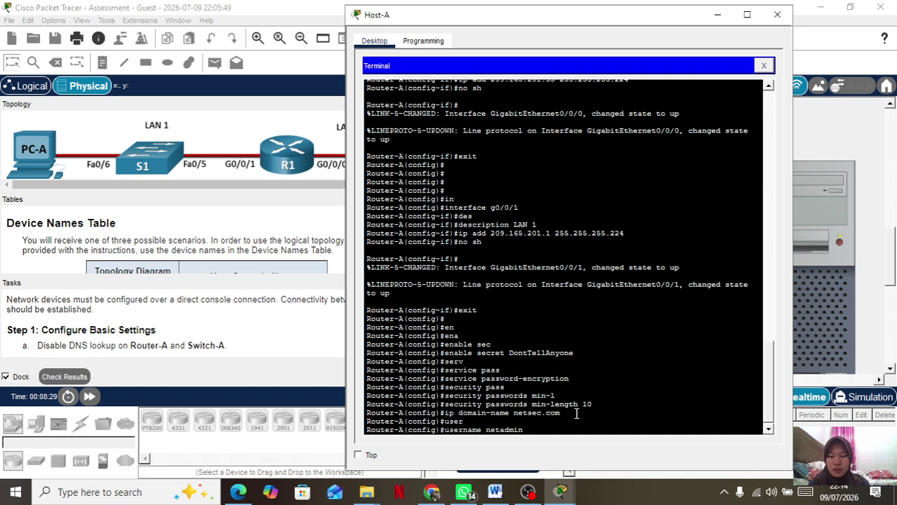
pyautogui.write('sec')
pyautogui.press('BackSpace')
pyautogui.press('BackSpace')
pyautogui.press('BackSpace')
pyautogui.press('BackSpace')
pyautogui.press('BackSpace')
pyautogui.press('BackSpace')
pyautogui.press('BackSpace')
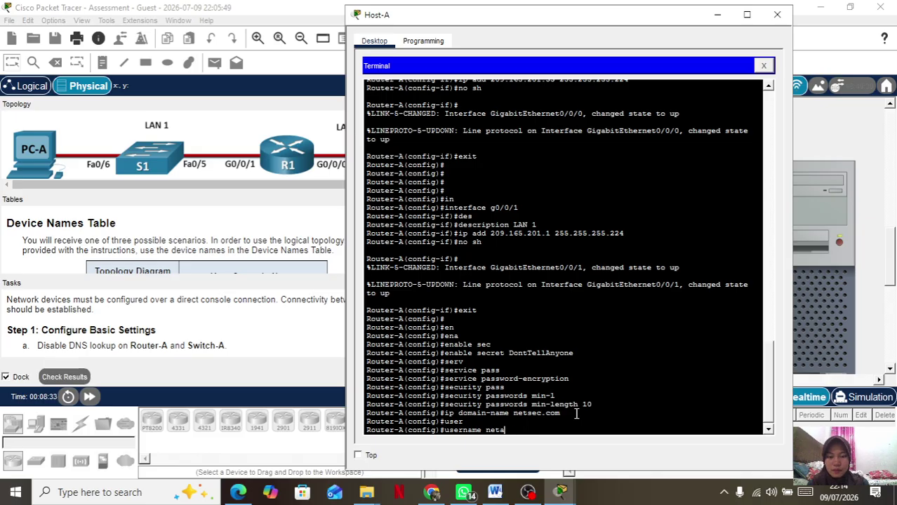
pyautogui.write('dmin se')
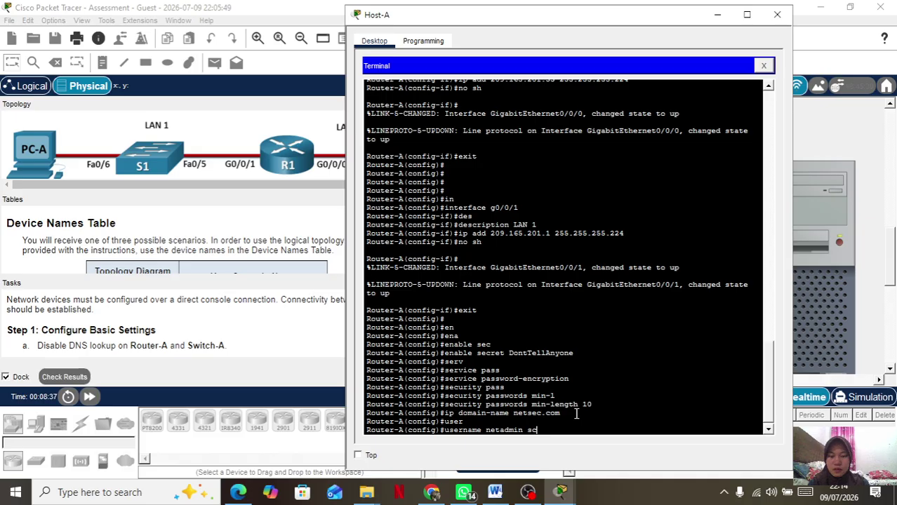
pyautogui.write('c')
pyautogui.press('Tab')
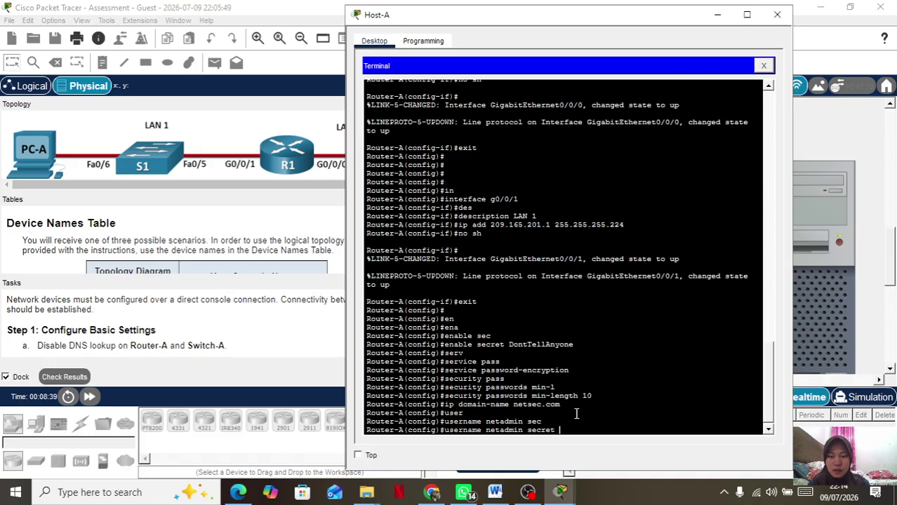
pyautogui.write('Cis$co1234')
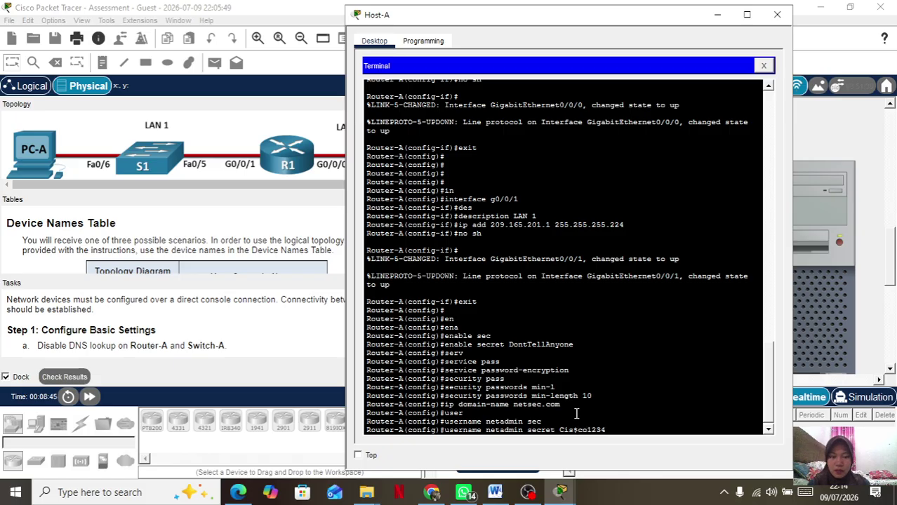
pyautogui.write('5')
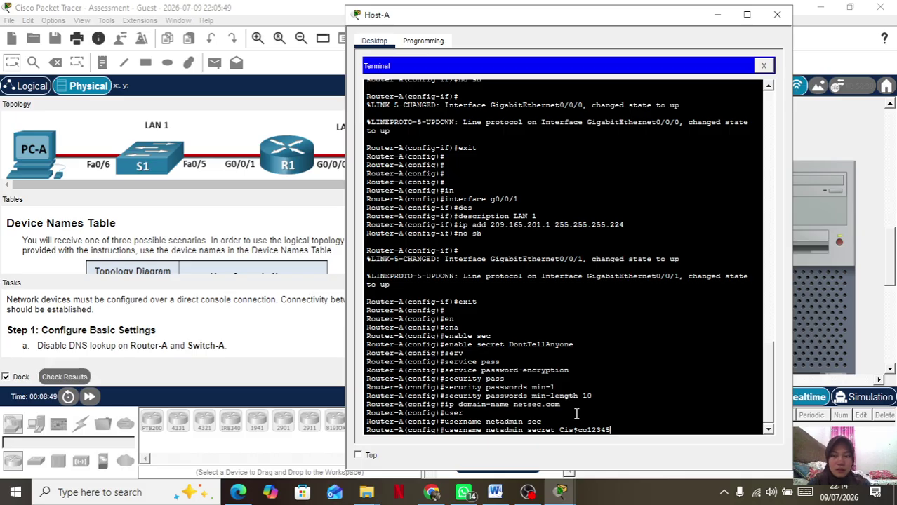
pyautogui.press('Left')
pyautogui.press('Left')
pyautogui.press('Left')
pyautogui.press('Left')
pyautogui.press('Left')
pyautogui.press('Left')
pyautogui.press('Left')
pyautogui.press('Left')
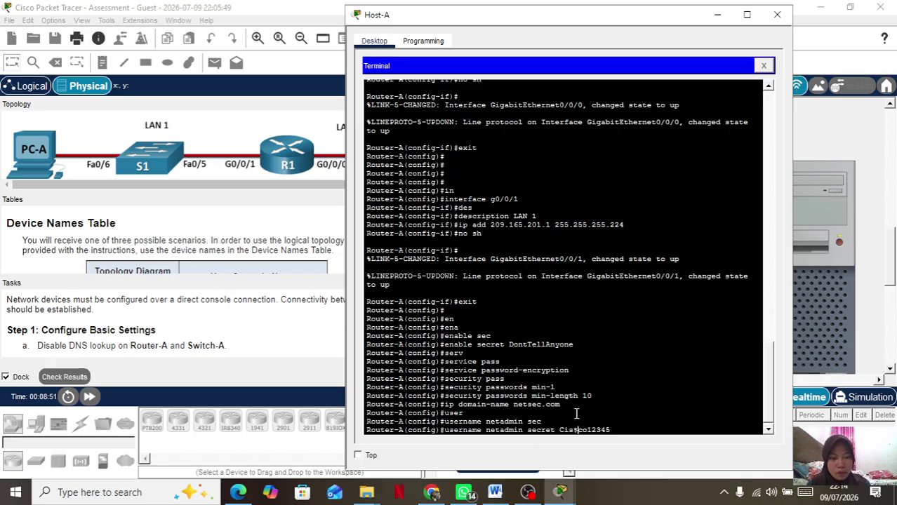
pyautogui.press('BackSpace')
pyautogui.press('Right')
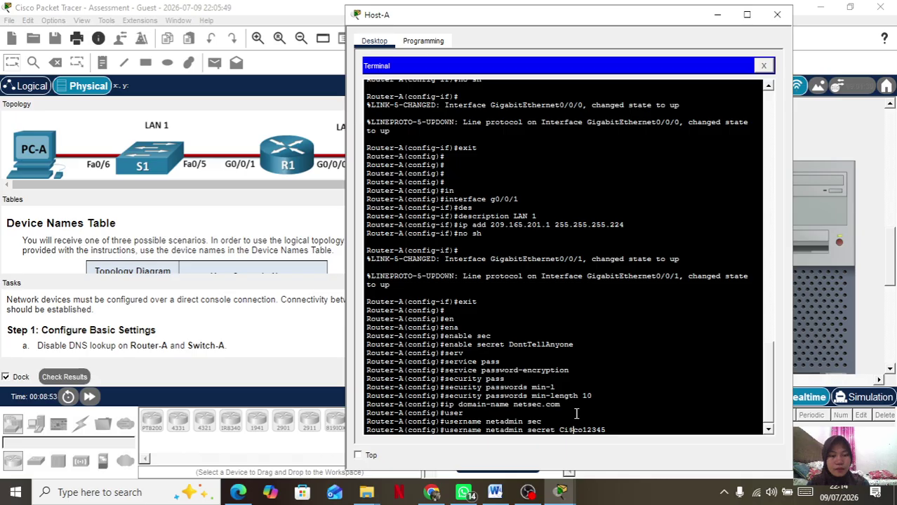
pyautogui.press('Return')
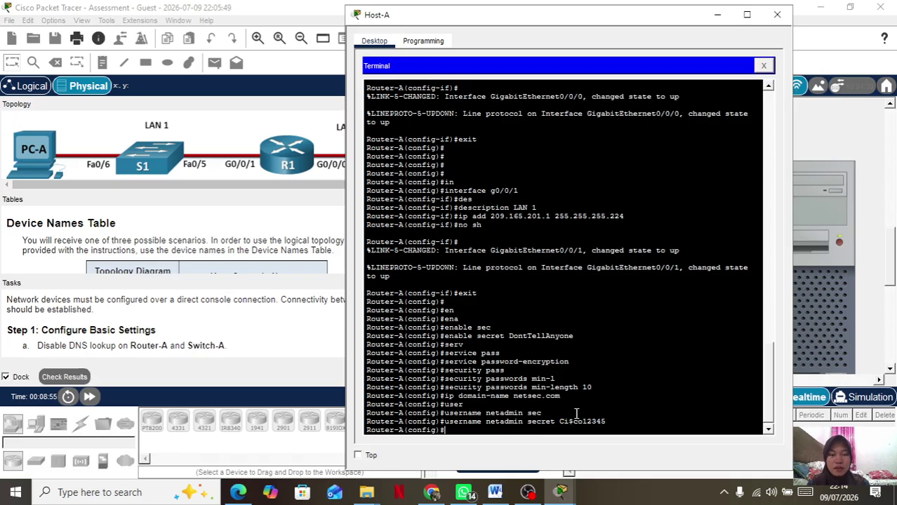
# On line vty 0 4, require login local authentication.
pyautogui.write('lin')
pyautogui.press('Tab')
pyautogui.write('vt')
pyautogui.press('Tab')
pyautogui.write('0 4')
pyautogui.press('Return')
pyautogui.write('lofin loc')
pyautogui.press('Tab')
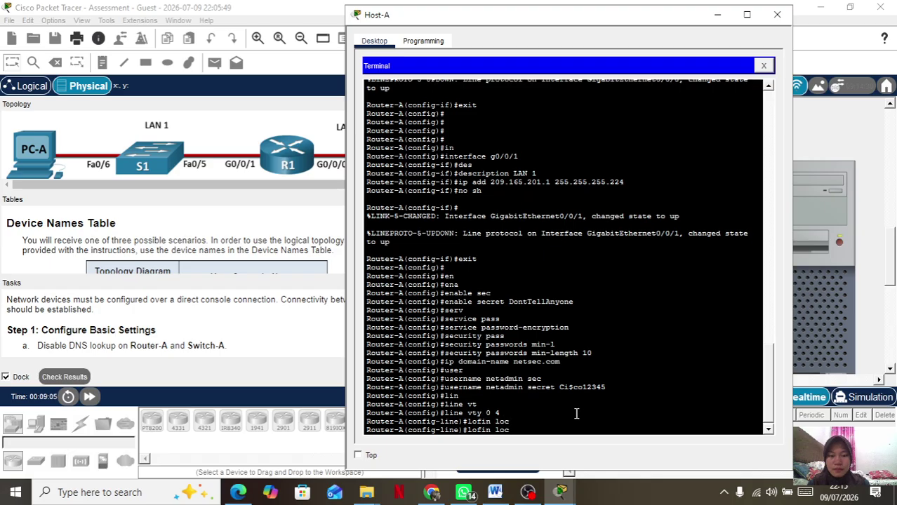
pyautogui.write('al')
pyautogui.press('BackSpace')
pyautogui.write('g')
pyautogui.press('Return')
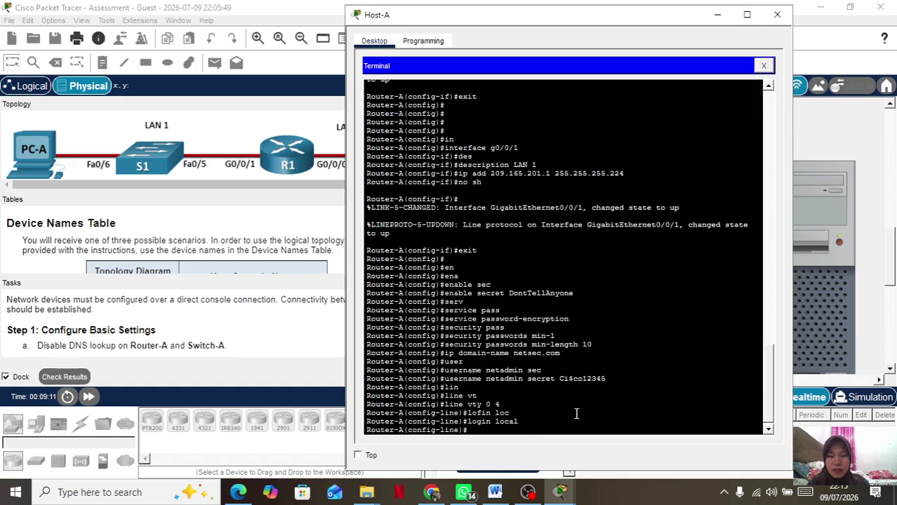
# Restrict the VTY lines to SSH only with transport input ssh.
pyautogui.write('trasn')
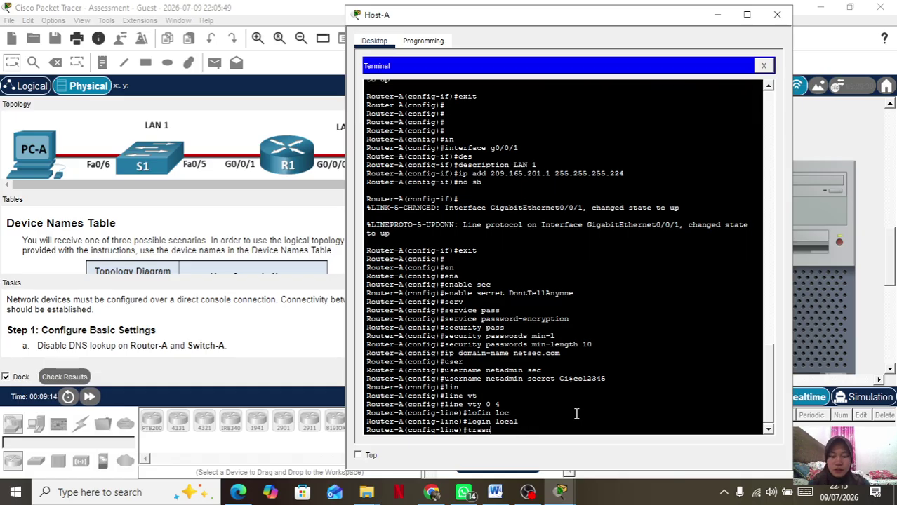
pyautogui.press('BackSpace')
pyautogui.press('Tab')
pyautogui.press('BackSpace')
pyautogui.write('ns')
pyautogui.press('Tab')
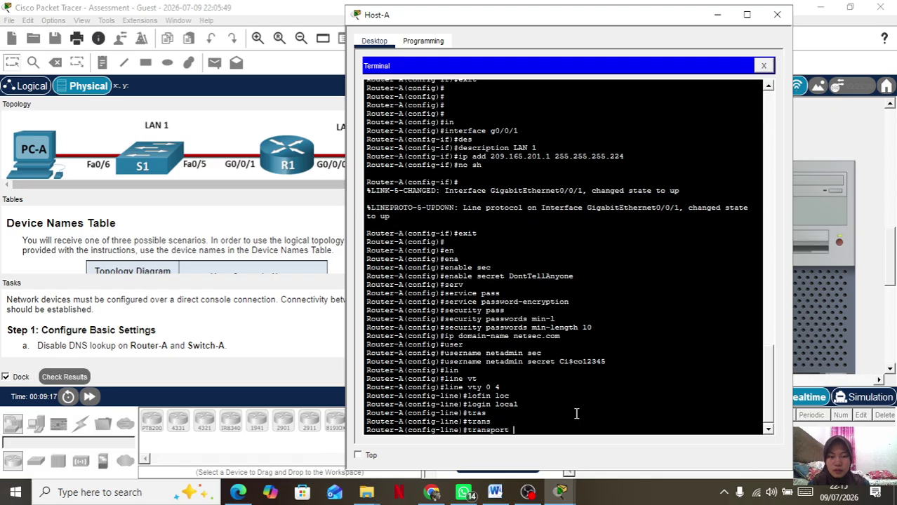
pyautogui.write('in')
pyautogui.press('Tab')
pyautogui.write('ss')
pyautogui.press('Return')
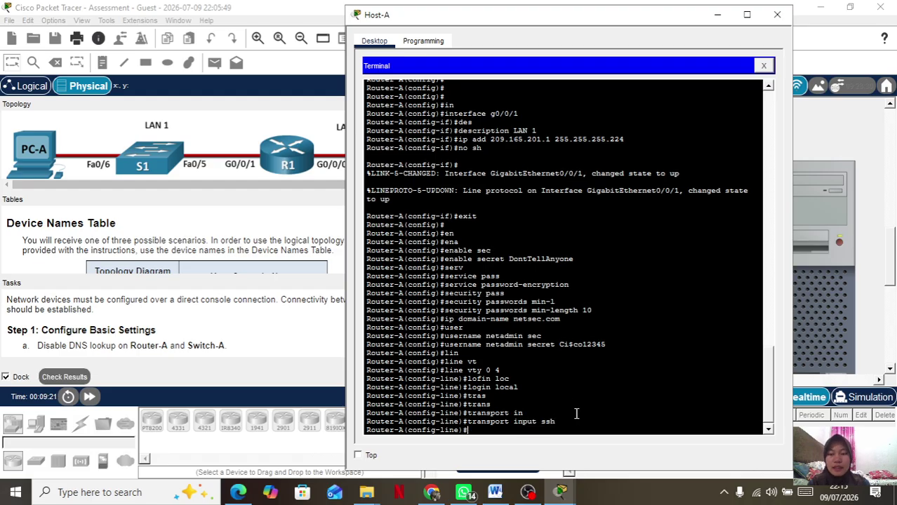
# Exit VTY line configuration back to global configuration.
pyautogui.press('Return')
pyautogui.press('Return')
pyautogui.write('exit')
pyautogui.press('Tab')
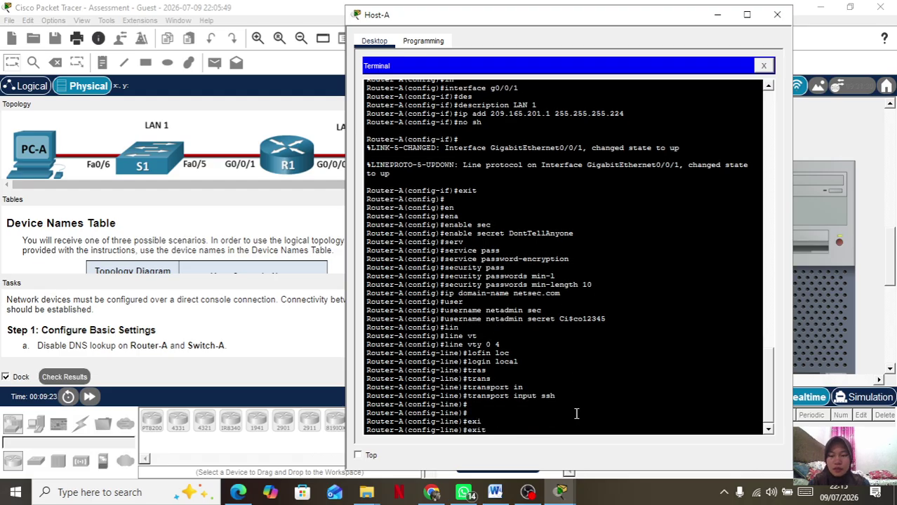
pyautogui.press('Return')
pyautogui.write('x')
pyautogui.press('Return')
pyautogui.write('config)#c')
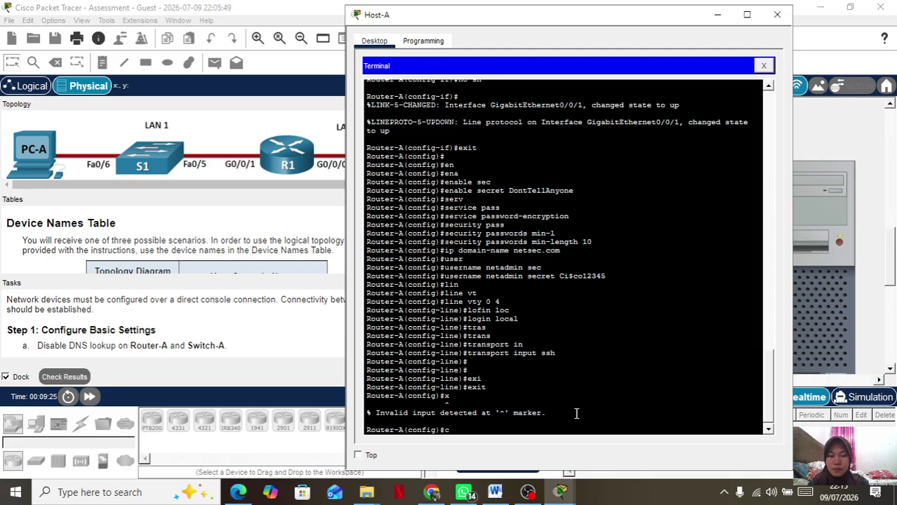
pyautogui.write('exi')
# Drop Router-A to privileged mode, abandon a misspelled crypto command, and re-enter global configuration.
pyautogui.press('Tab')
pyautogui.press('Return')
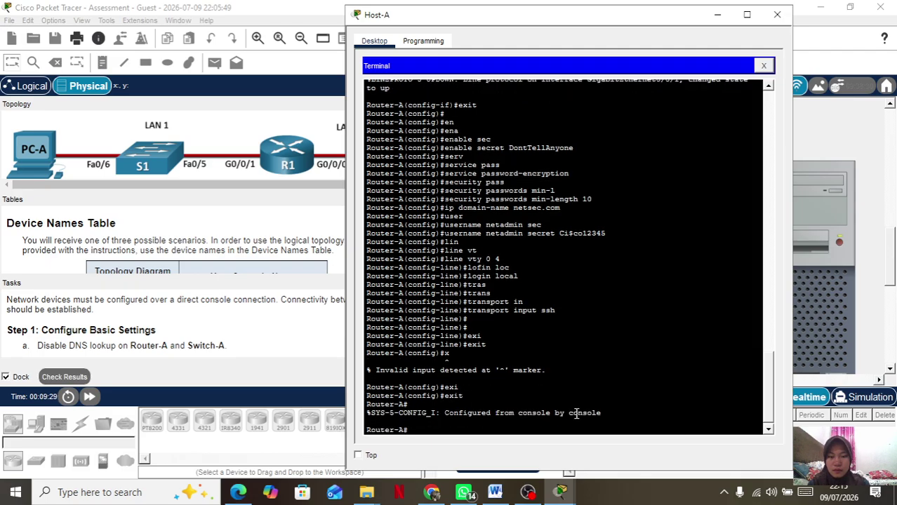
pyautogui.press('Return')
pyautogui.write('cryp')
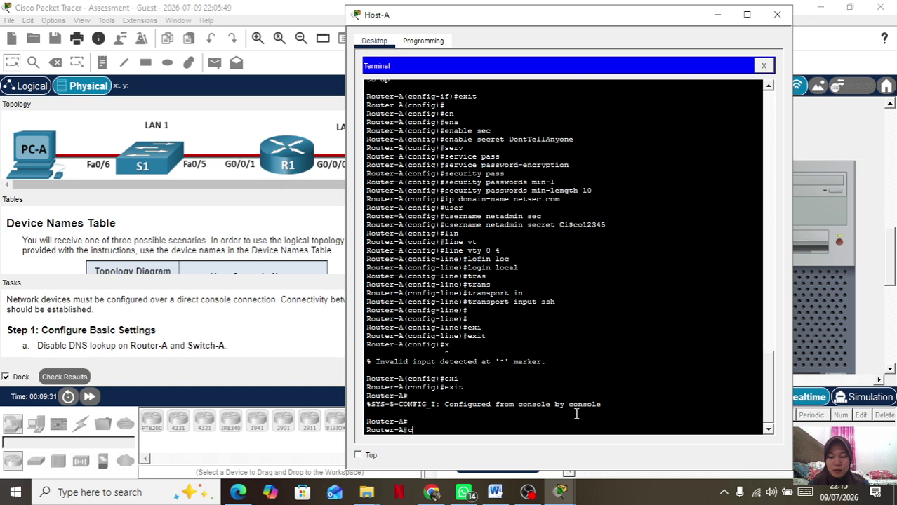
pyautogui.press('Tab')
pyautogui.press('BackSpace')
pyautogui.press('BackSpace')
pyautogui.press('BackSpace')
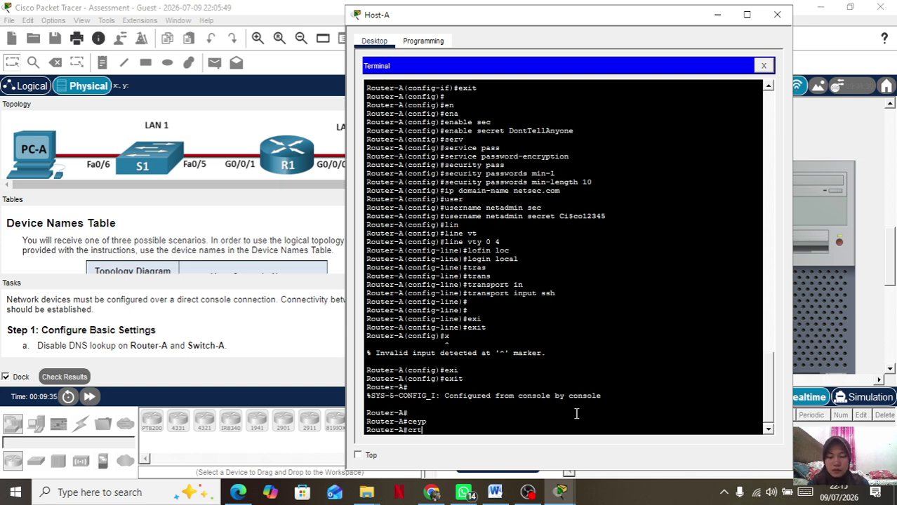
pyautogui.write('ry')
pyautogui.press('Tab')
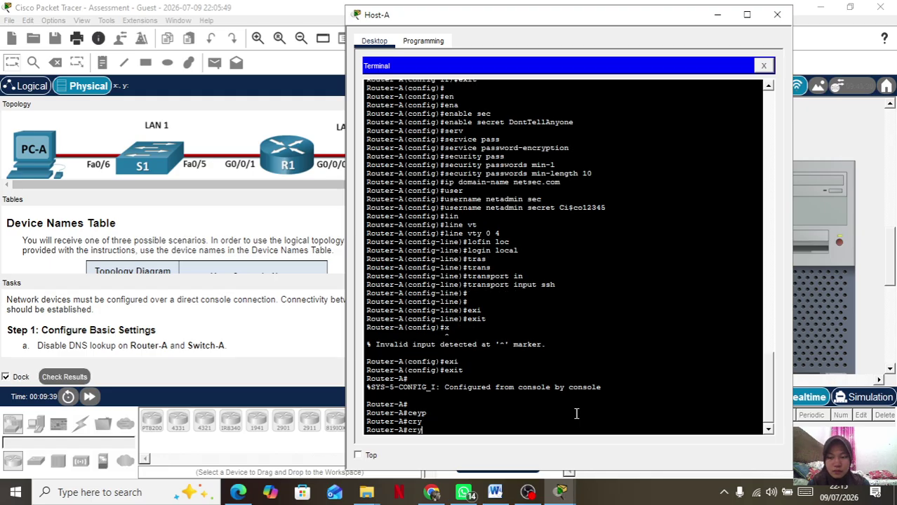
pyautogui.write('p')
pyautogui.press('BackSpace')
pyautogui.press('BackSpace')
pyautogui.press('BackSpace')
pyautogui.press('BackSpace')
pyautogui.write('conf t')
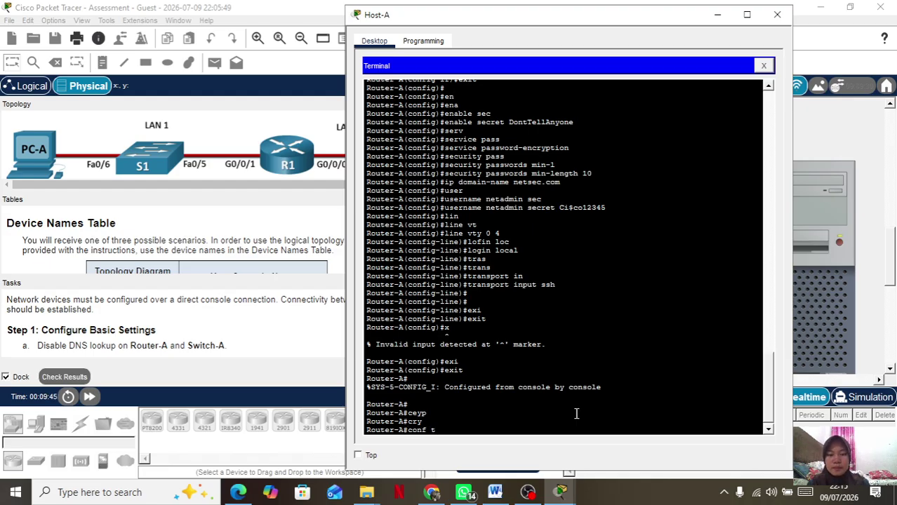
pyautogui.press('Return')
# Run crypto key generate rsa with a 1024-bit modulus, enabling SSH 1.99.
pyautogui.write('co')
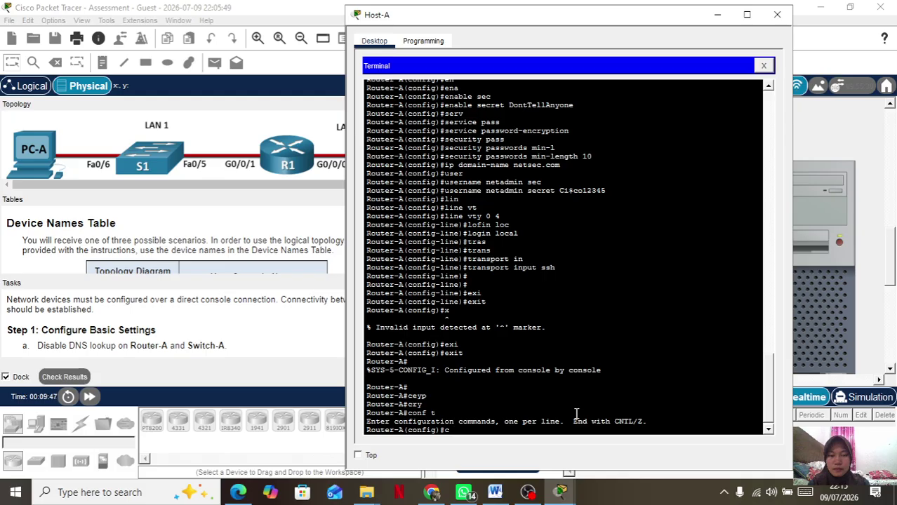
pyautogui.write('y')
pyautogui.press('Tab')
pyautogui.write('k')
pyautogui.press('Tab')
pyautogui.write('g')
pyautogui.press('Tab')
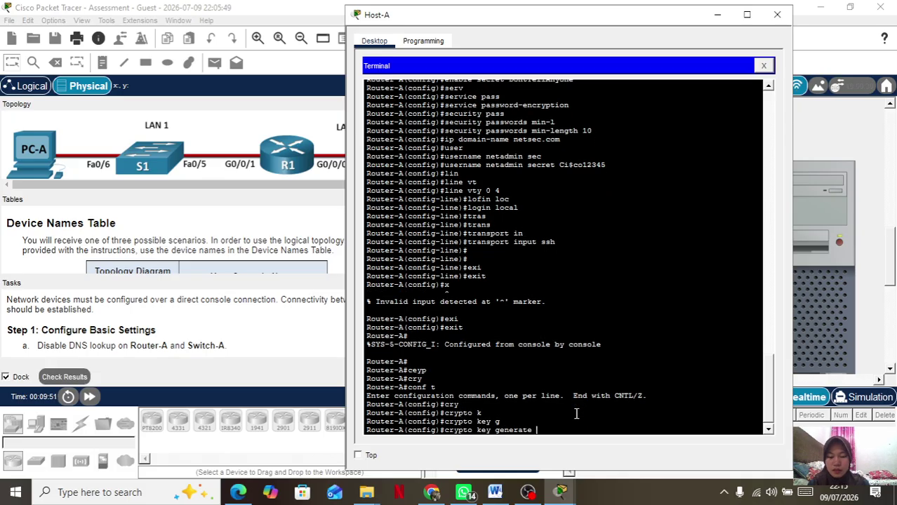
pyautogui.write('r')
pyautogui.press('Tab')
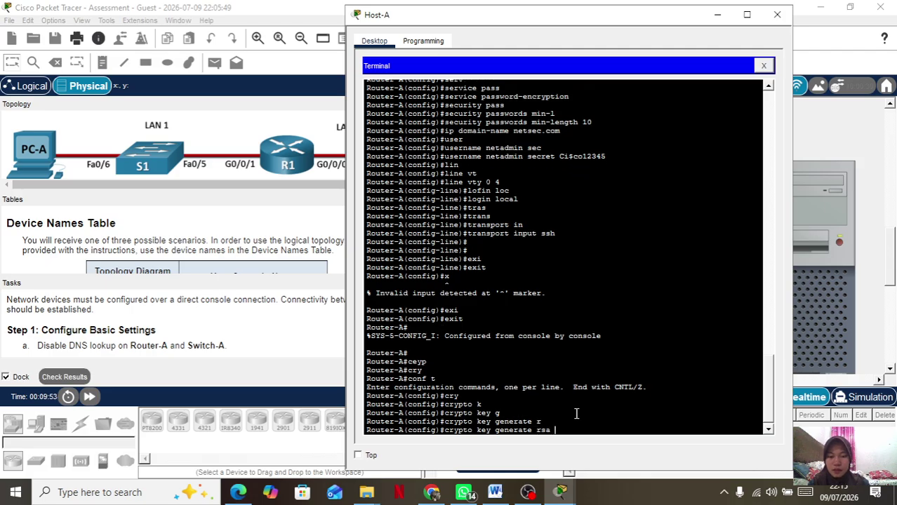
pyautogui.press('Return')
pyautogui.write('1')
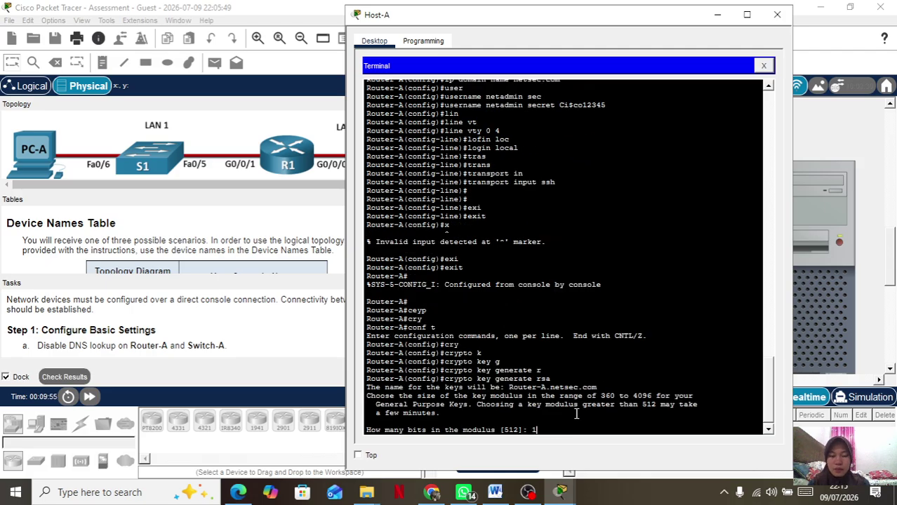
pyautogui.write('024')
pyautogui.press('Return')
pyautogui.press('Return')
pyautogui.press('Return')
pyautogui.press('Return')
pyautogui.press('Return')
pyautogui.press('Return')
pyautogui.press('Return')
pyautogui.press('Return')
pyautogui.press('Return')
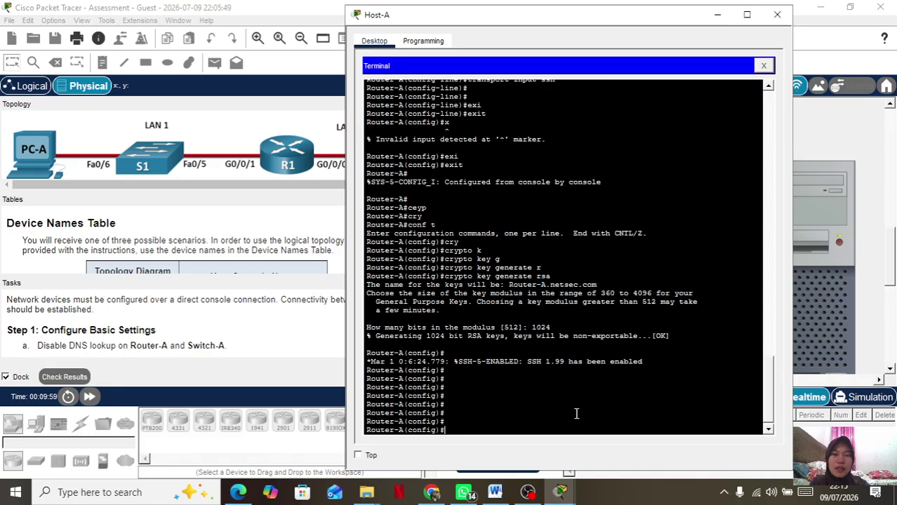
# Close Host-A and open Host-B's Terminal connection settings.
pyautogui.click(777, 14)
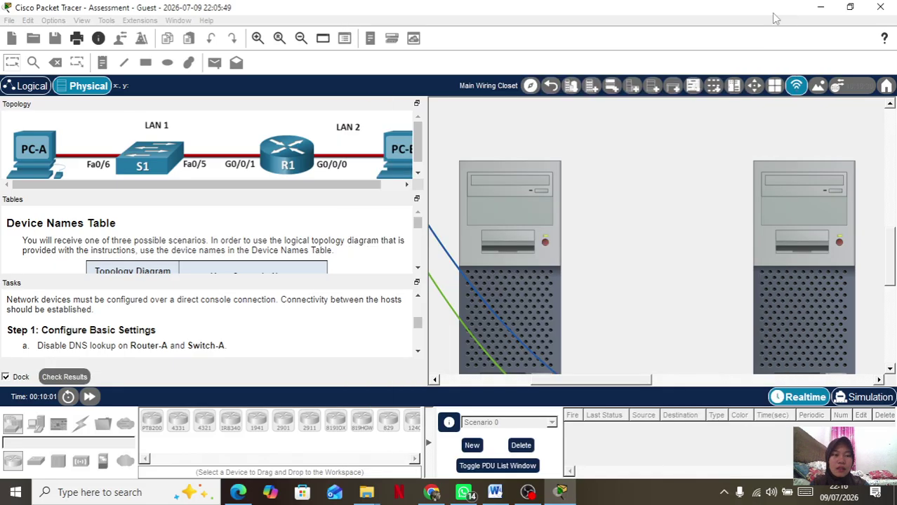
pyautogui.click(783, 205)
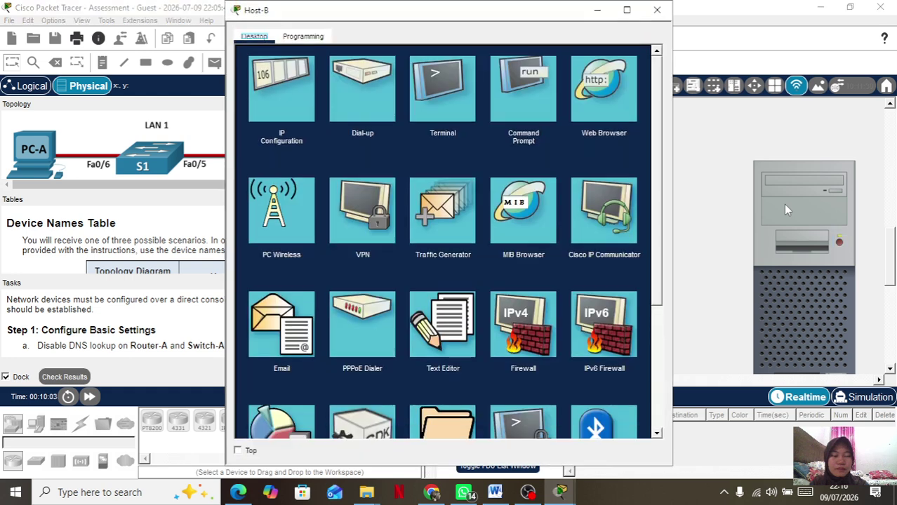
pyautogui.click(441, 95)
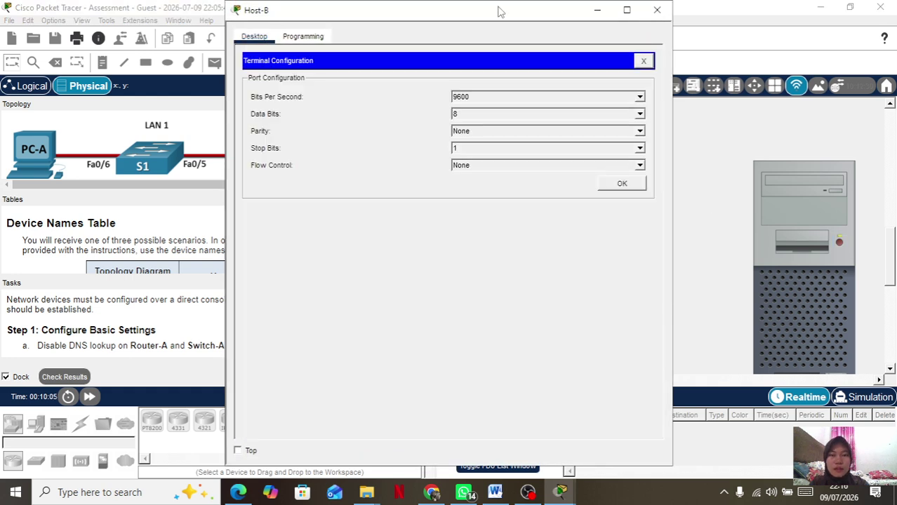
pyautogui.moveTo(497, 14); pyautogui.dragTo(589, 26)
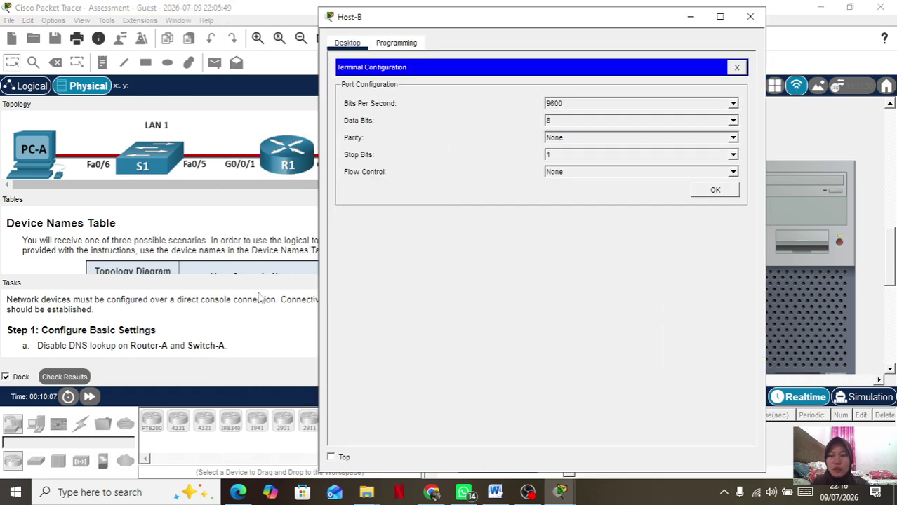
# Accept the default serial settings and wake the switch console to a Switch> prompt.
pyautogui.scroll(-5, 90, 302)
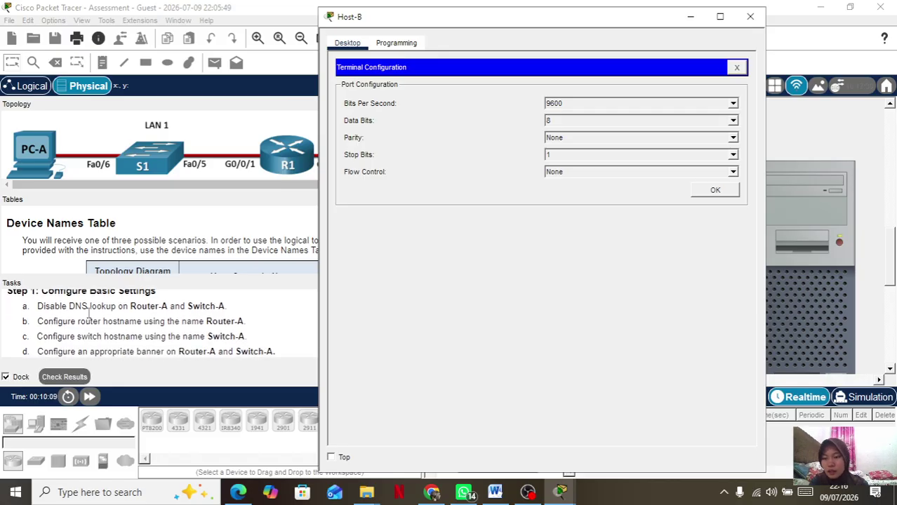
pyautogui.scroll(1, 89, 314)
pyautogui.scroll(-4, 89, 314)
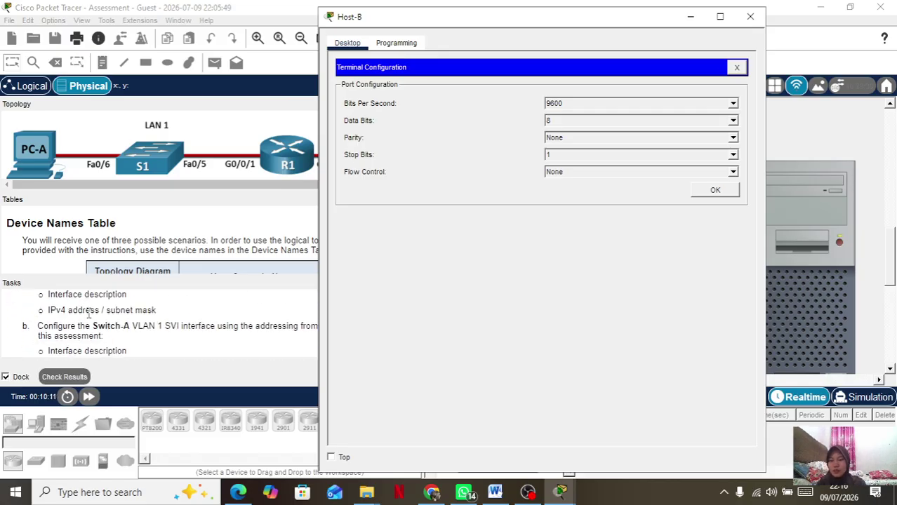
pyautogui.scroll(2, 89, 314)
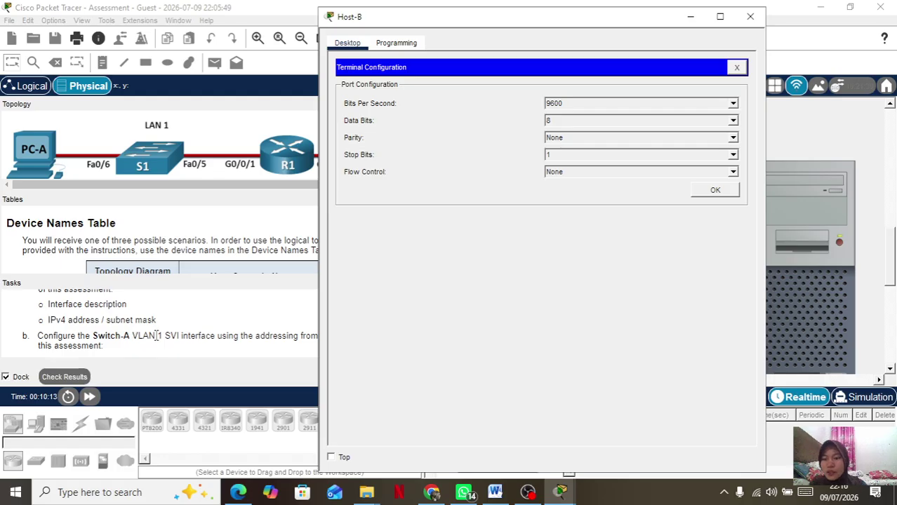
pyautogui.scroll(-2, 157, 336)
pyautogui.scroll(-5, 75, 327)
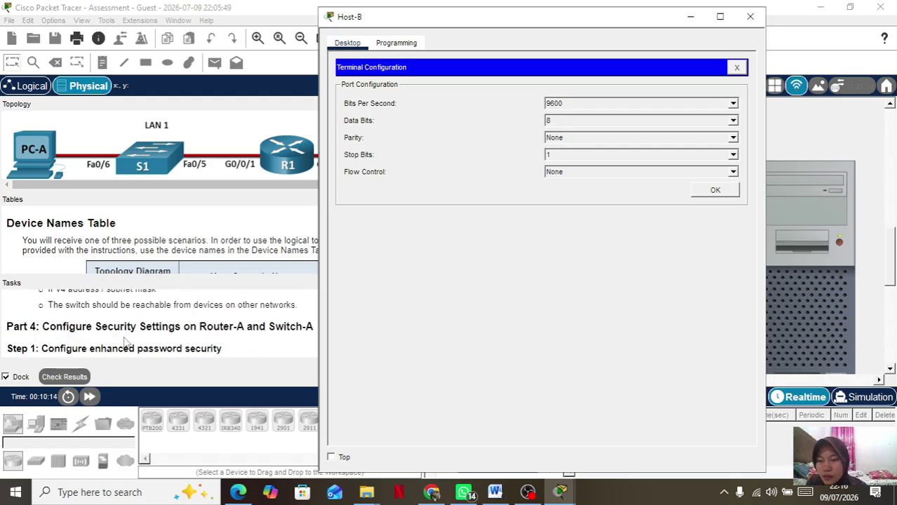
pyautogui.scroll(-1, 124, 342)
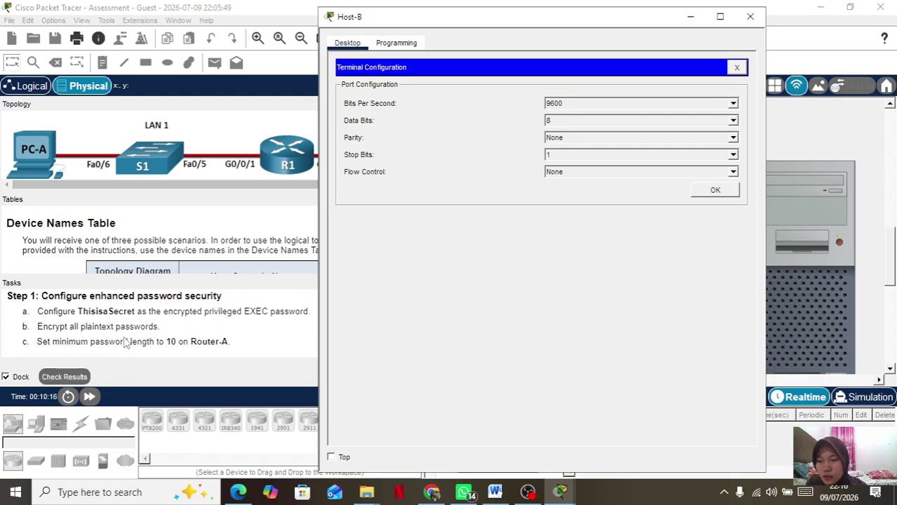
pyautogui.scroll(-3, 143, 318)
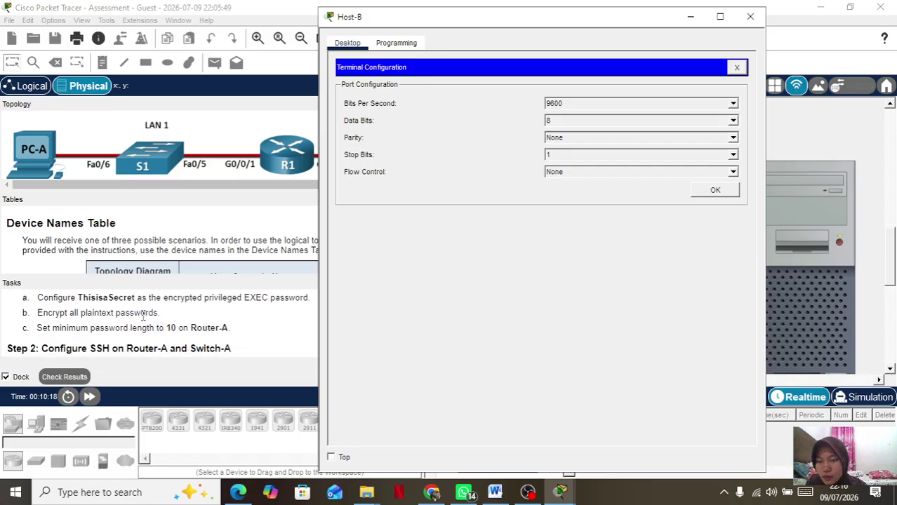
pyautogui.scroll(-10, 133, 340)
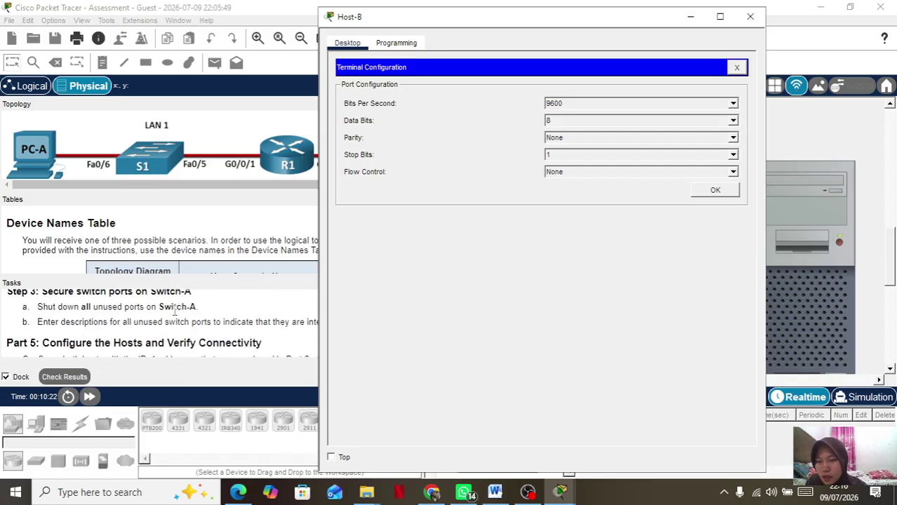
pyautogui.scroll(-3, 182, 320)
pyautogui.scroll(-3, 181, 320)
pyautogui.scroll(10, 181, 320)
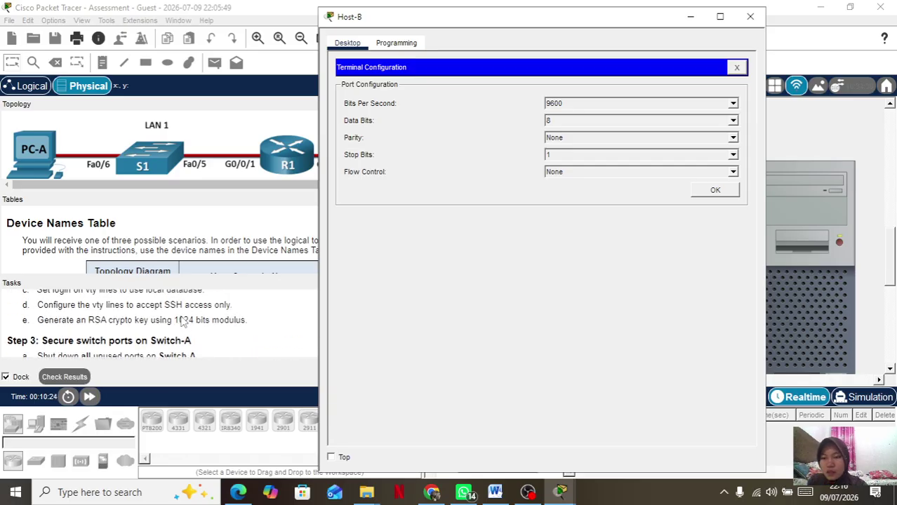
pyautogui.click(715, 190)
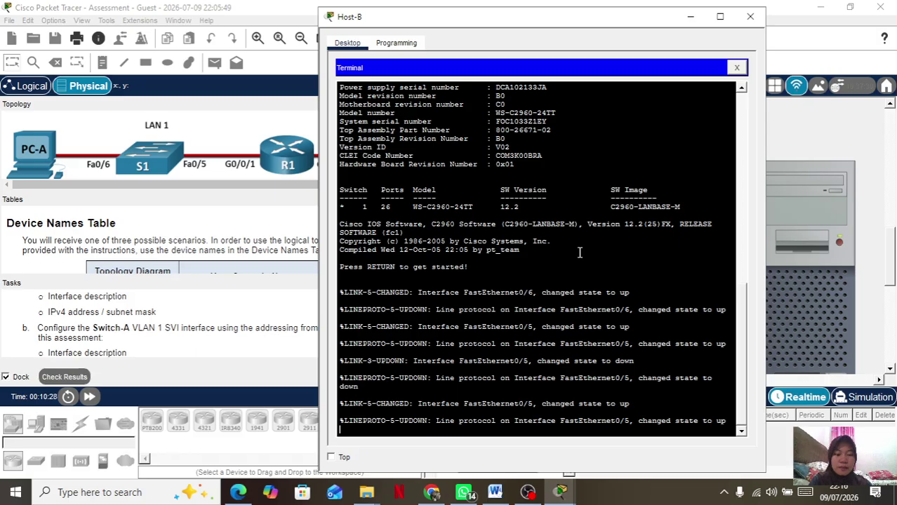
pyautogui.press('Return')
pyautogui.press('Return')
pyautogui.press('Return')
pyautogui.press('Return')
pyautogui.press('Return')
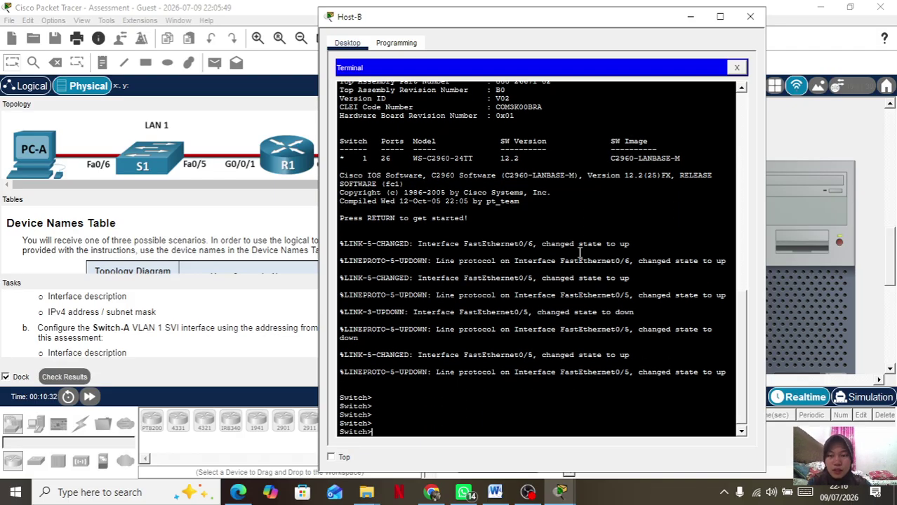
# Enter enable and global configuration on the switch, then run no ip domain-lookup.
pyautogui.write('ena')
pyautogui.press('Tab')
pyautogui.press('Return')
pyautogui.write('conf t')
pyautogui.press('Return')
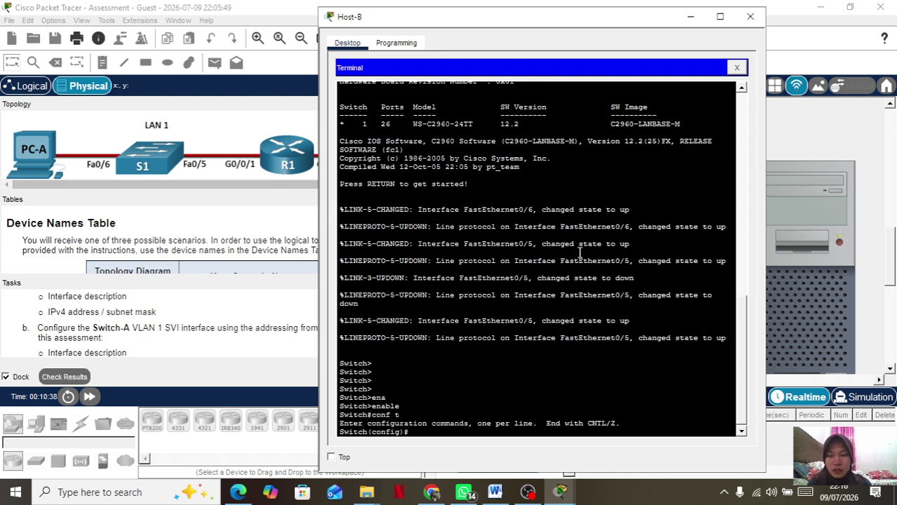
pyautogui.write('no')
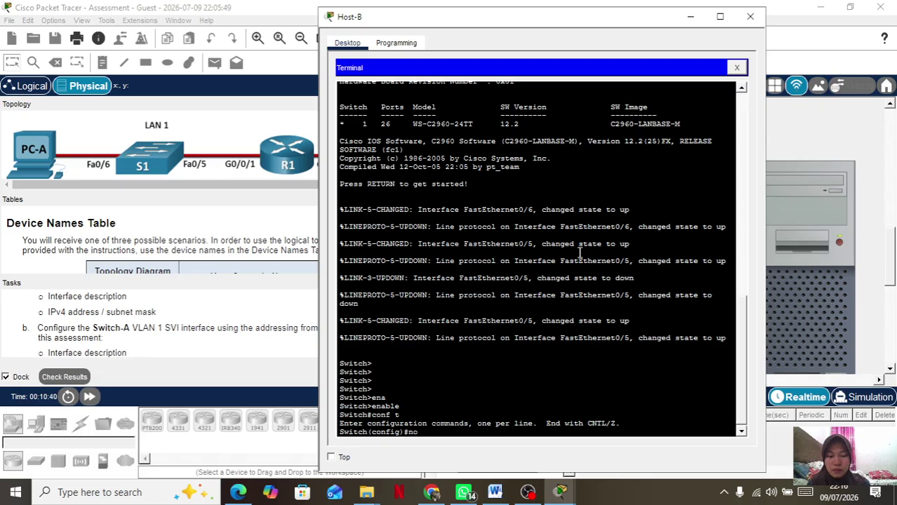
pyautogui.write(' ip domain-lookup')
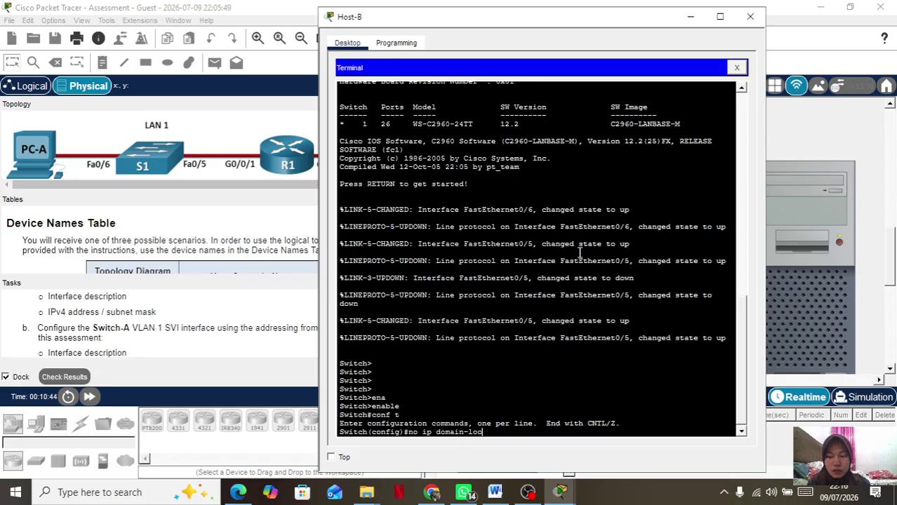
pyautogui.press('Tab')
pyautogui.press('Return')
# Set the switch hostname to Switch-A.
pyautogui.write('hos')
pyautogui.press('Tab')
pyautogui.write('Switch-A')
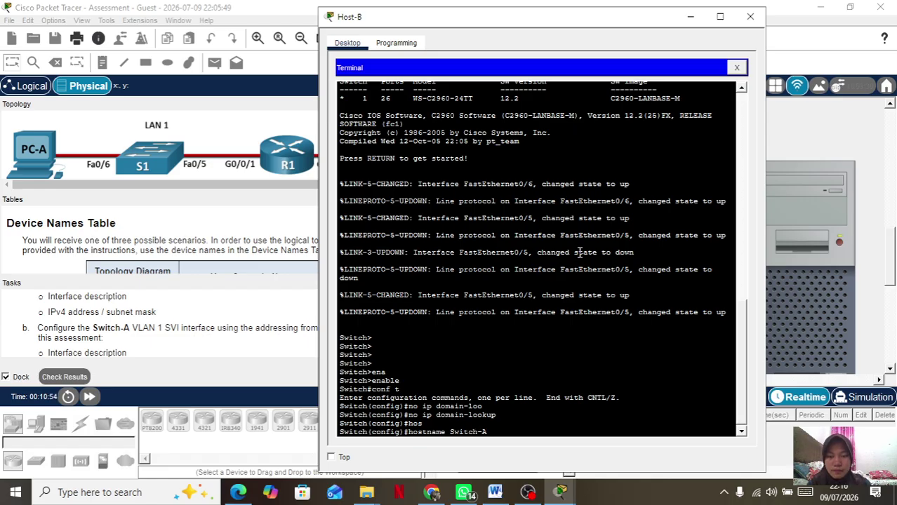
pyautogui.press('Return')
# Add the MOTD banner '#Akses Terbatas!#'.
pyautogui.write('bann')
pyautogui.press('Tab')
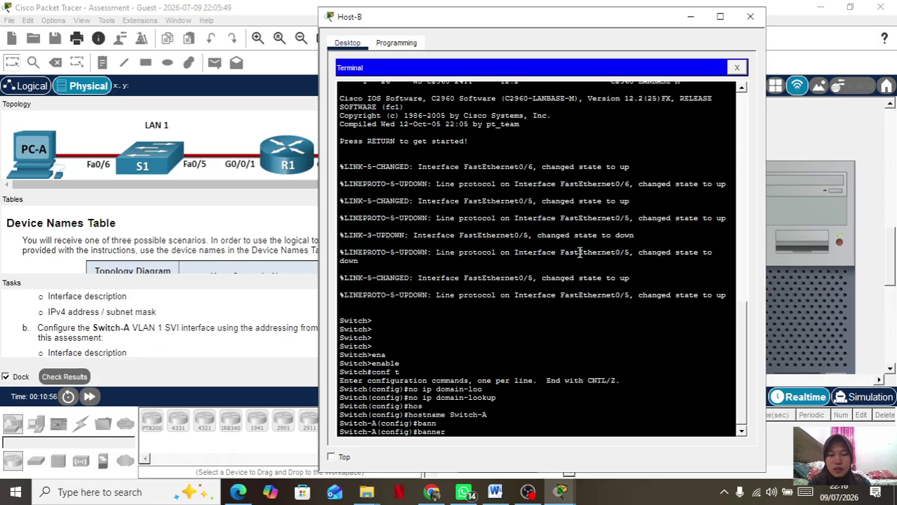
pyautogui.write('m')
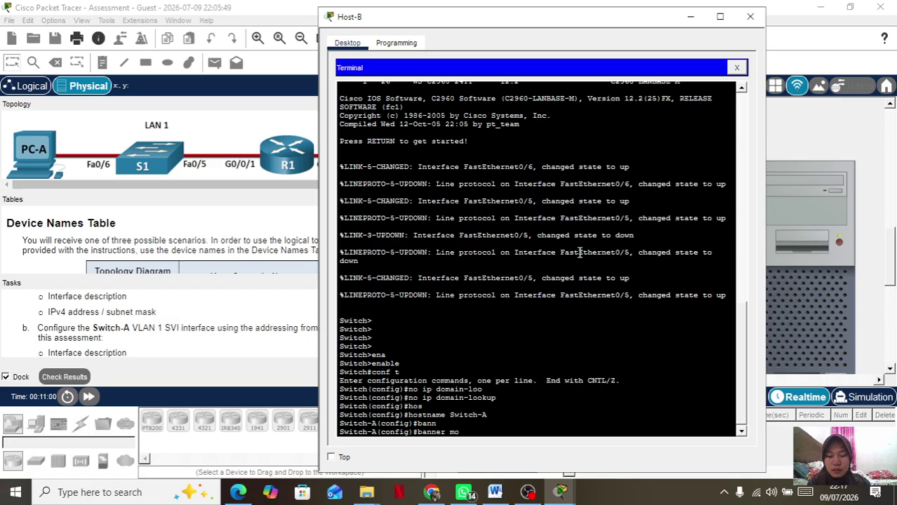
pyautogui.write('o')
pyautogui.press('Tab')
pyautogui.write('#')
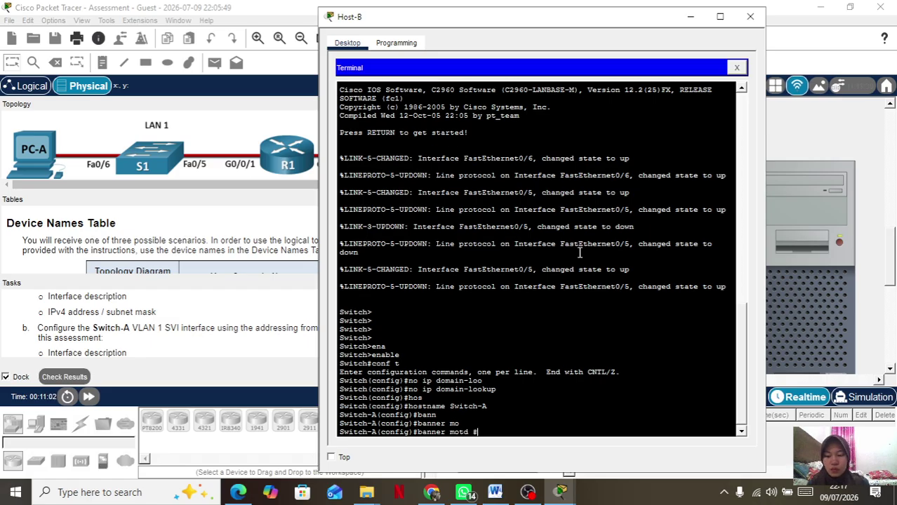
pyautogui.write('Akses Terbatas')
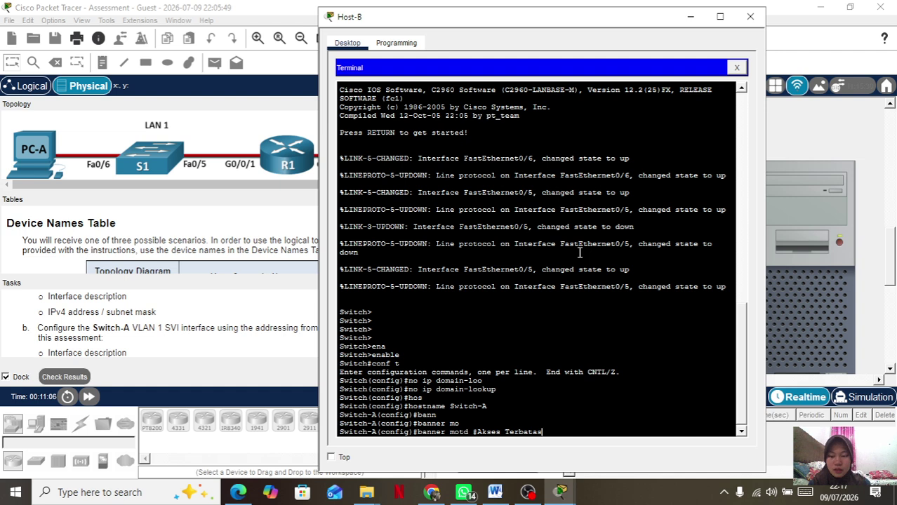
pyautogui.write('!')
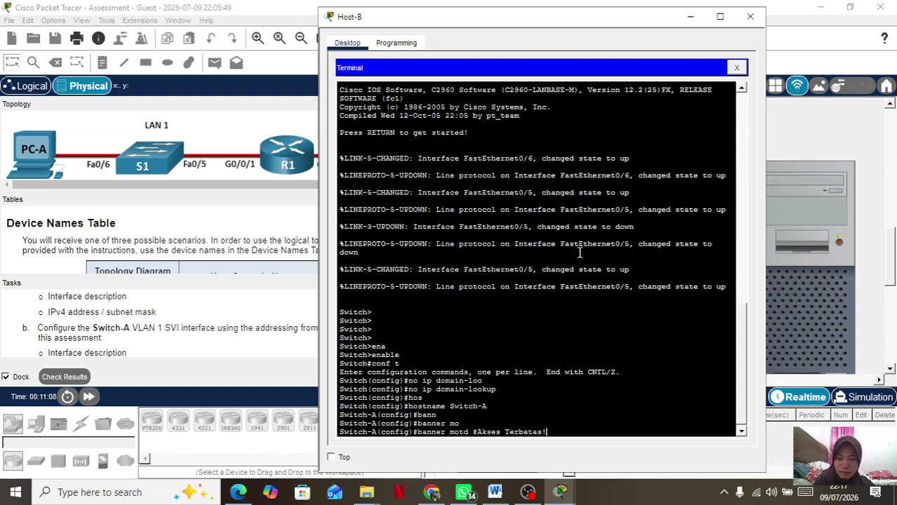
pyautogui.write('#')
pyautogui.press('Return')
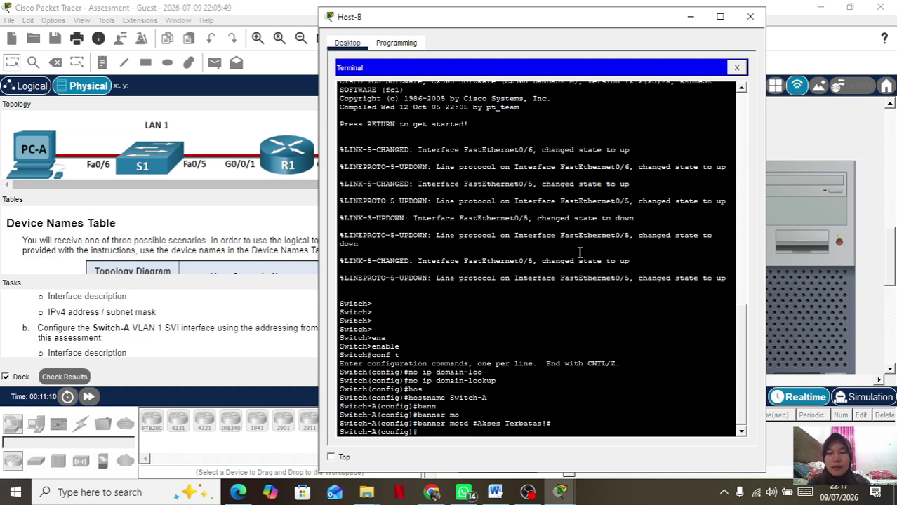
# Enter line console 0 and set the console line password.
pyautogui.write('lin')
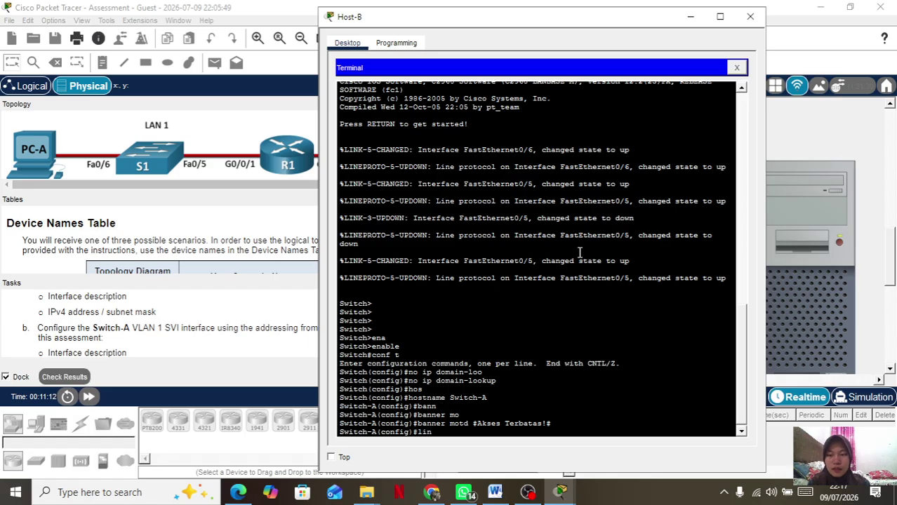
pyautogui.press('Tab')
pyautogui.write('con')
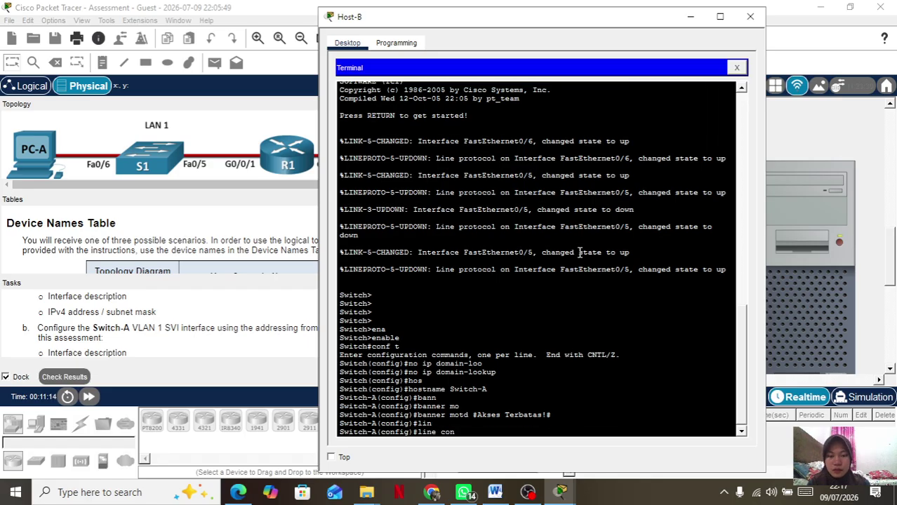
pyautogui.press('Tab')
pyautogui.write('0')
pyautogui.press('Return')
pyautogui.press('Return')
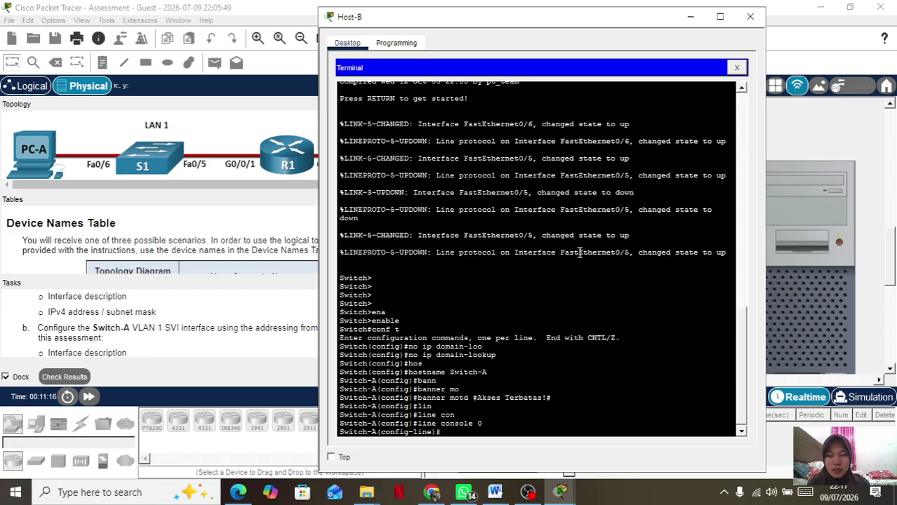
pyautogui.write('pass')
pyautogui.press('Tab')
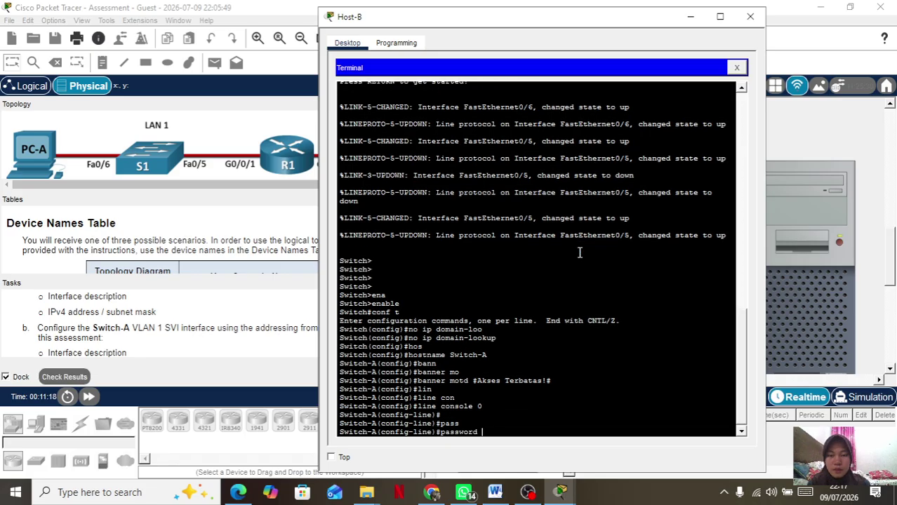
pyautogui.write('C@')
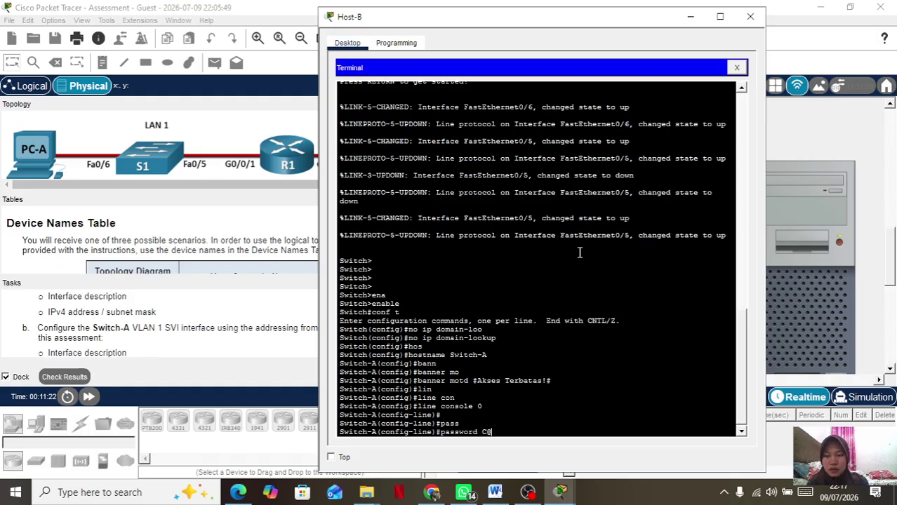
pyautogui.write('ns')
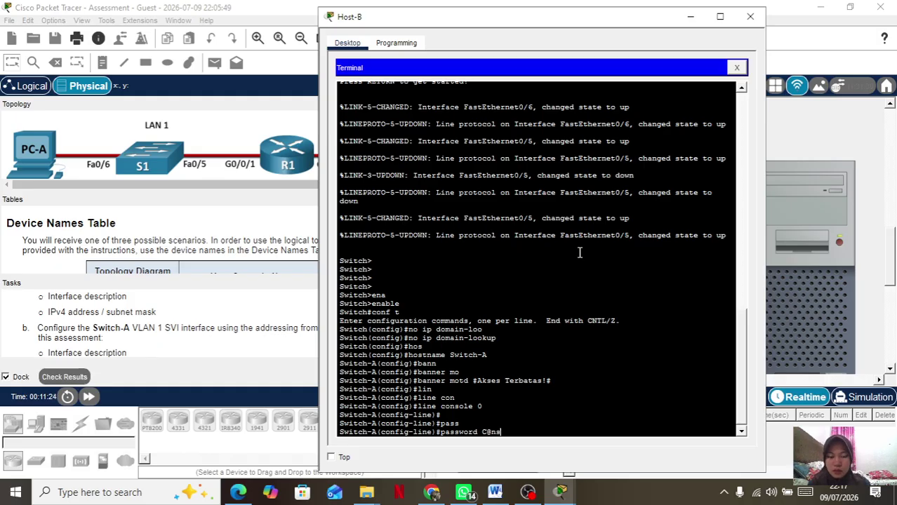
pyautogui.write('Passw')
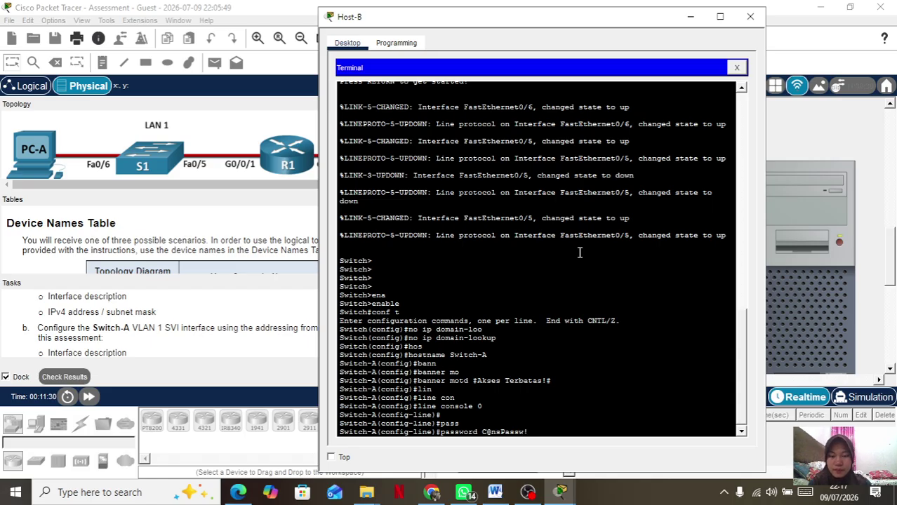
pyautogui.write('!')
pyautogui.press('Return')
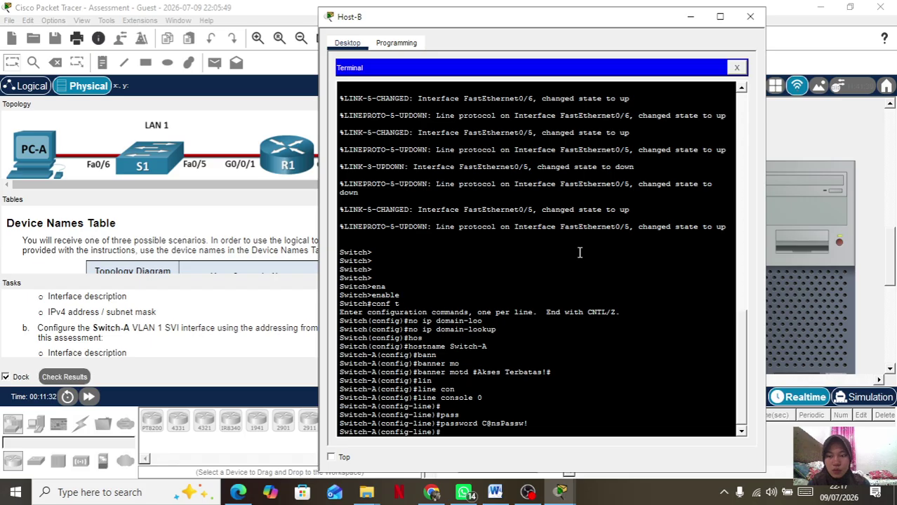
# Require login on the console line and exit back to global configuration.
pyautogui.write('login')
pyautogui.press('Return')
pyautogui.press('Return')
pyautogui.press('Return')
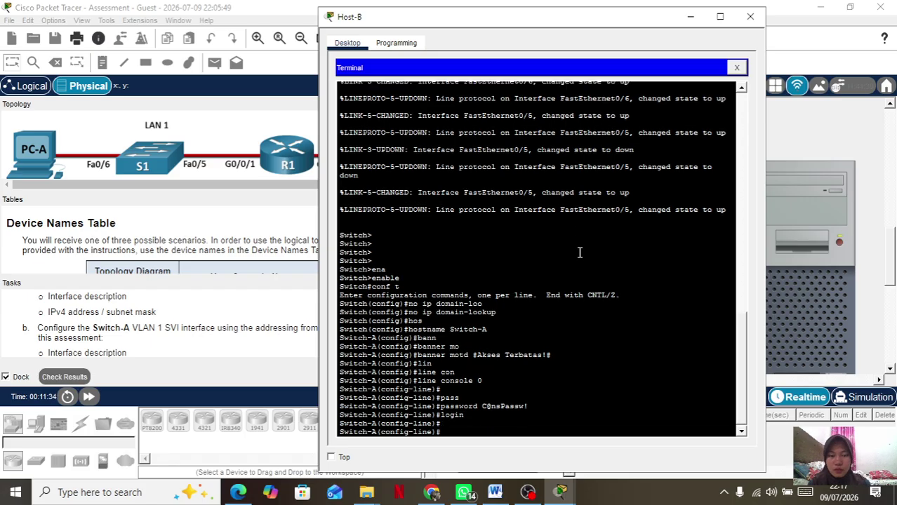
pyautogui.write('exi')
pyautogui.press('Tab')
pyautogui.press('Return')
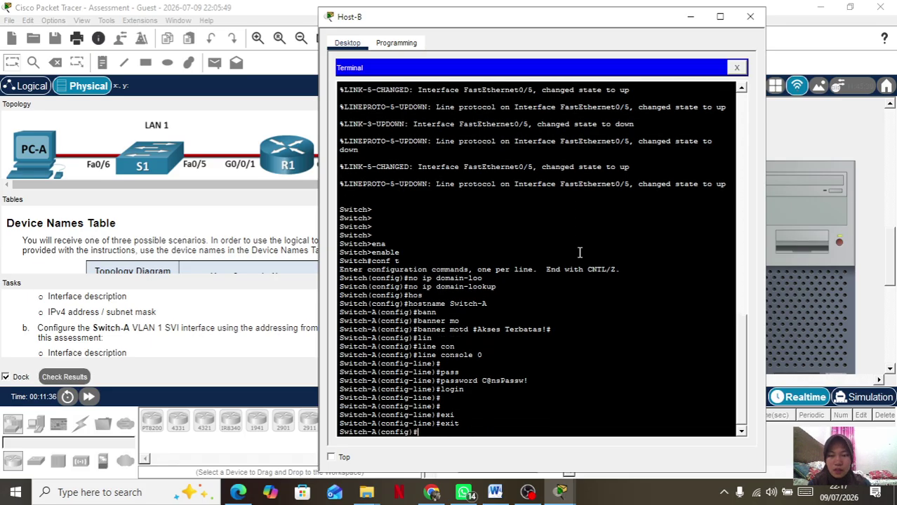
pyautogui.press('Return')
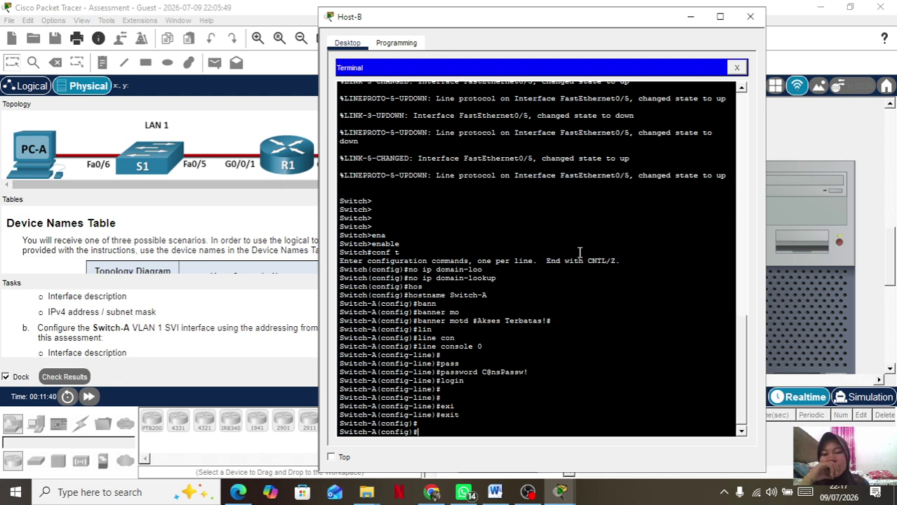
# Enter interface vlan 1 configuration after an incomplete interface attempt.
pyautogui.write('interface')
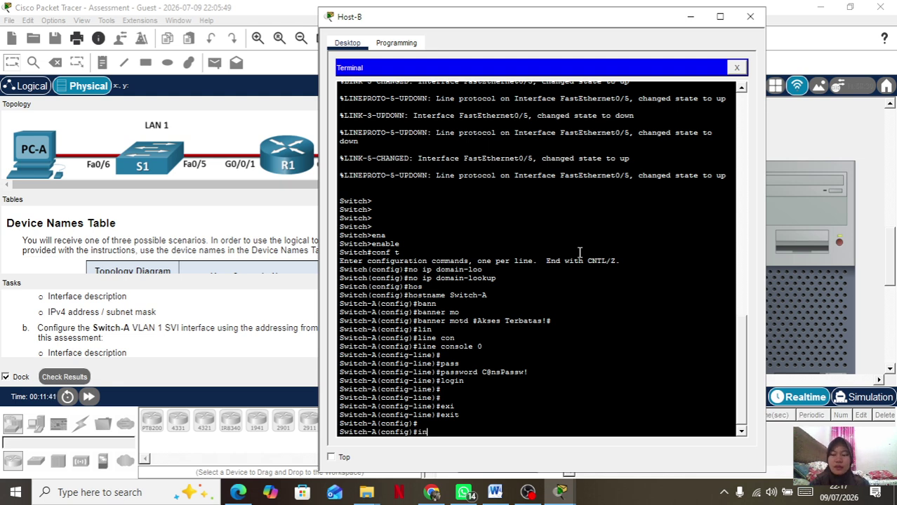
pyautogui.press('Tab')
pyautogui.press('Return')
pyautogui.write('in')
pyautogui.press('Tab')
pyautogui.write('vl')
pyautogui.press('Tab')
pyautogui.write('1')
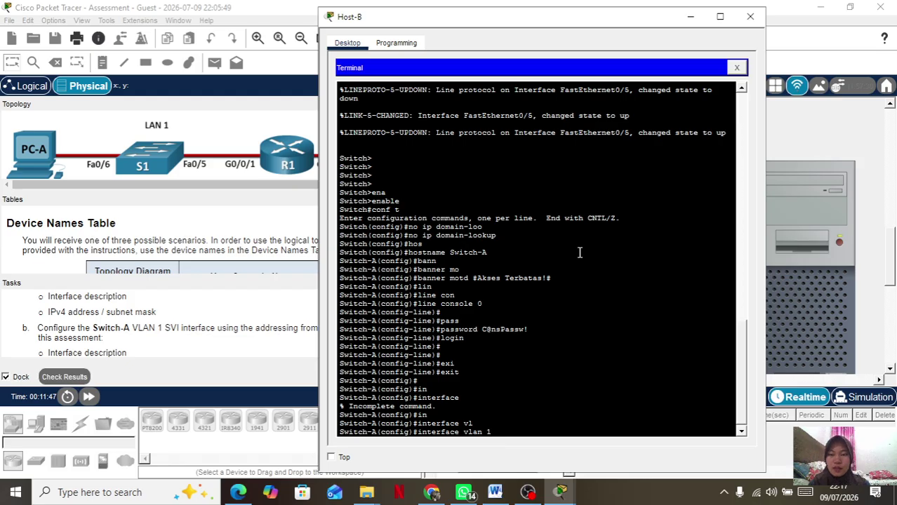
pyautogui.press('Return')
# Give VLAN 1 the description 'Switch Management'.
pyautogui.write('ds')
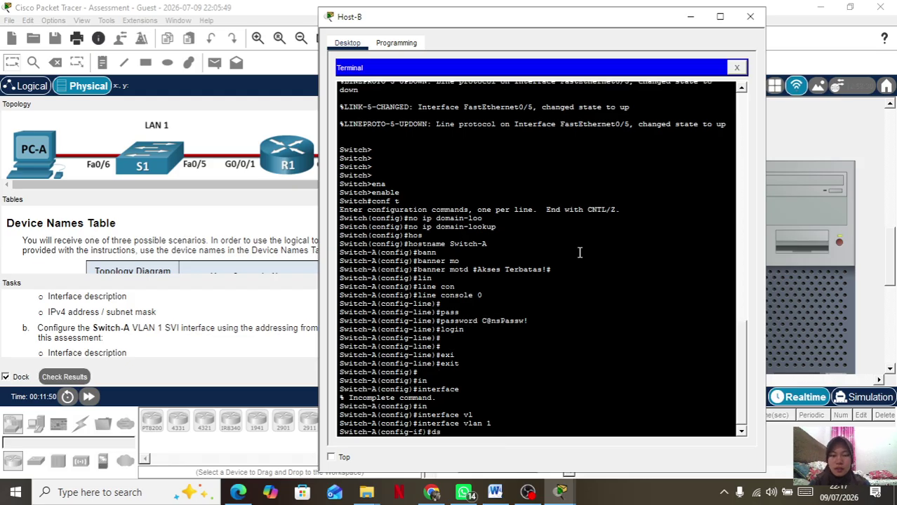
pyautogui.press('BackSpace')
pyautogui.write('es')
pyautogui.press('Tab')
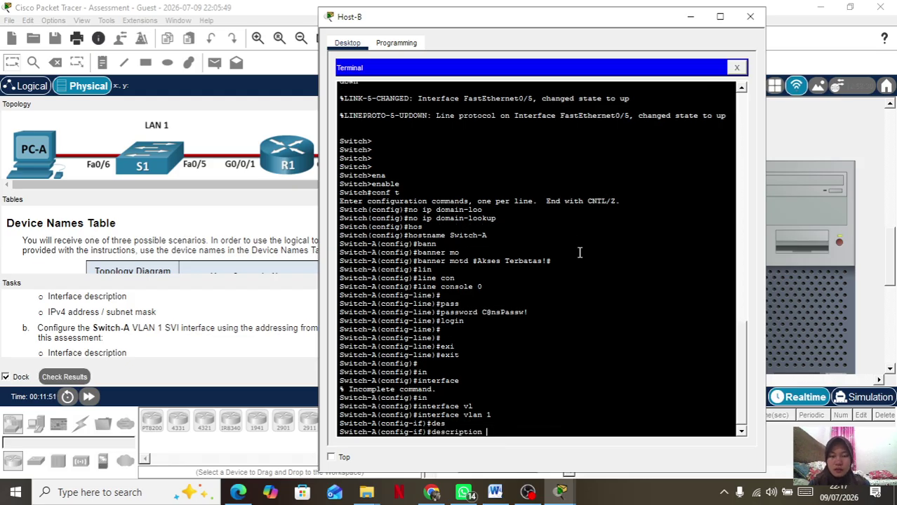
pyautogui.write('Swi')
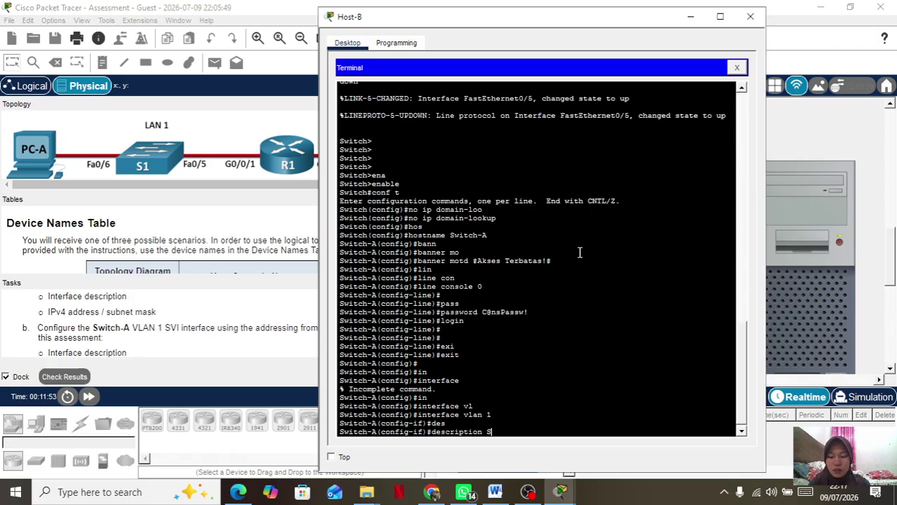
pyautogui.press('Tab')
pyautogui.write('c')
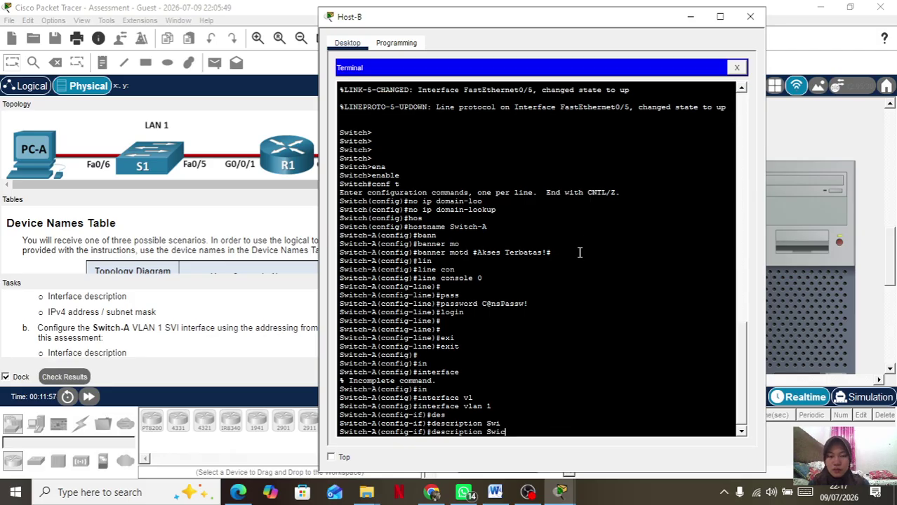
pyautogui.press('BackSpace')
pyautogui.write('tch')
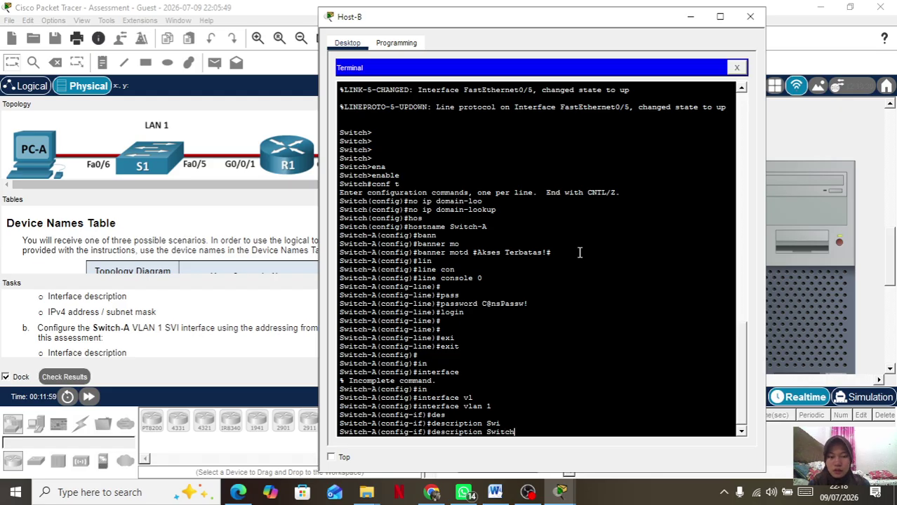
pyautogui.write(' M')
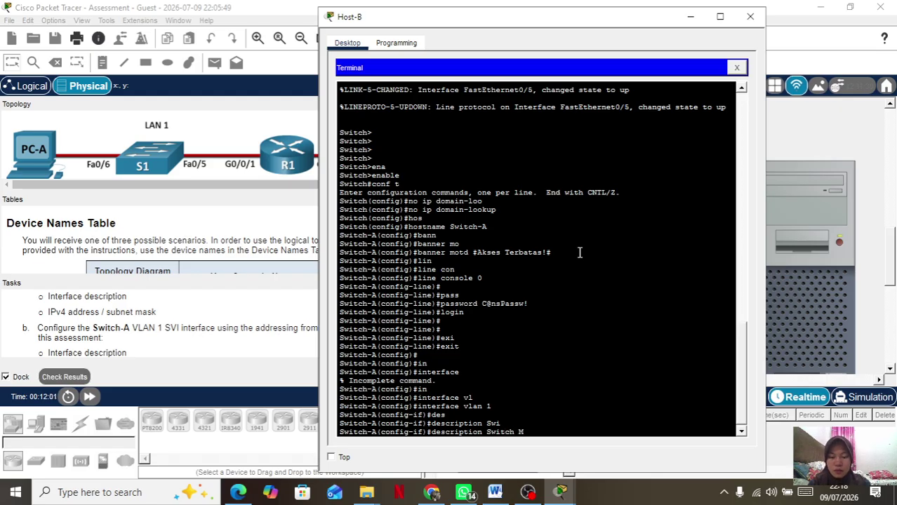
pyautogui.write('anagement')
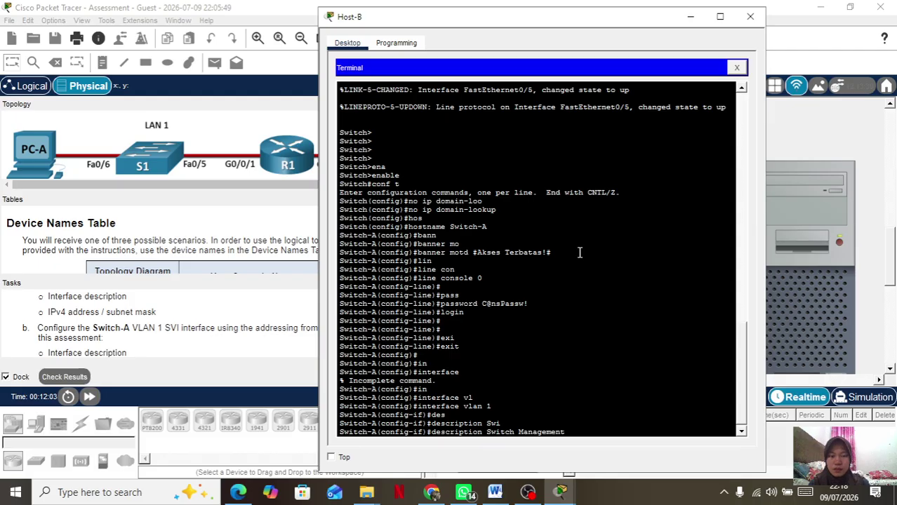
pyautogui.press('Return')
# Assign 209.165.201.2 255.255.255.224, run no shutdown, and exit to global configuration.
pyautogui.write('ip')
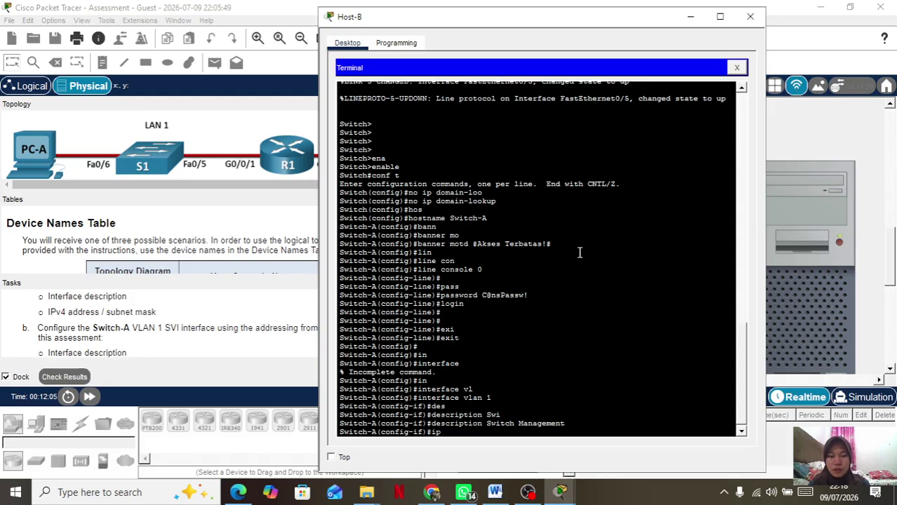
pyautogui.write(' add 209.')
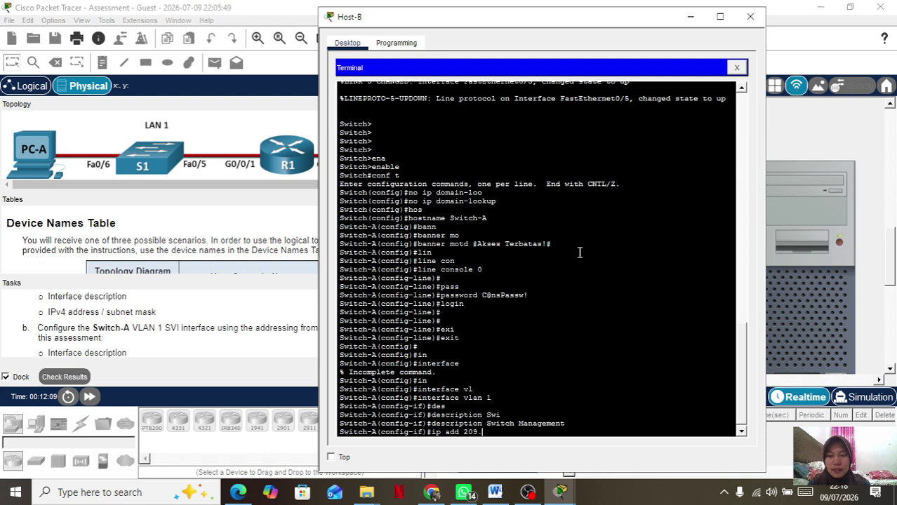
pyautogui.write('165.201.')
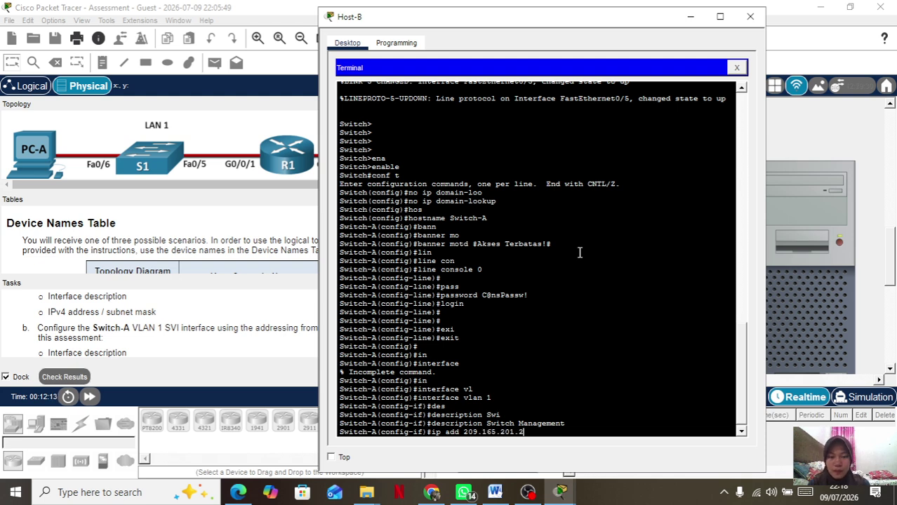
pyautogui.write('2 255')
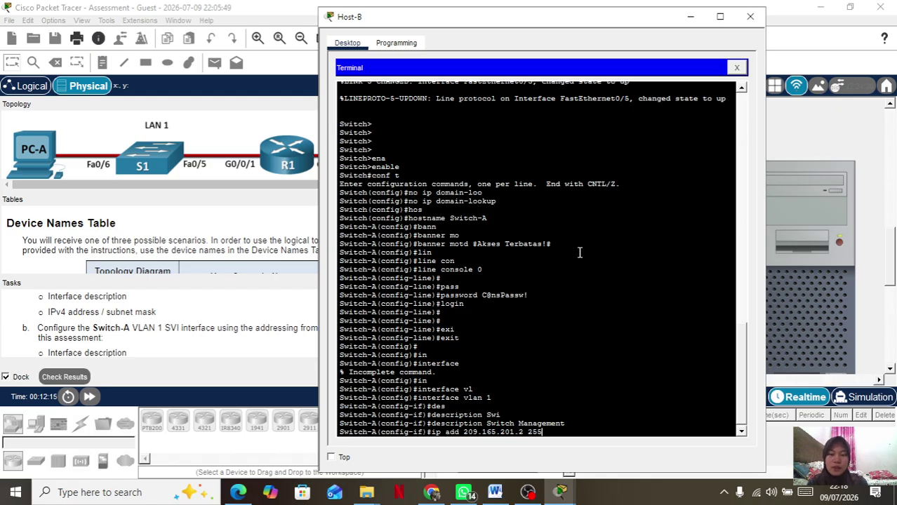
pyautogui.write('.255.255.224')
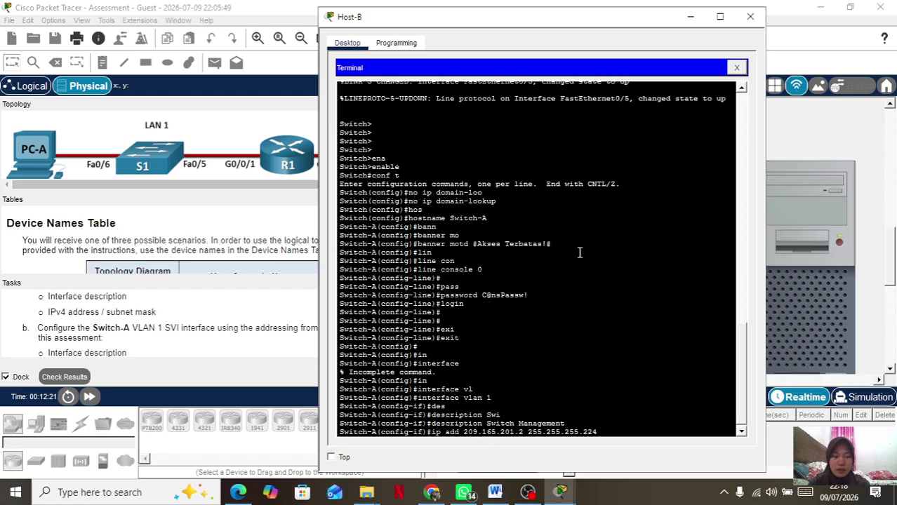
pyautogui.press('Return')
pyautogui.write('no sh')
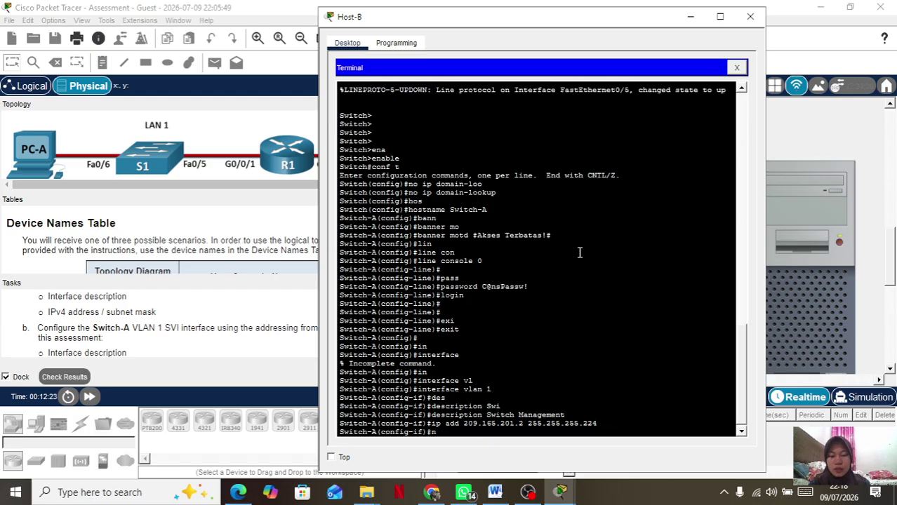
pyautogui.press('Return')
pyautogui.write('exi')
pyautogui.press('Tab')
pyautogui.press('Return')
pyautogui.press('Return')
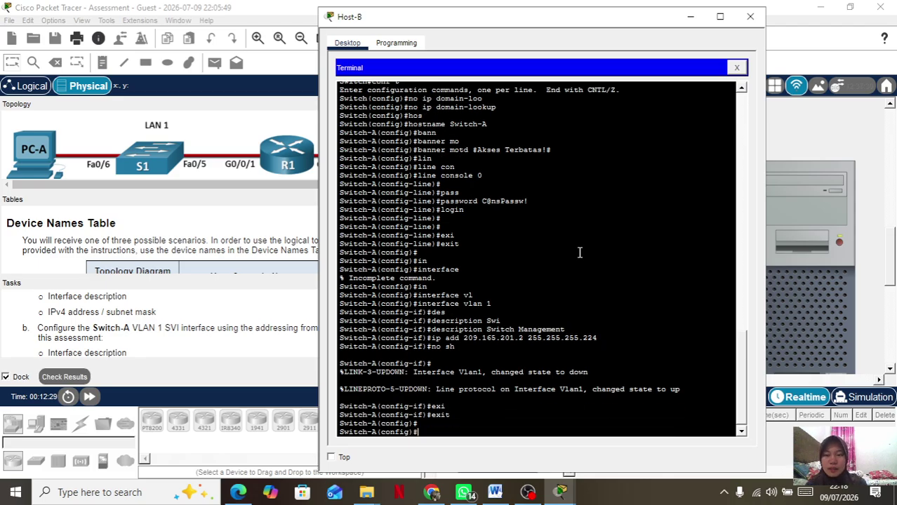
# Abandon a partial ip command and exit to privileged mode.
pyautogui.write('ip')
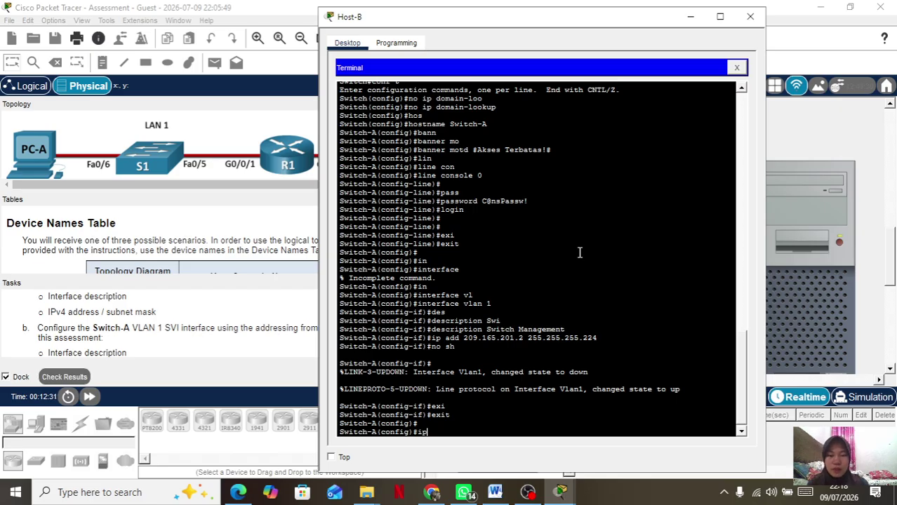
pyautogui.press('BackSpace')
pyautogui.write('ip')
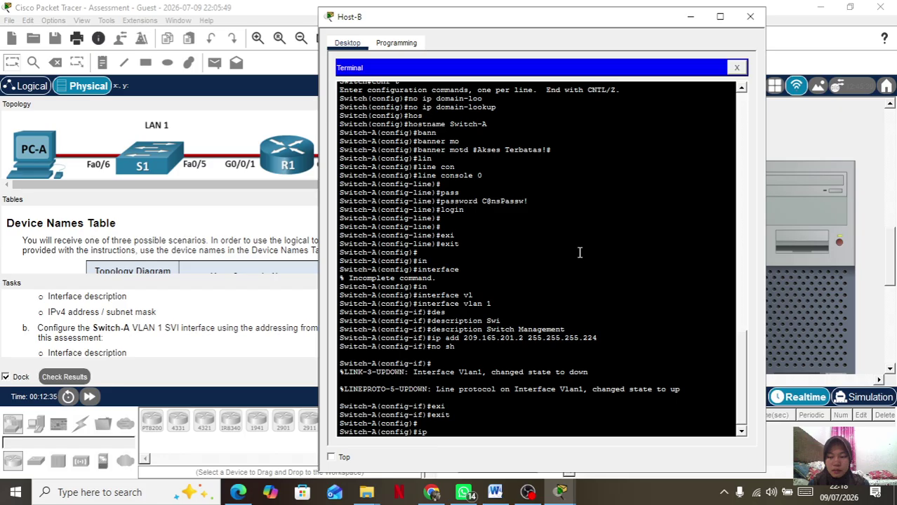
pyautogui.write(' d')
pyautogui.press('Tab')
pyautogui.press('BackSpace')
pyautogui.press('BackSpace')
pyautogui.press('BackSpace')
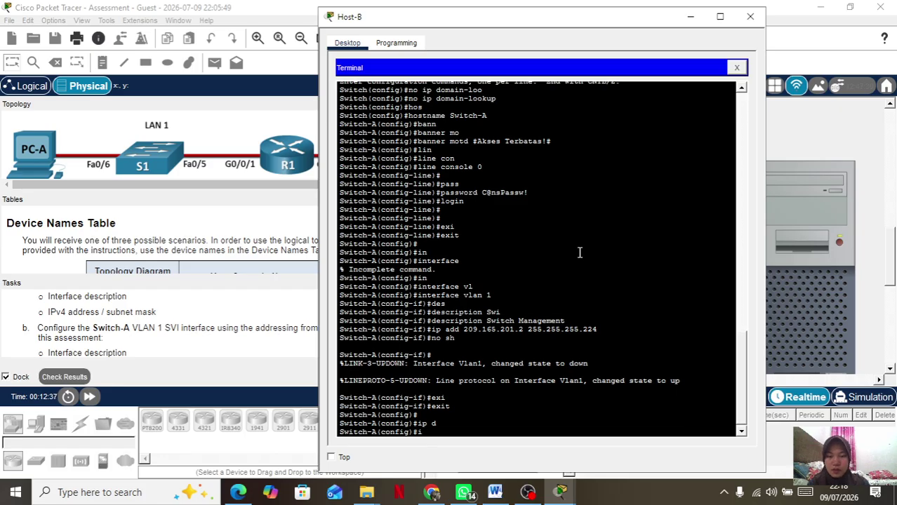
pyautogui.write('exi')
pyautogui.press('Tab')
pyautogui.press('Return')
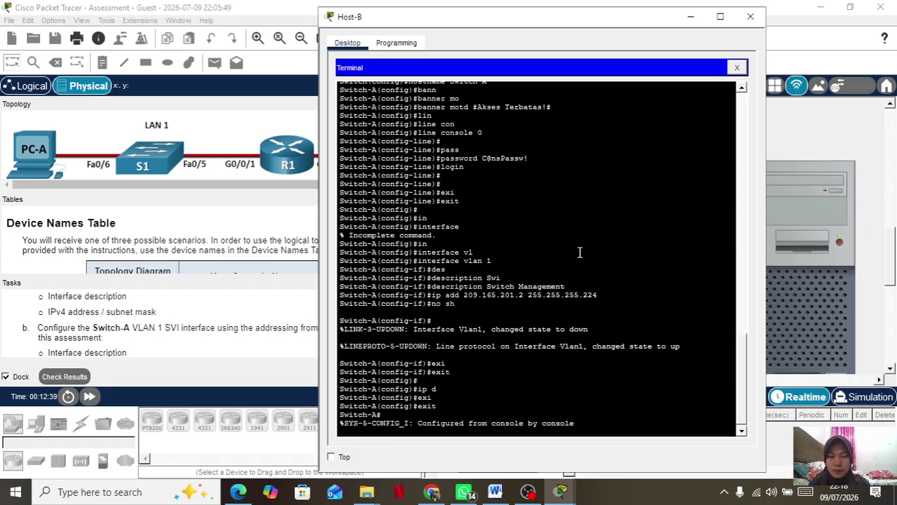
pyautogui.press('Return')
# After failed ip def attempts, re-enter conf t and type ip default-gateway 209.165.201.1.
pyautogui.write('e')
pyautogui.press('BackSpace')
pyautogui.write('i')
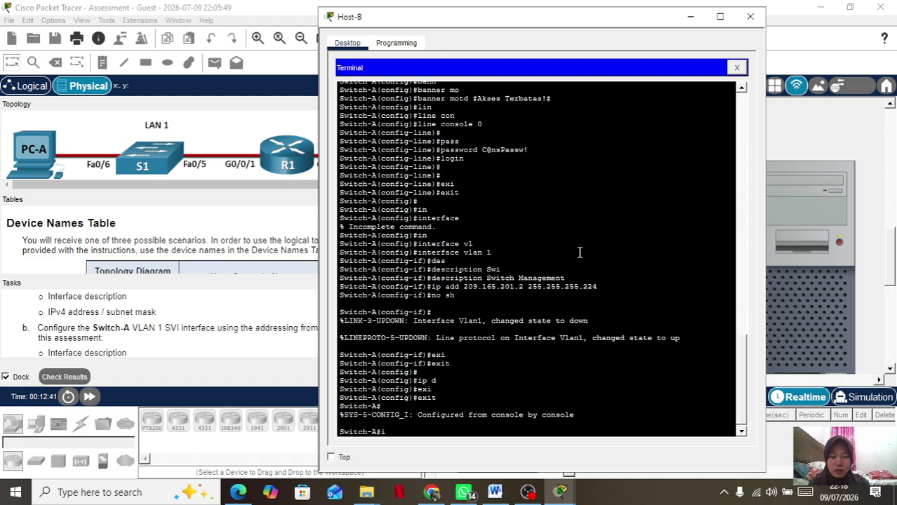
pyautogui.write('p def')
pyautogui.press('Tab')
pyautogui.press('BackSpace')
pyautogui.press('BackSpace')
pyautogui.press('BackSpace')
pyautogui.press('BackSpace')
pyautogui.press('BackSpace')
pyautogui.press('BackSpace')
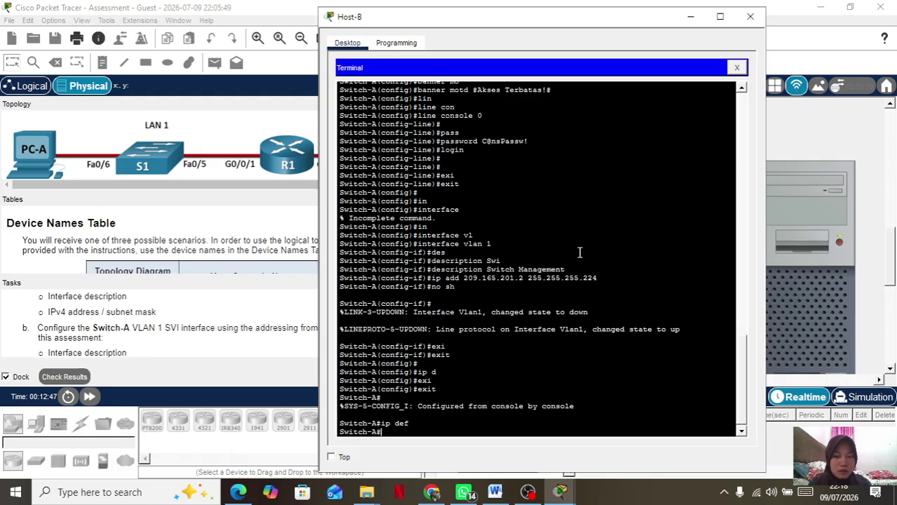
pyautogui.write('ip')
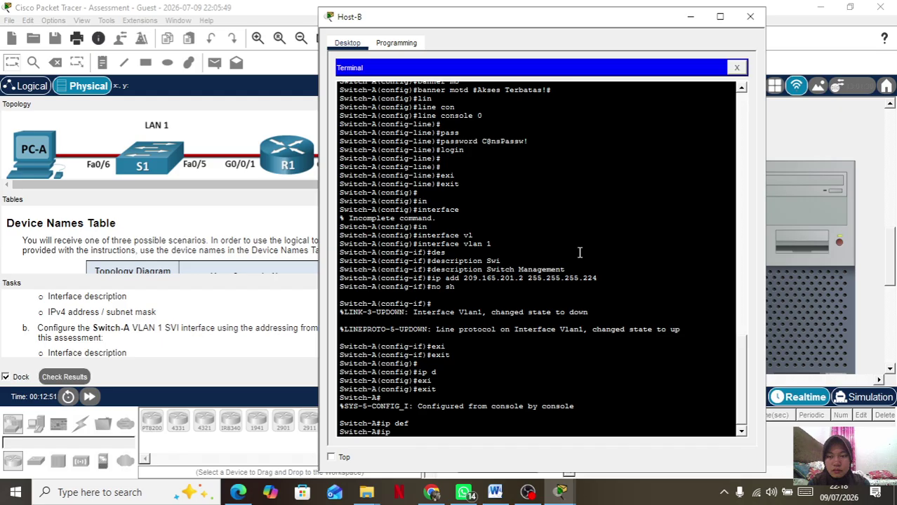
pyautogui.write(' def')
pyautogui.press('Tab')
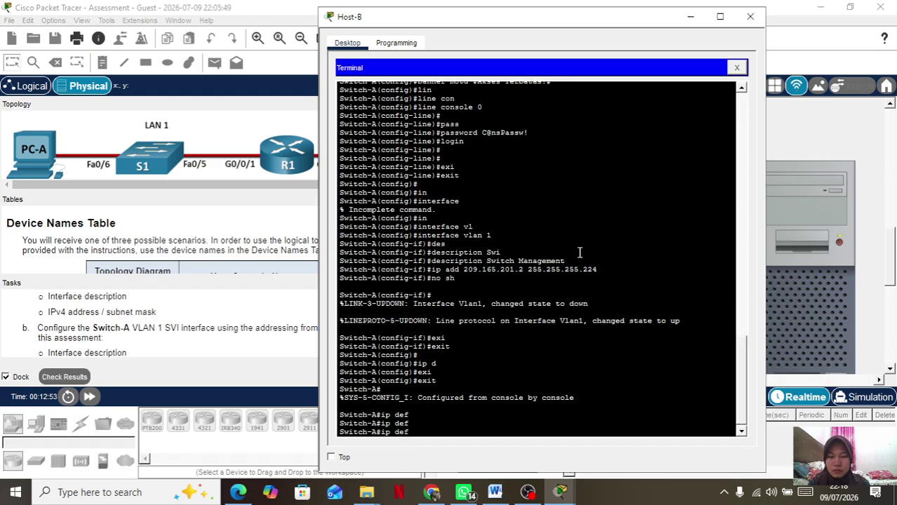
pyautogui.press('BackSpace')
pyautogui.press('BackSpace')
pyautogui.press('BackSpace')
pyautogui.press('BackSpace')
pyautogui.press('BackSpace')
pyautogui.press('BackSpace')
pyautogui.write('conf ')
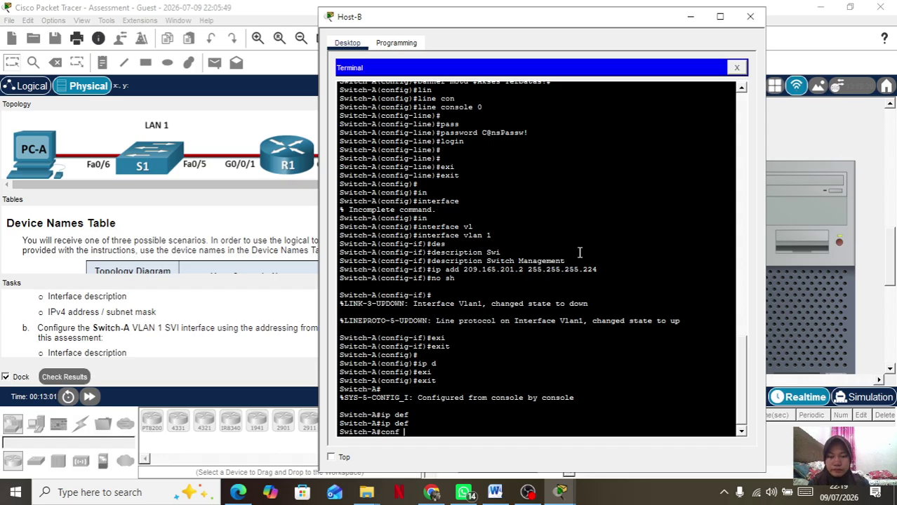
pyautogui.write('t')
pyautogui.press('Return')
pyautogui.write('ip def')
pyautogui.press('Tab')
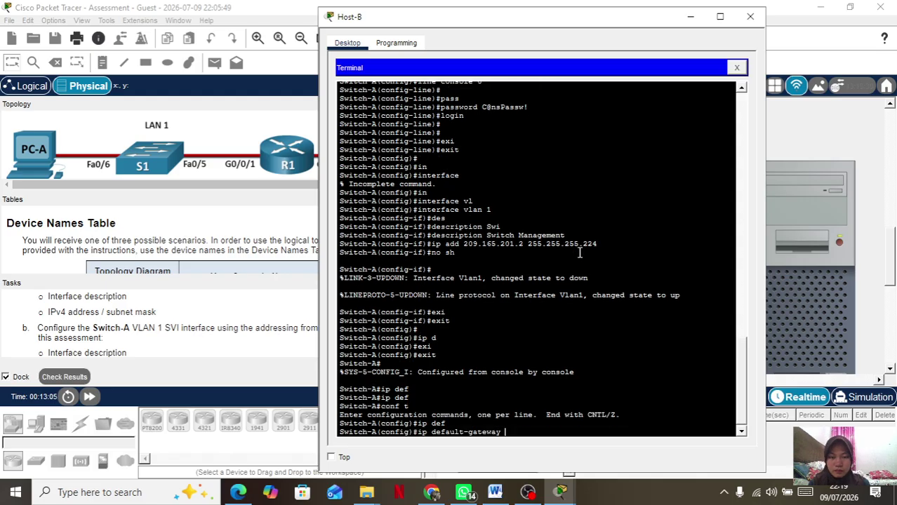
pyautogui.write('209.16')
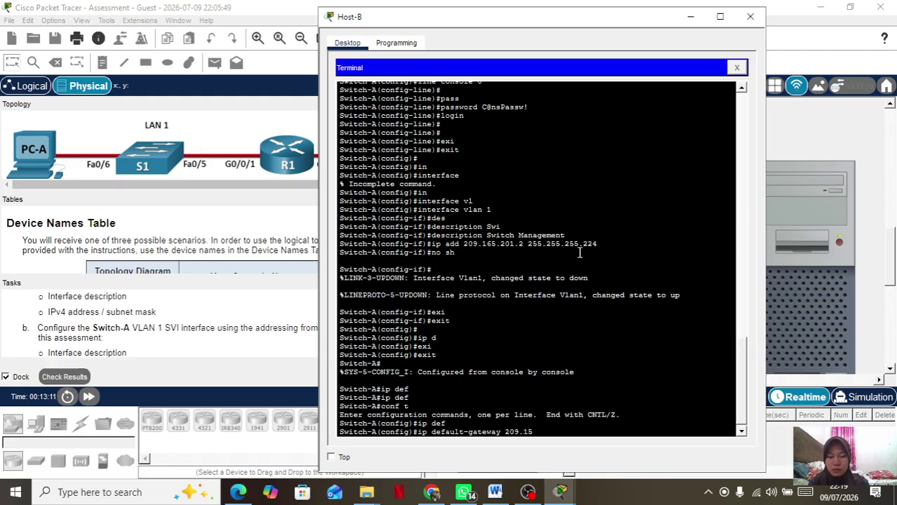
pyautogui.write('5.201.1')
# Apply the default gateway 209.165.201.1.
pyautogui.press('Return')
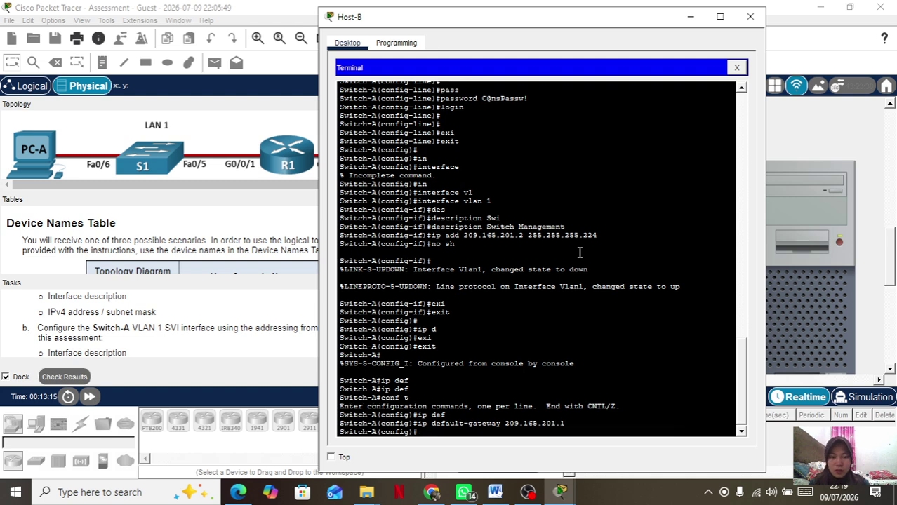
pyautogui.press('Return')
pyautogui.press('Return')
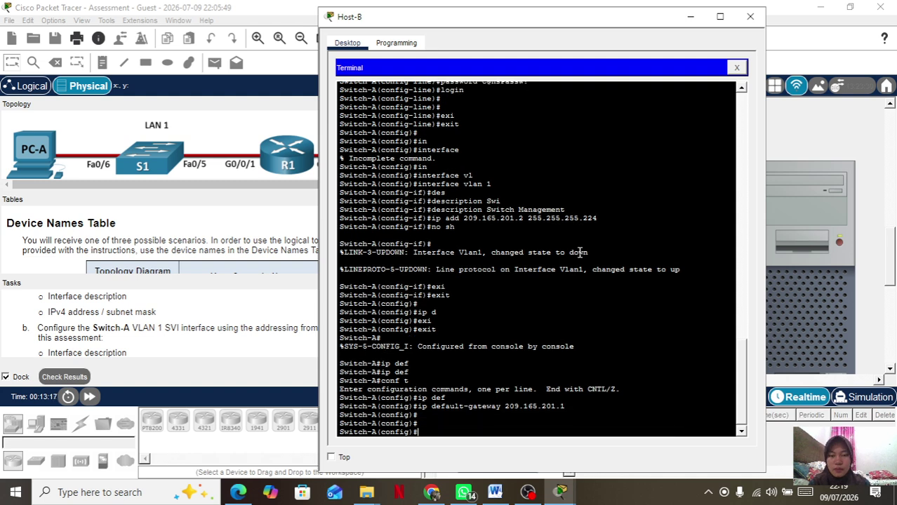
pyautogui.press('Return')
# Set the enable secret password.
pyautogui.write('ena')
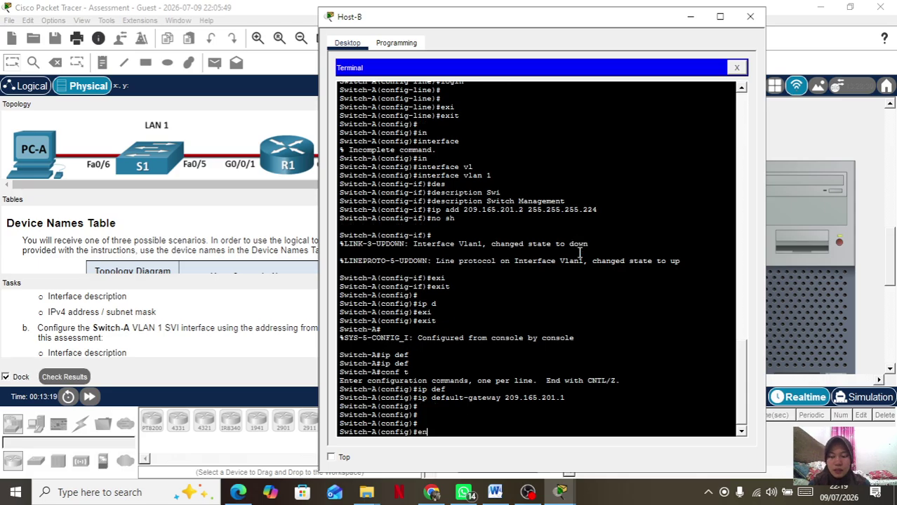
pyautogui.press('Tab')
pyautogui.write('se')
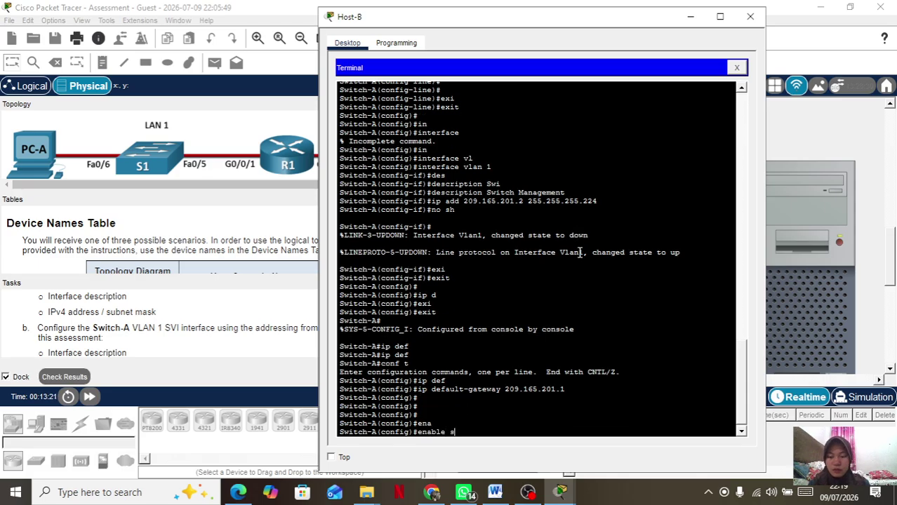
pyautogui.press('Tab')
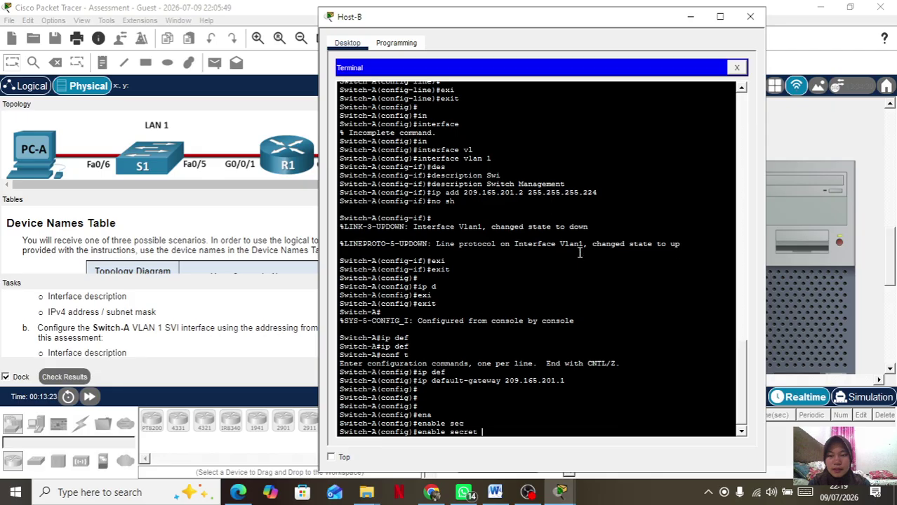
pyautogui.write('Do')
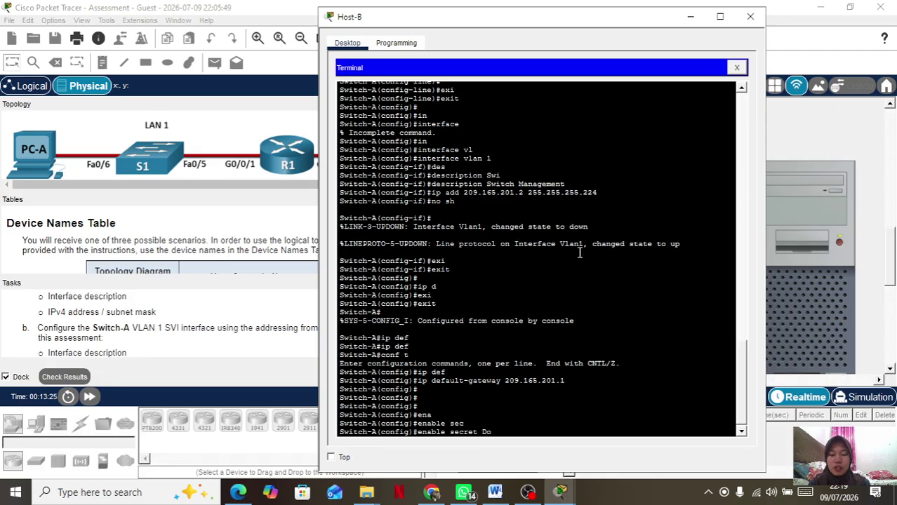
pyautogui.write('ntTe')
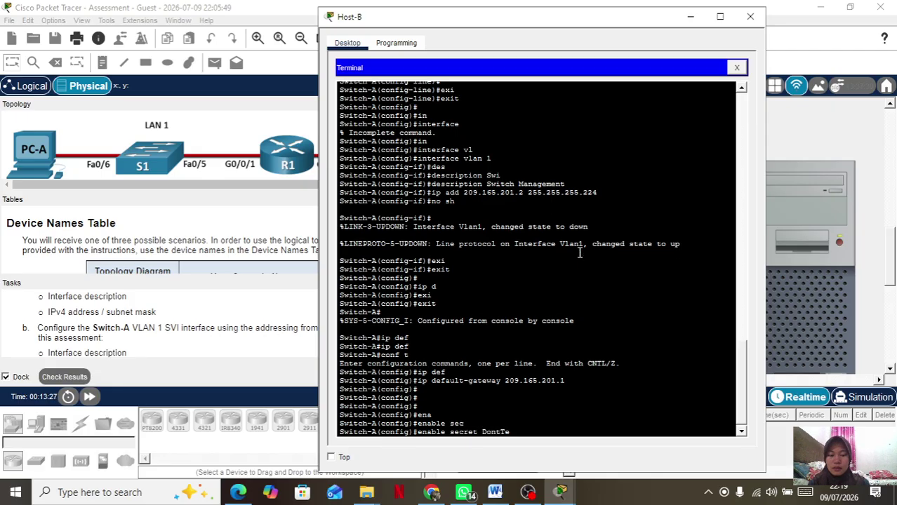
pyautogui.write('llAny')
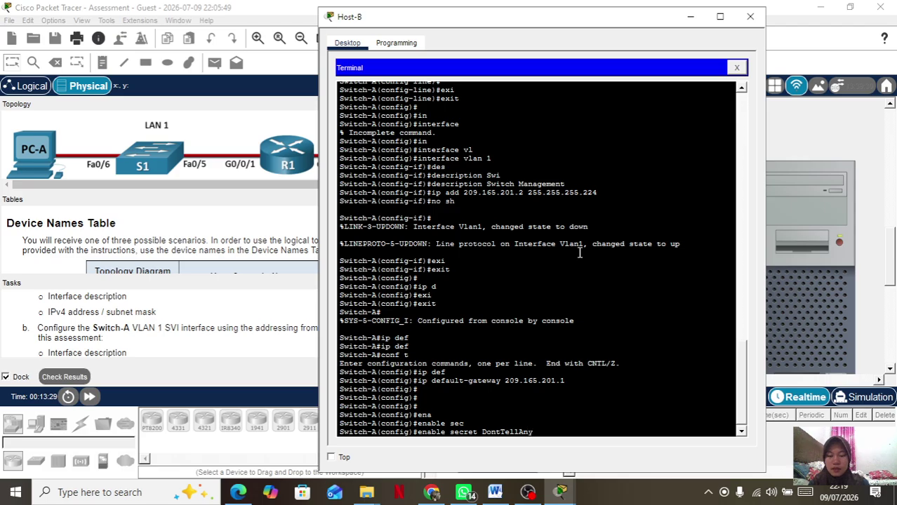
pyautogui.write('one')
pyautogui.press('Return')
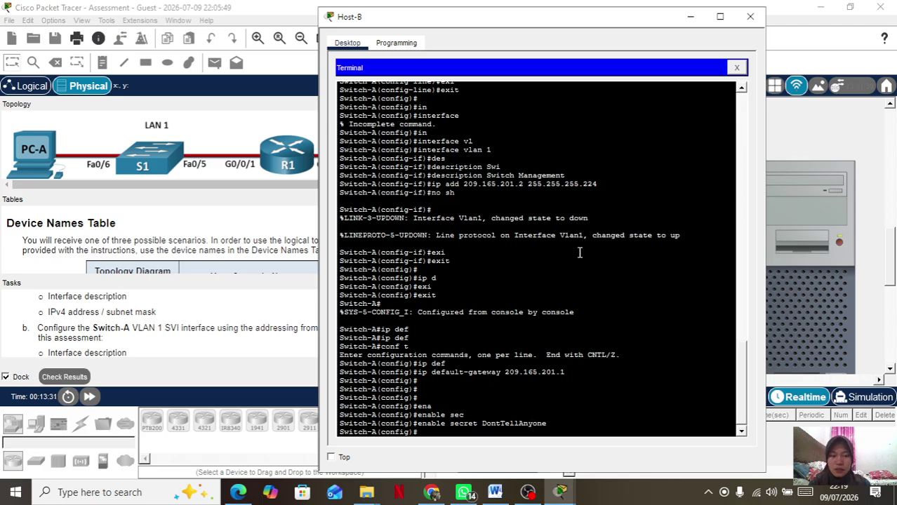
# Turn on service password-encryption and type ip domain-name setsec.com.
pyautogui.write('serv')
pyautogui.press('Tab')
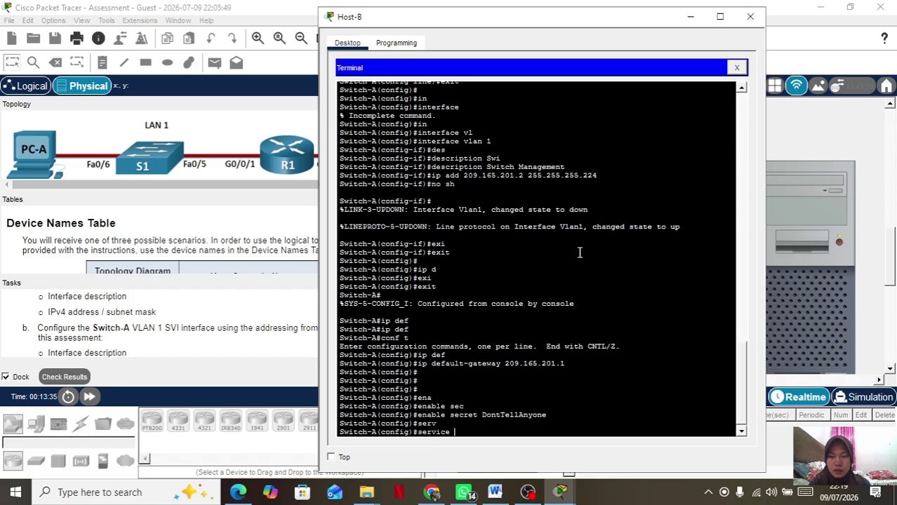
pyautogui.write('pass')
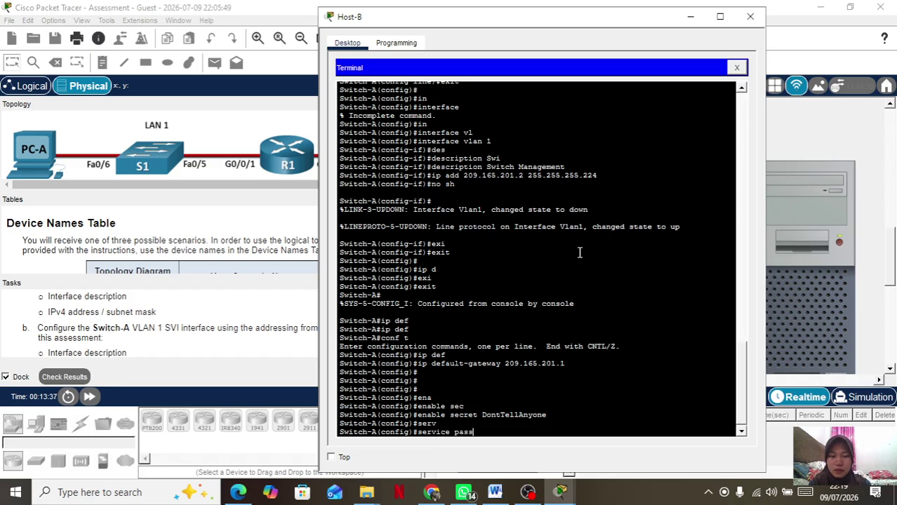
pyautogui.press('Tab')
pyautogui.press('Return')
pyautogui.write('ip ad')
pyautogui.press('BackSpace')
pyautogui.press('BackSpace')
pyautogui.write('domain')
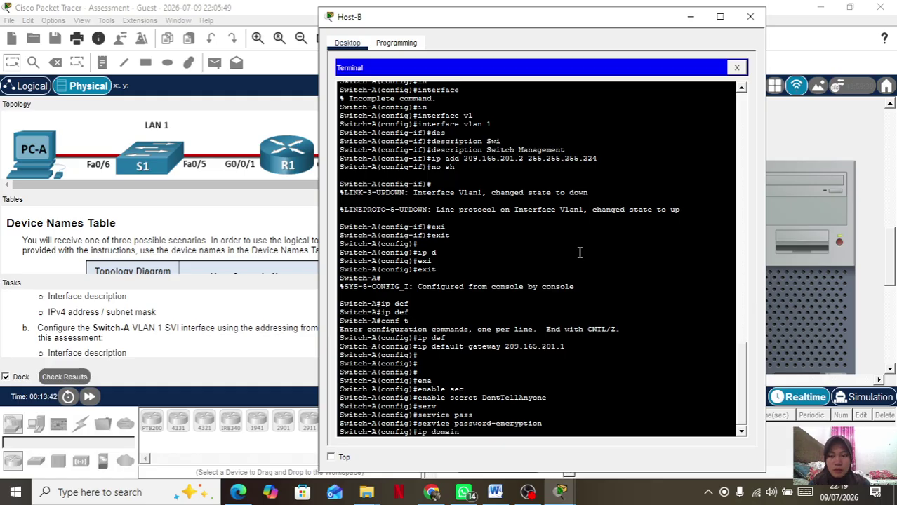
pyautogui.write('-name setsec')
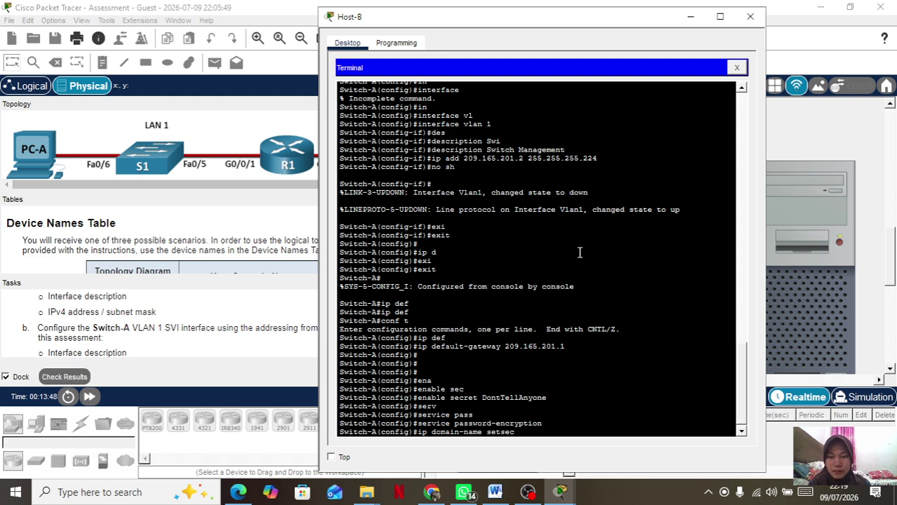
pyautogui.write('.com')
# Apply the setsec.com domain name and create local user netadmin with a secret password.
pyautogui.press('Return')
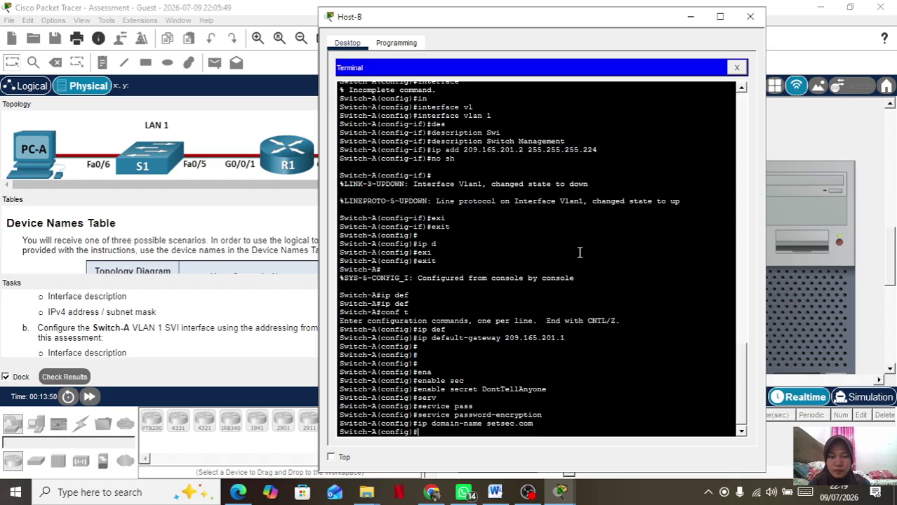
pyautogui.write('use')
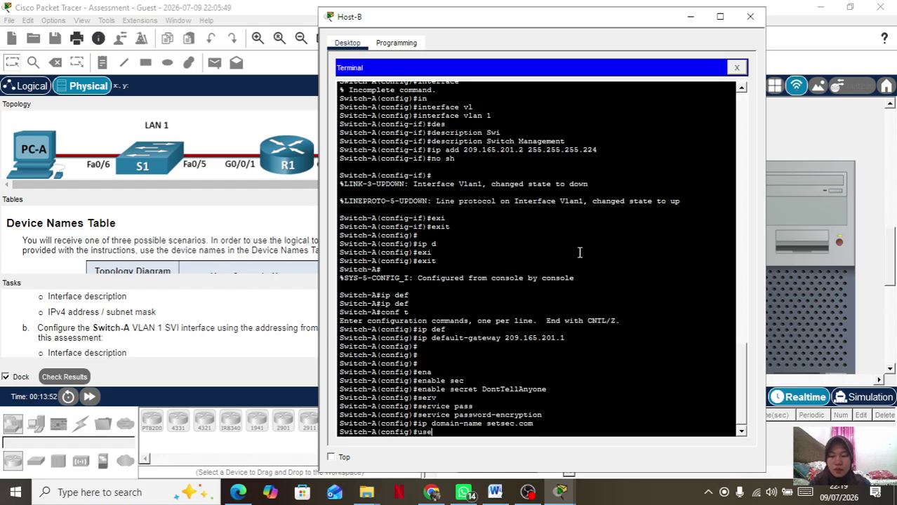
pyautogui.press('Tab')
pyautogui.write('ne')
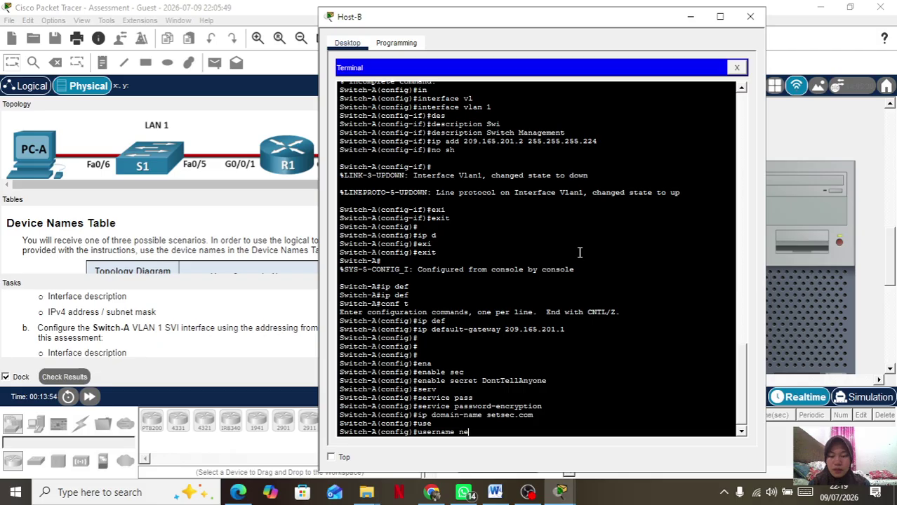
pyautogui.write('tadmin sec')
pyautogui.press('Tab')
pyautogui.write('Ci')
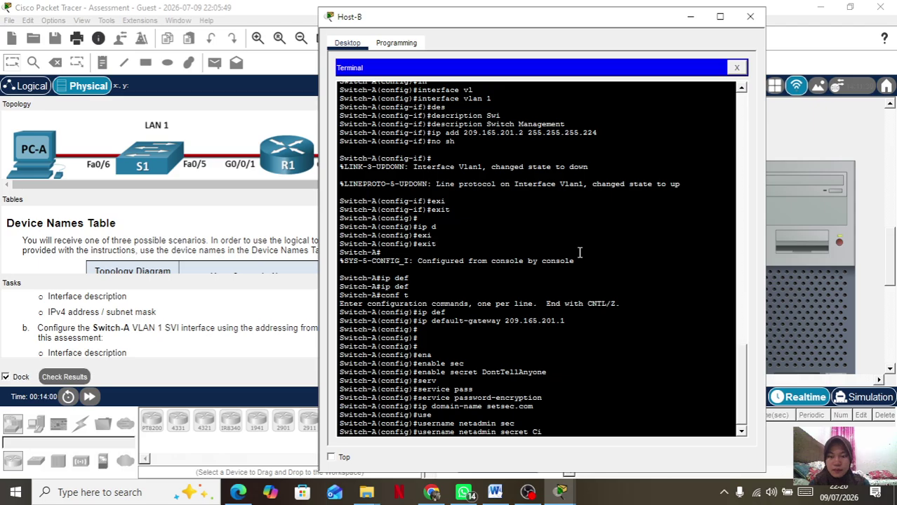
pyautogui.write('$co12345')
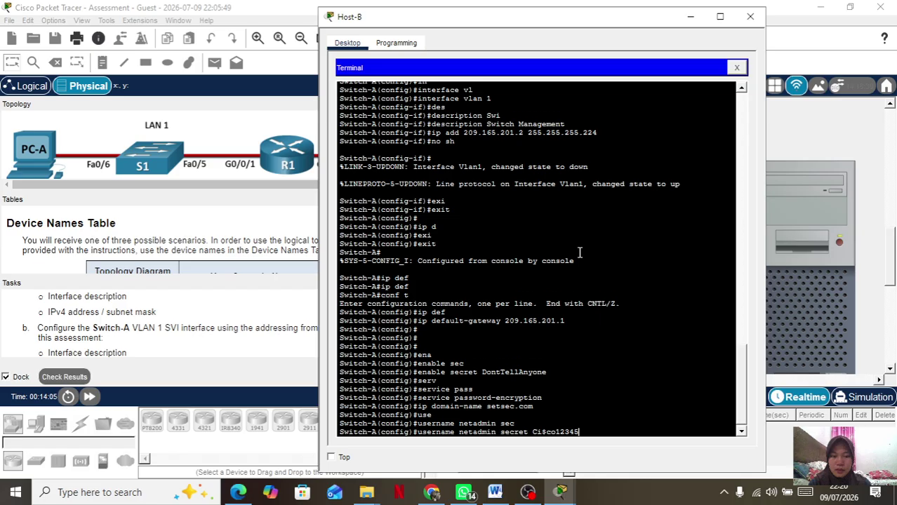
pyautogui.press('Return')
# Configure VTY lines 0 4 to use local login.
pyautogui.write('l')
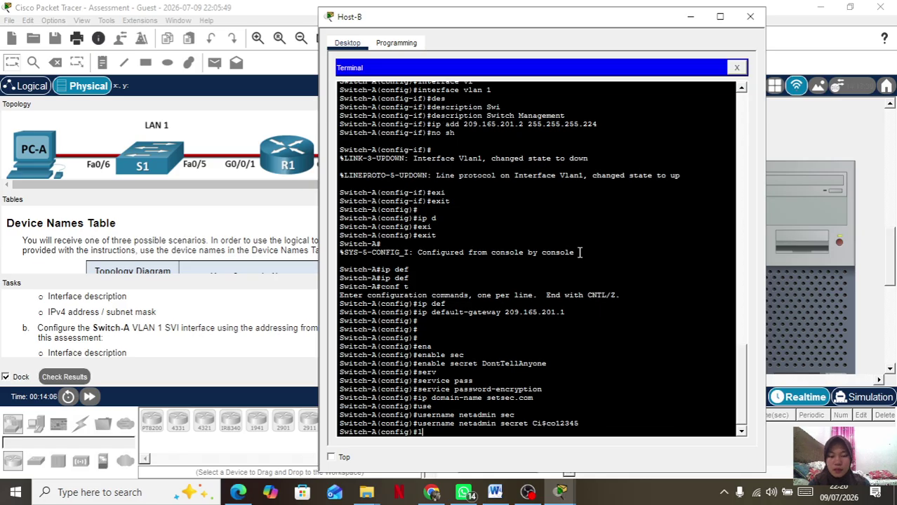
pyautogui.write('in')
pyautogui.press('Tab')
pyautogui.write('vt')
pyautogui.press('Tab')
pyautogui.write('0 ')
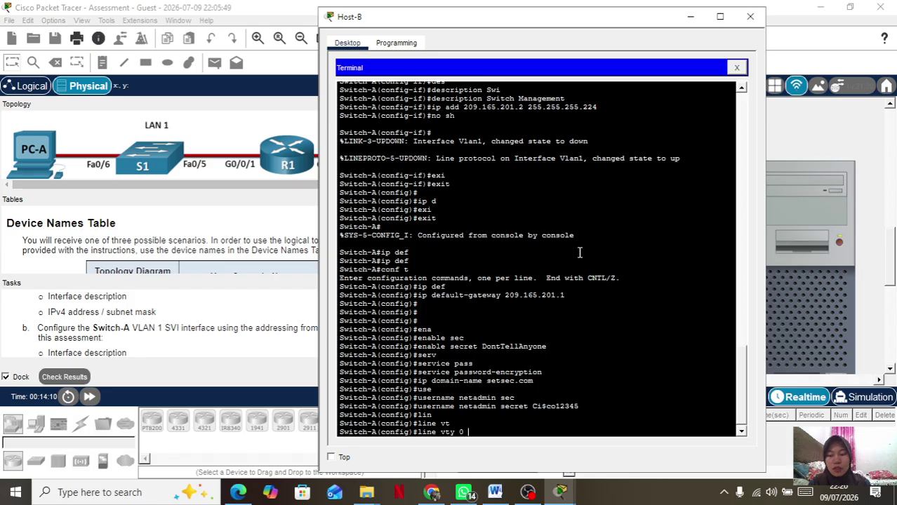
pyautogui.write('4')
pyautogui.press('Return')
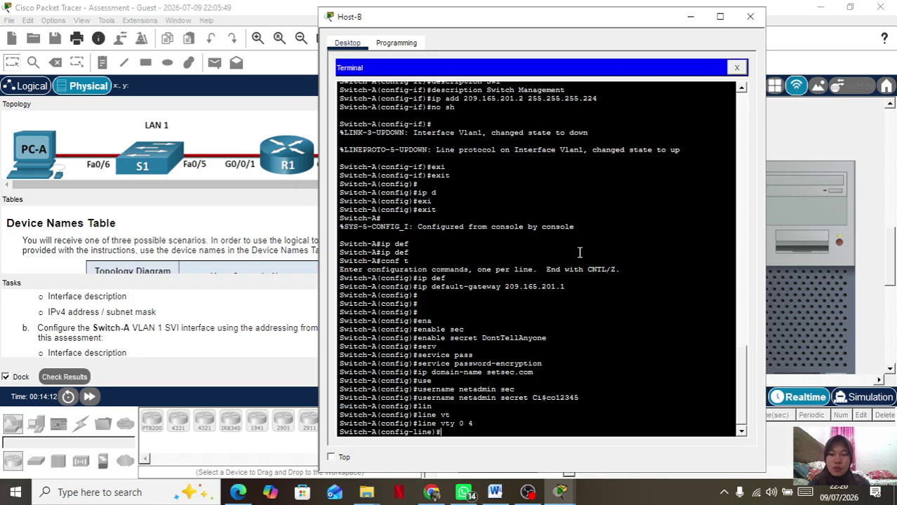
pyautogui.write('login l')
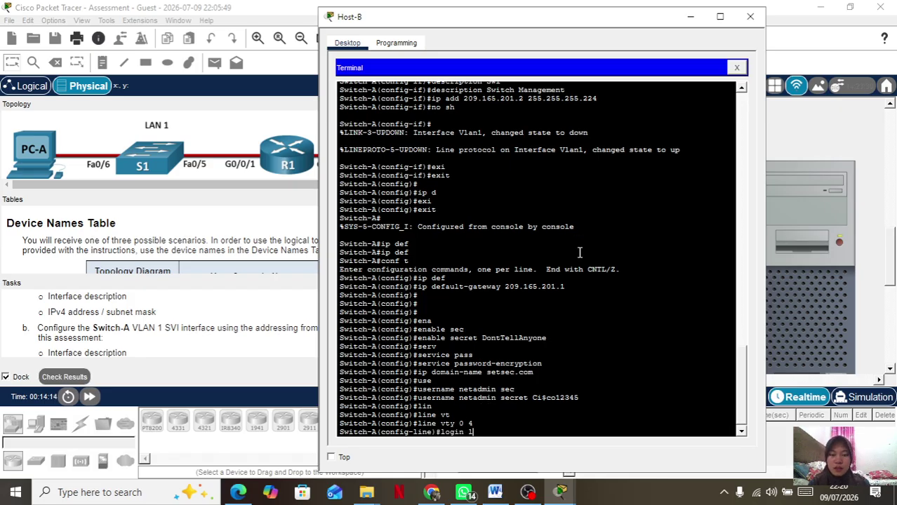
pyautogui.write('ocal')
pyautogui.press('Return')
pyautogui.press('Return')
# Restrict VTY input to SSH only with 'transport input ssh' and exit line configuration.
pyautogui.write('t')
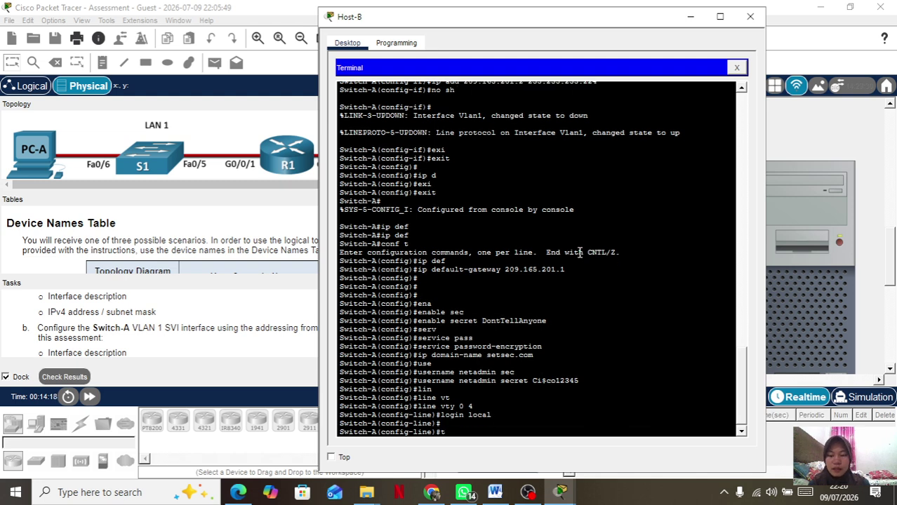
pyautogui.write('rans')
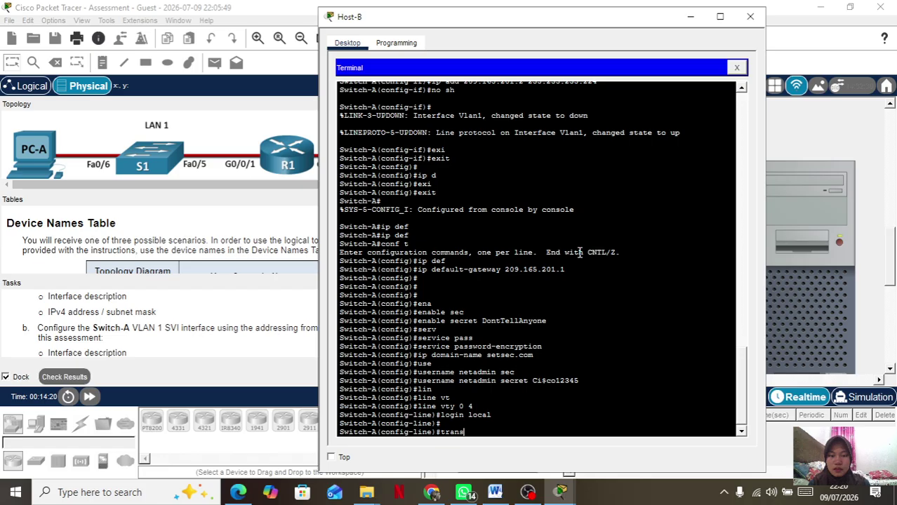
pyautogui.press('Tab')
pyautogui.write('in')
pyautogui.press('Tab')
pyautogui.write('ssh')
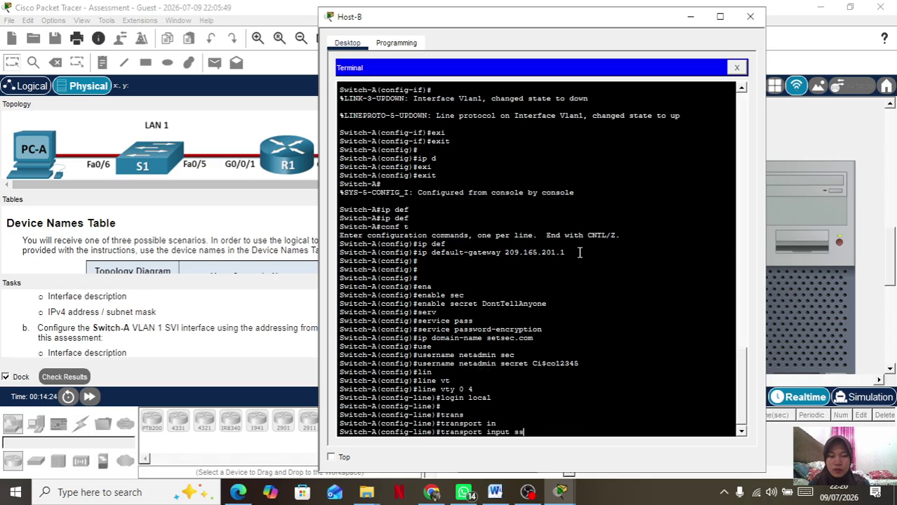
pyautogui.press('Return')
pyautogui.press('Return')
pyautogui.write('exi')
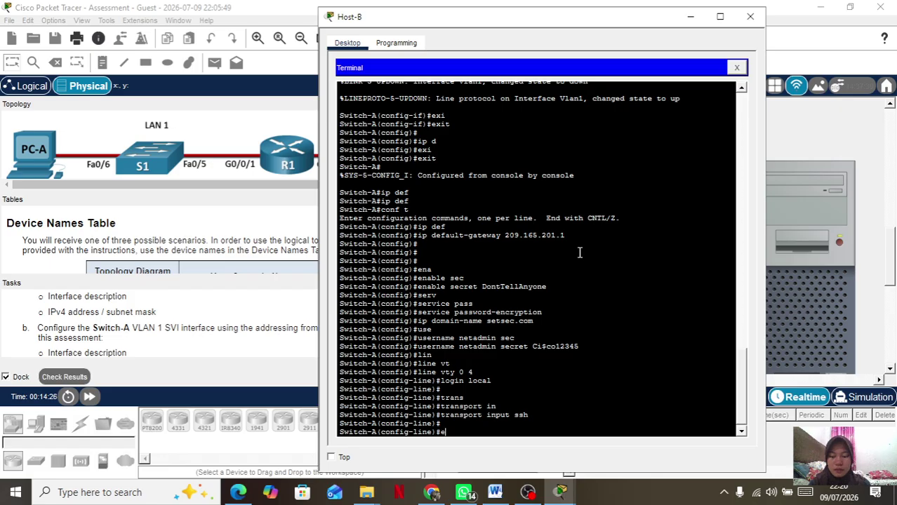
pyautogui.press('Tab')
pyautogui.press('Return')
pyautogui.press('Return')
pyautogui.press('Return')
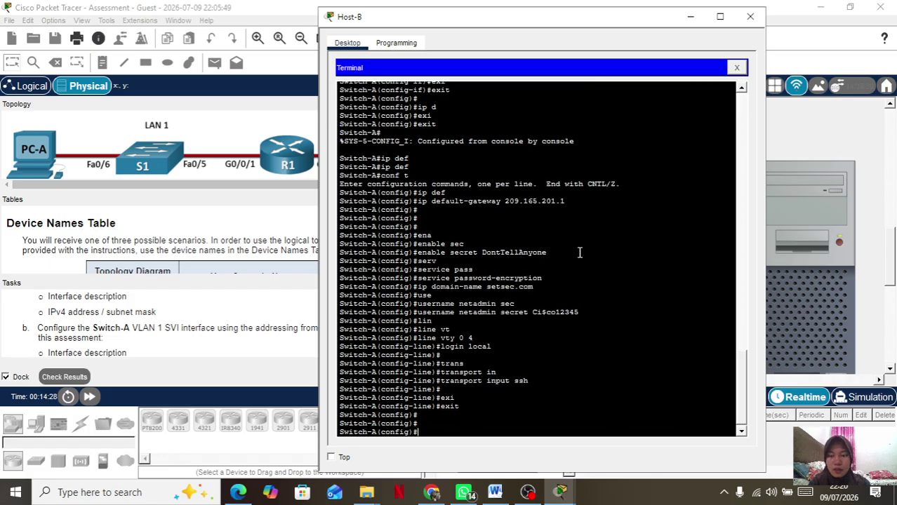
# Generate RSA keys with 'crypto key generate rsa' at the default 512 bits.
pyautogui.write('cr')
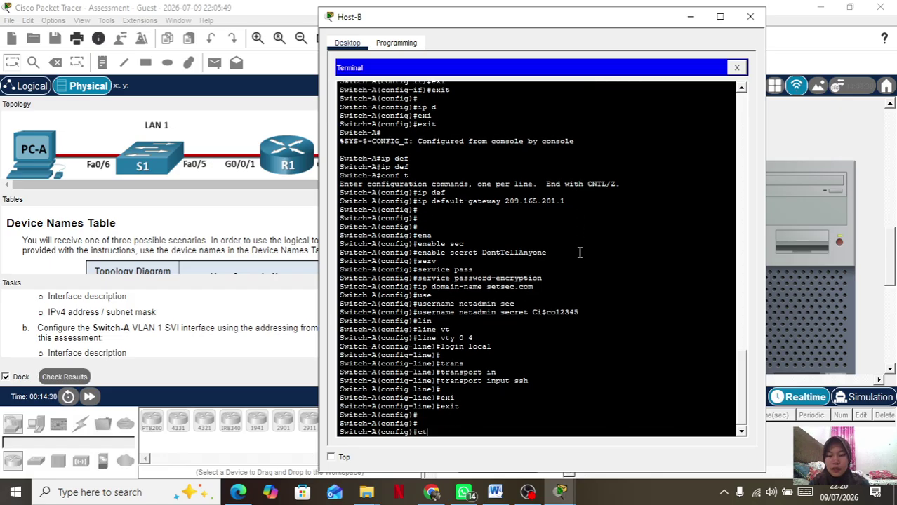
pyautogui.write('y')
pyautogui.press('Tab')
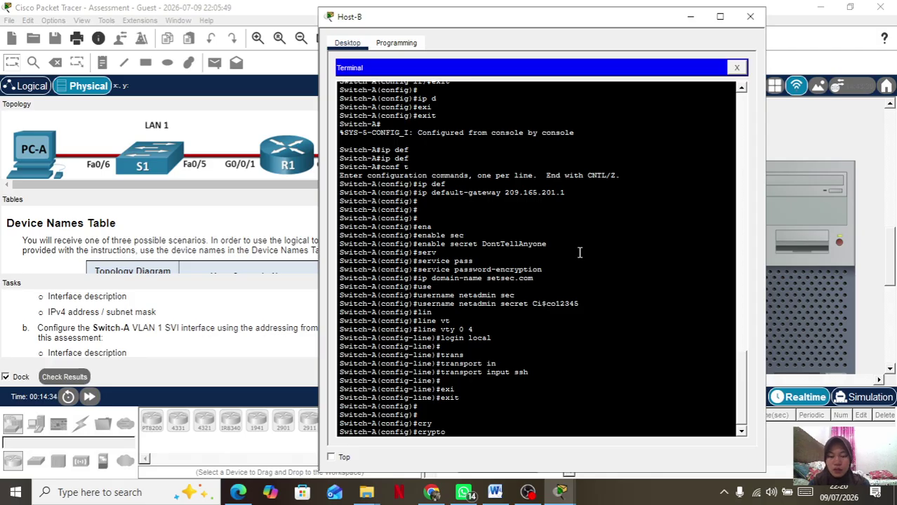
pyautogui.write('k')
pyautogui.press('Tab')
pyautogui.write('g')
pyautogui.press('Tab')
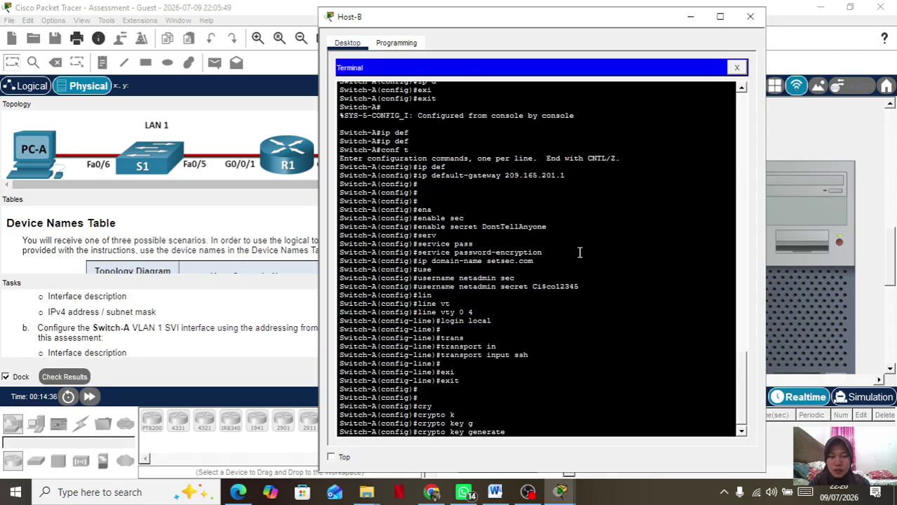
pyautogui.write('r')
pyautogui.press('Tab')
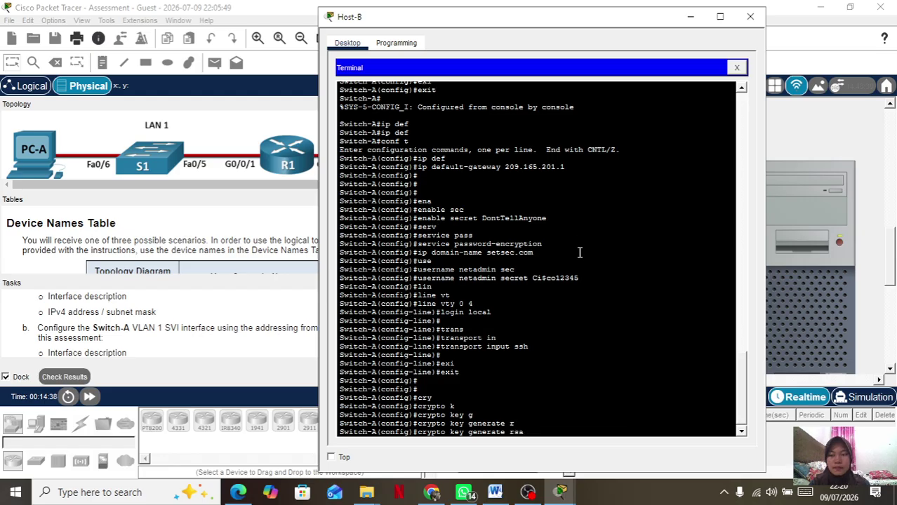
pyautogui.press('Return')
pyautogui.press('Return')
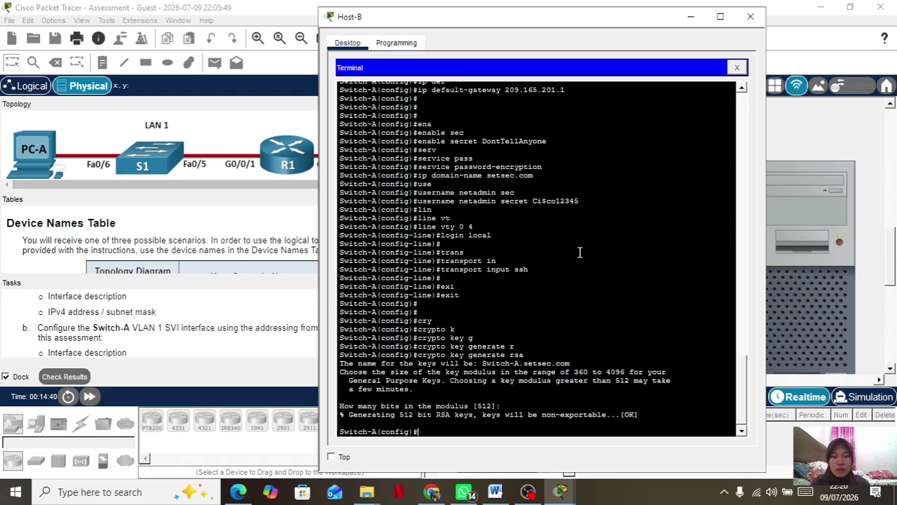
pyautogui.press('Return')
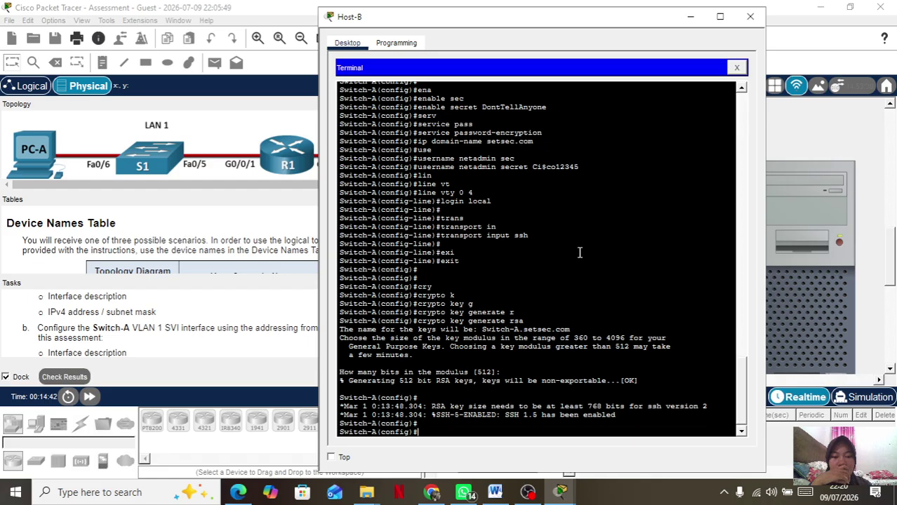
# Rerun RSA key generation, confirm replacing the keys, and use a 1024-bit modulus.
pyautogui.press('Up')
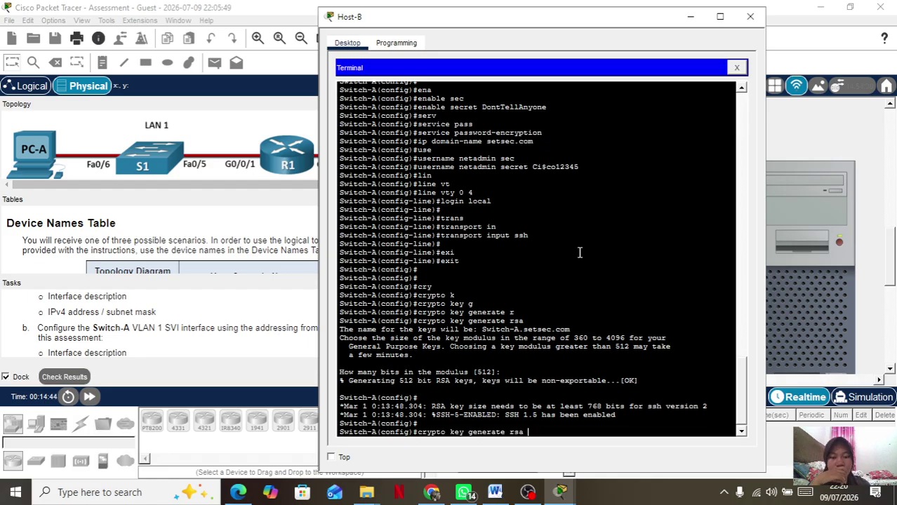
pyautogui.press('Return')
pyautogui.press('Return')
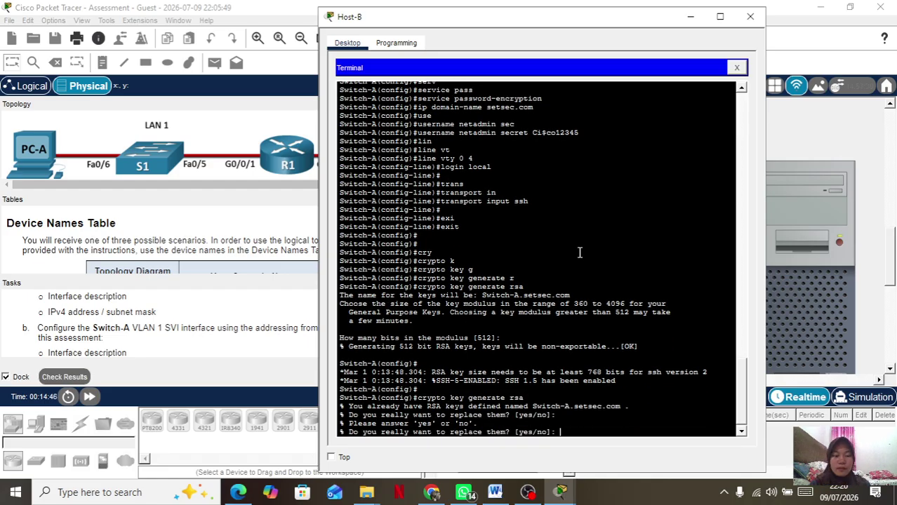
pyautogui.write('y')
pyautogui.press('Return')
pyautogui.write('102')
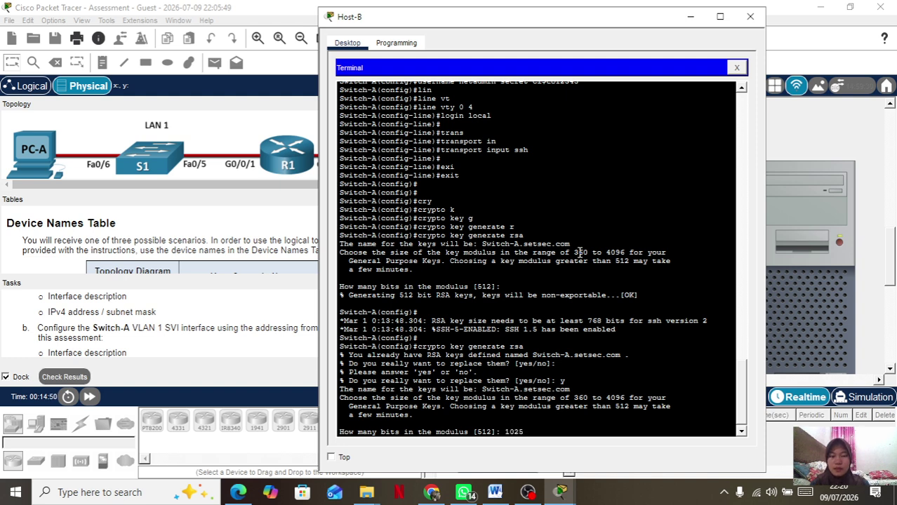
pyautogui.write('4')
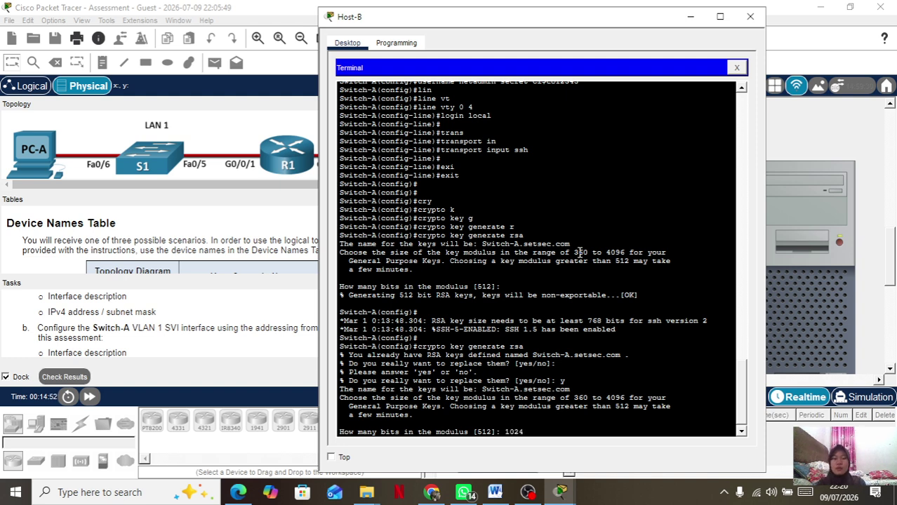
pyautogui.press('Return')
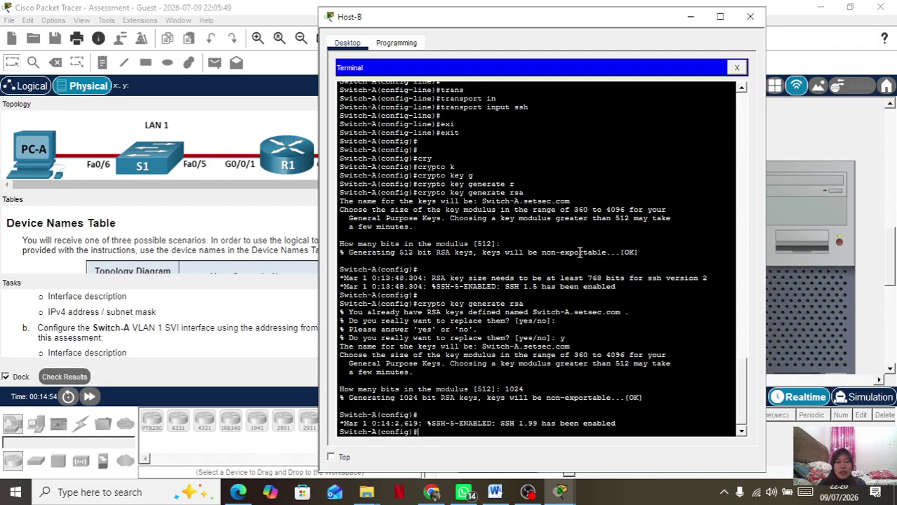
pyautogui.press('Return')
pyautogui.press('Return')
pyautogui.press('Return')
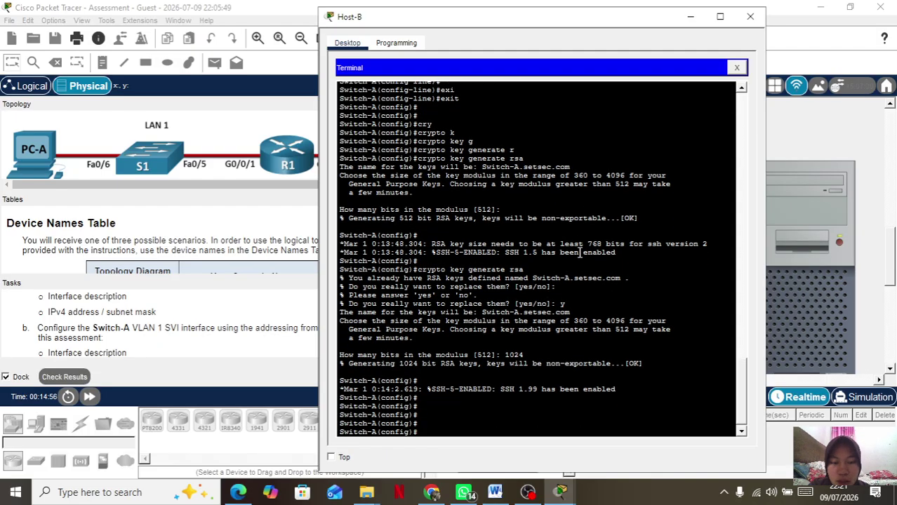
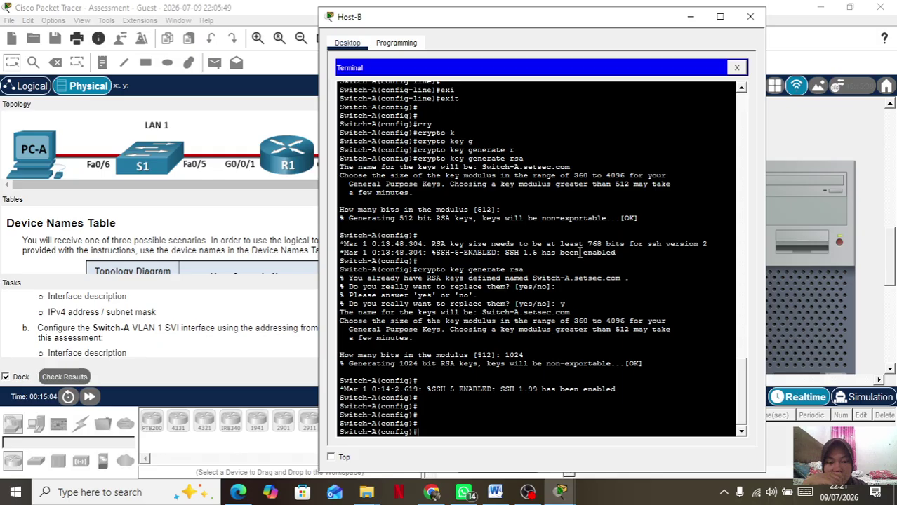
# Regenerate Switch-A's RSA keys at 1024 bits, replacing the existing keys.
pyautogui.press('Up')
pyautogui.press('Return')
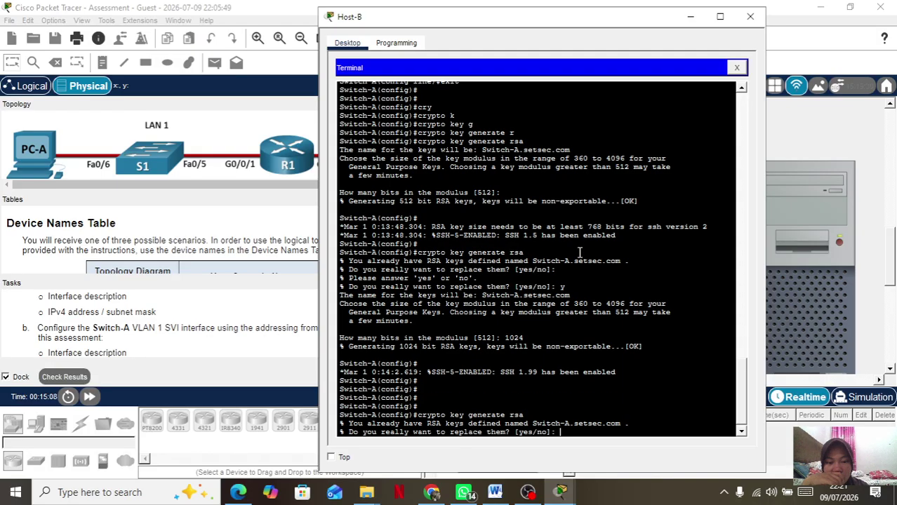
pyautogui.write('y')
pyautogui.press('Return')
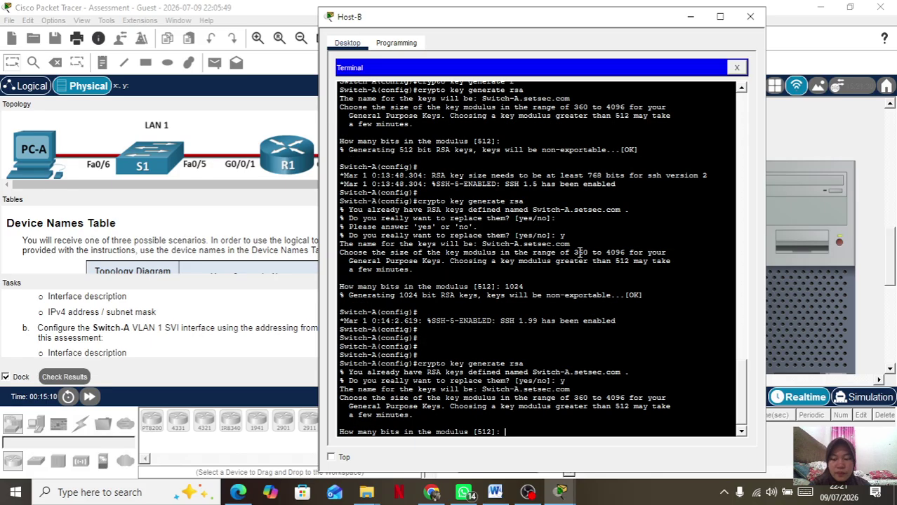
pyautogui.write('1024')
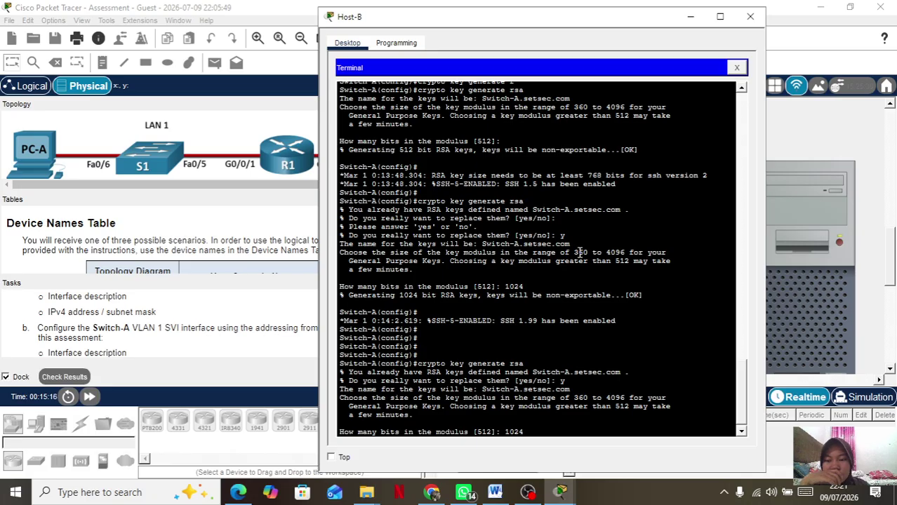
pyautogui.press('Return')
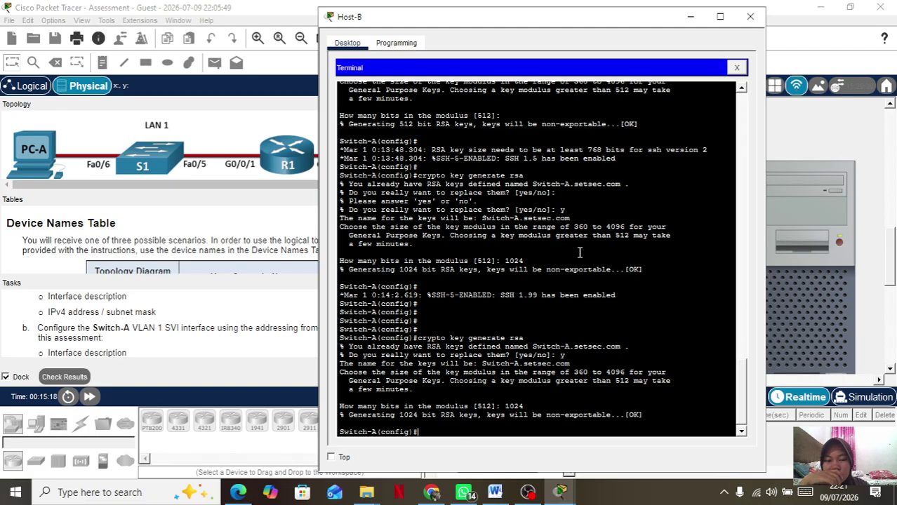
pyautogui.press('Return')
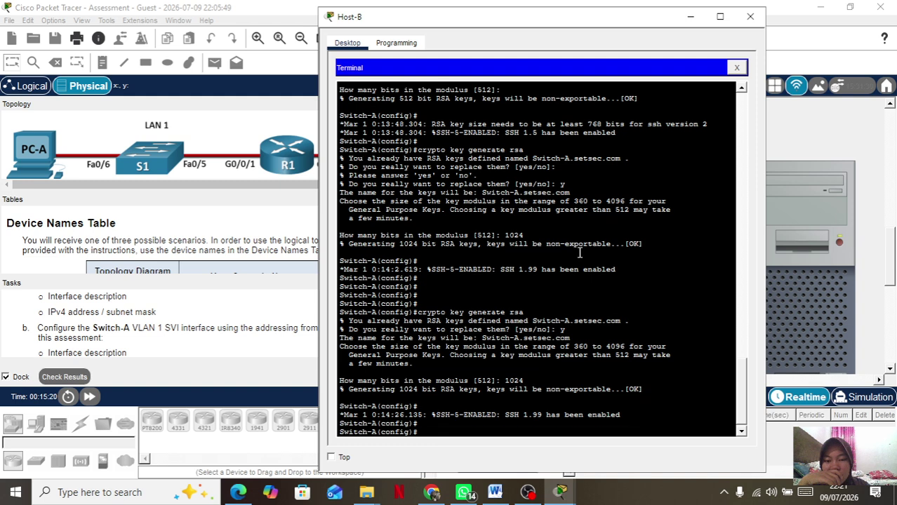
pyautogui.press('Return')
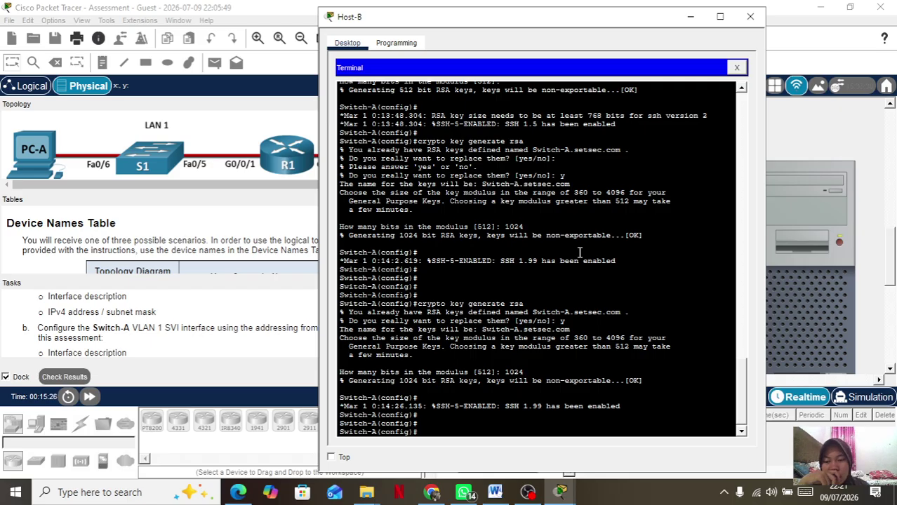
# Shut down Switch-A ports Fa0/1–4 and Fa0/7–24 as one interface range.
pyautogui.write('interface')
pyautogui.press('Tab')
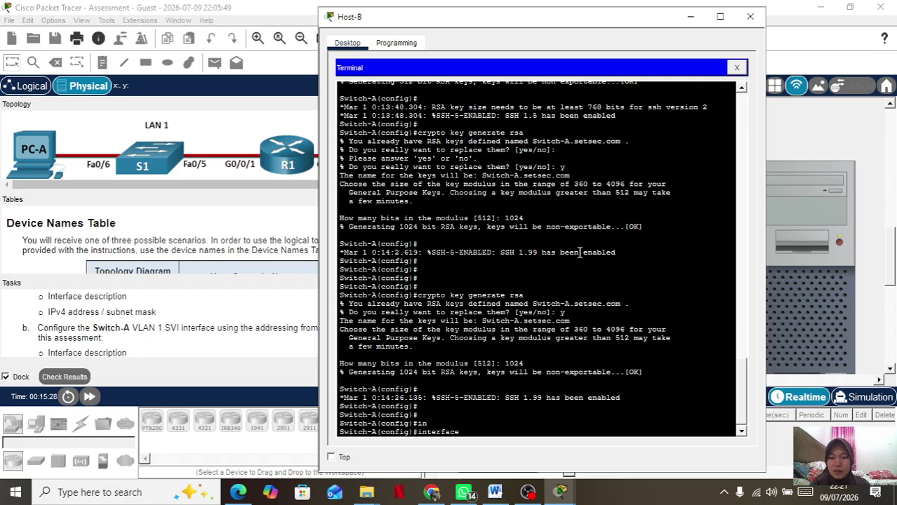
pyautogui.write('range')
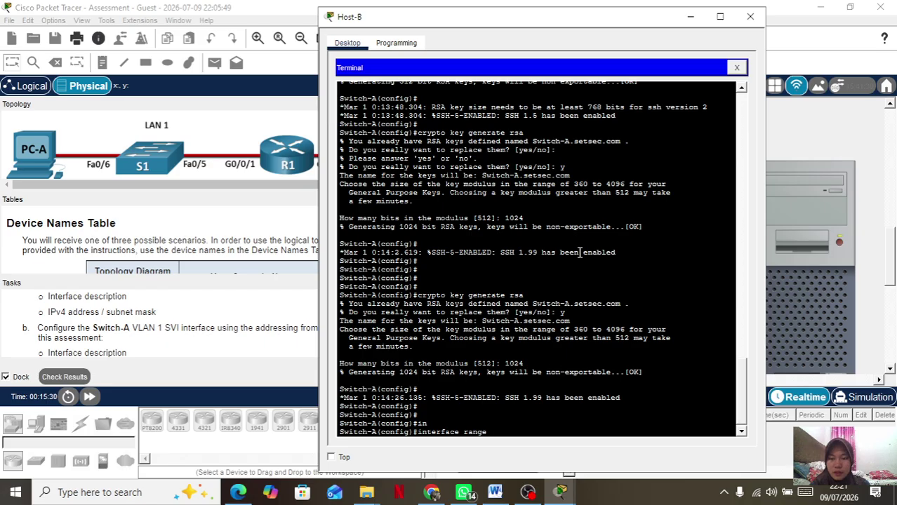
pyautogui.write(' f0/1 - 4m')
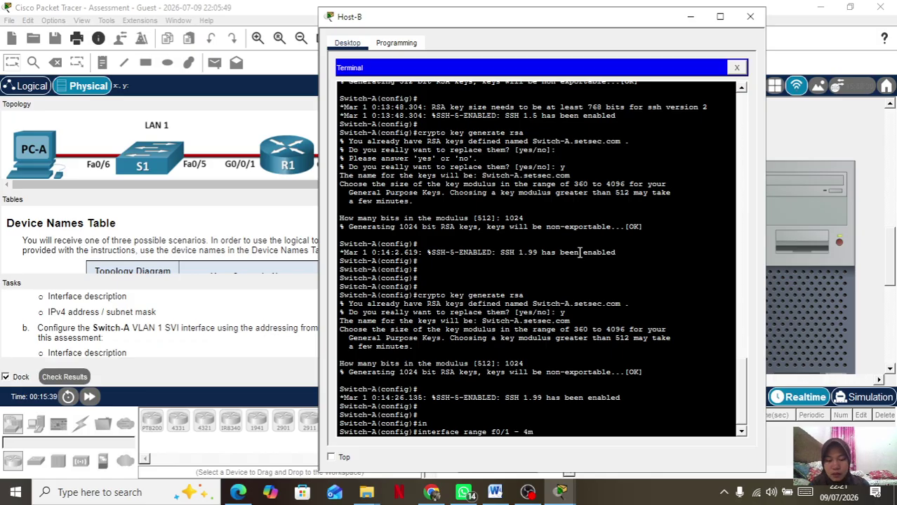
pyautogui.press('BackSpace')
pyautogui.write(', f')
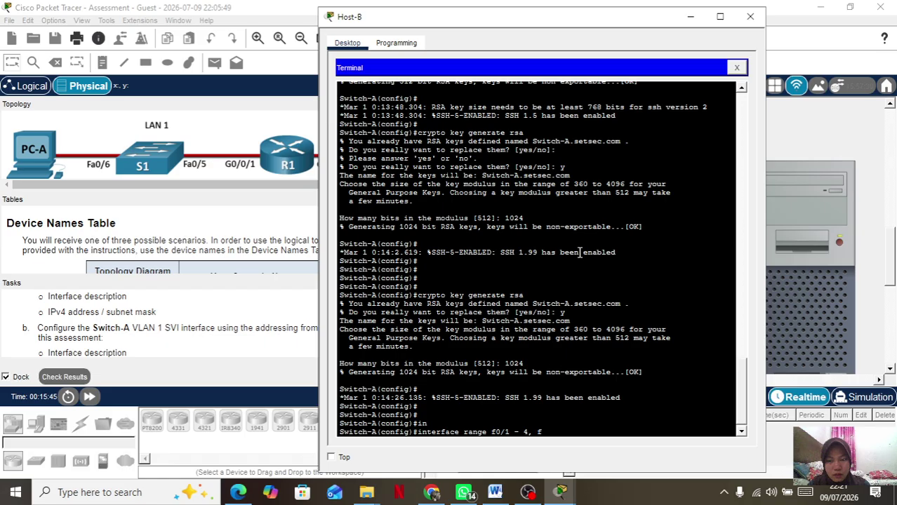
pyautogui.write('0/')
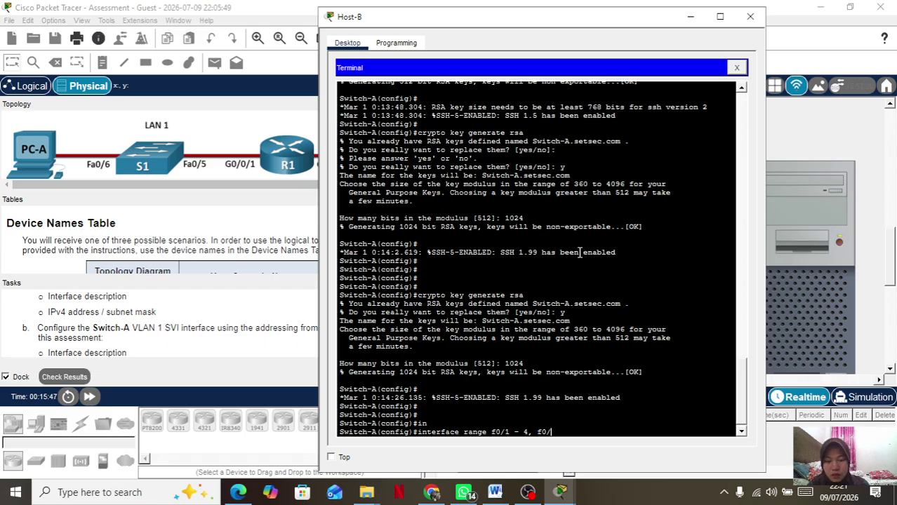
pyautogui.write('7 - 24')
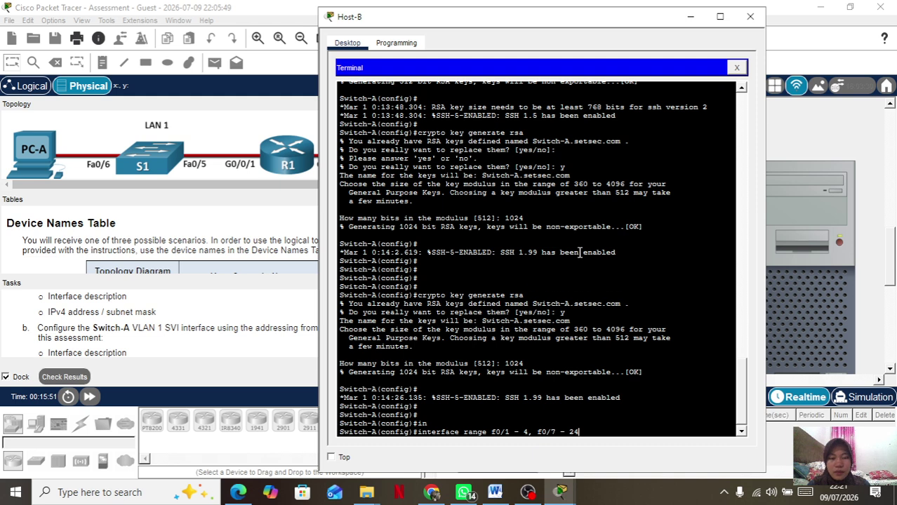
pyautogui.press('Return')
pyautogui.write('sh')
pyautogui.press('Tab')
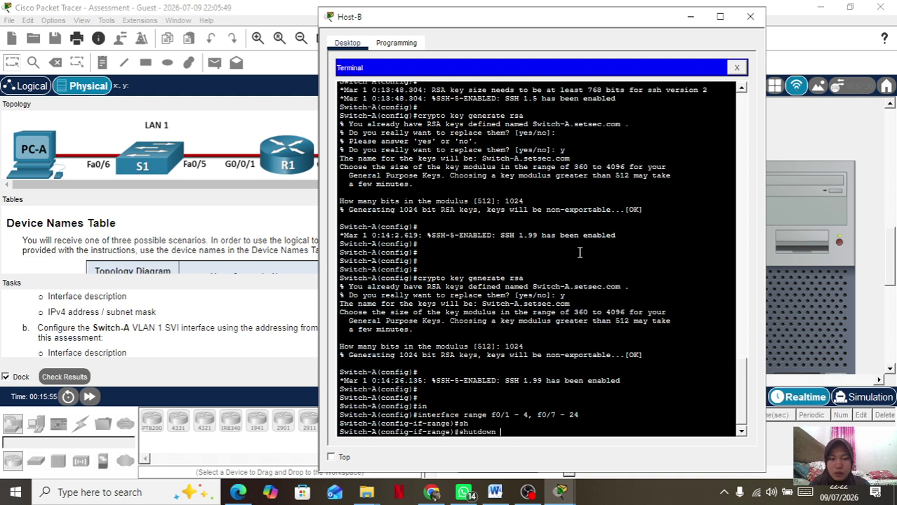
pyautogui.press('Return')
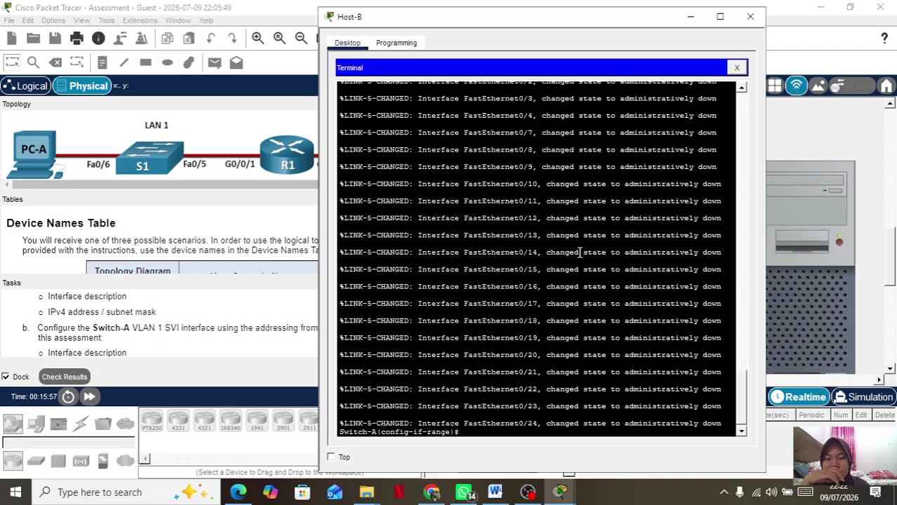
pyautogui.press('Return')
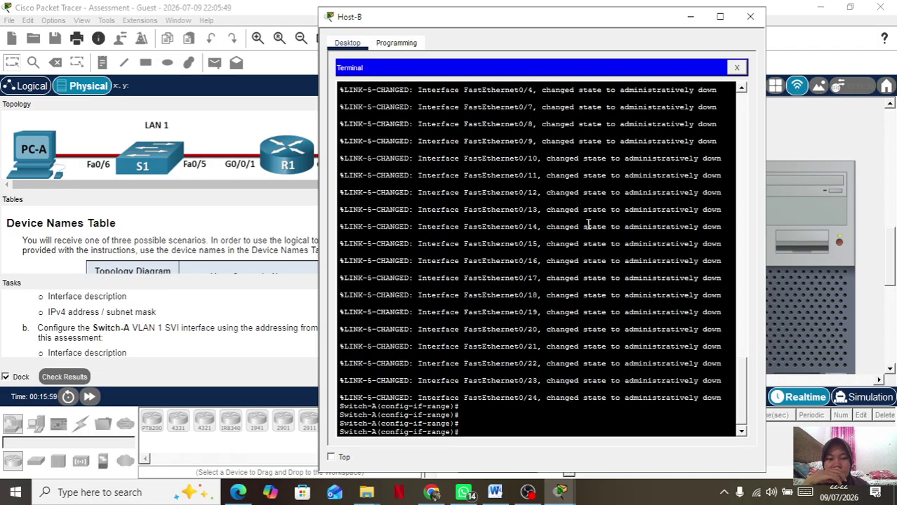
pyautogui.scroll(5, 588, 224)
pyautogui.press('Return')
pyautogui.press('Return')
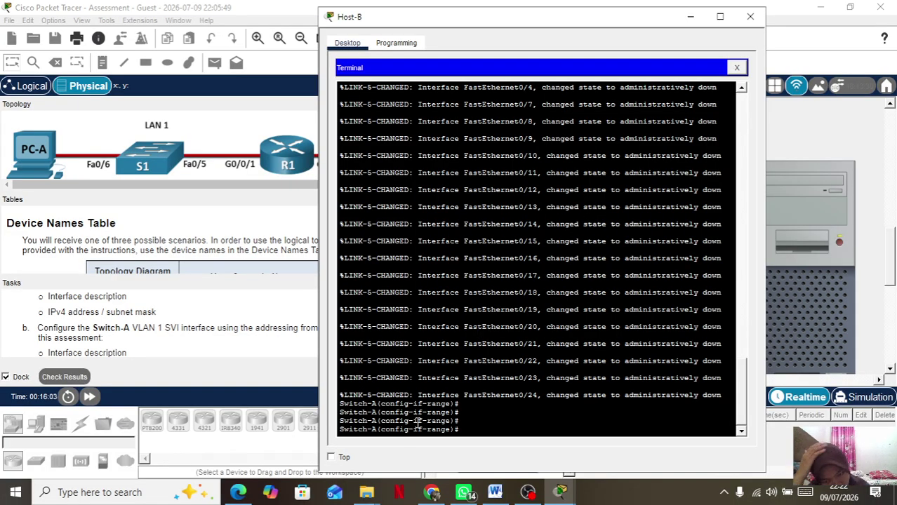
# Describe the port range as 'Port Dimatikan' and return to global configuration.
pyautogui.write('s')
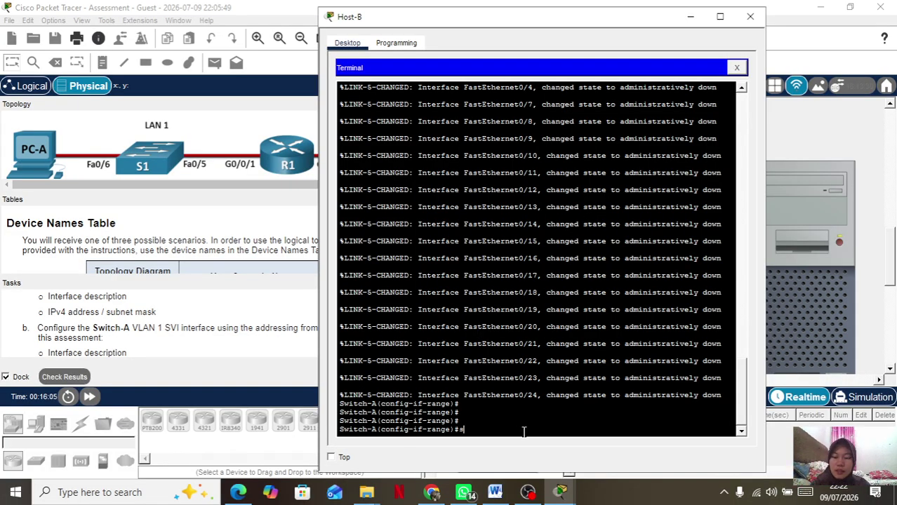
pyautogui.write('des')
pyautogui.press('Tab')
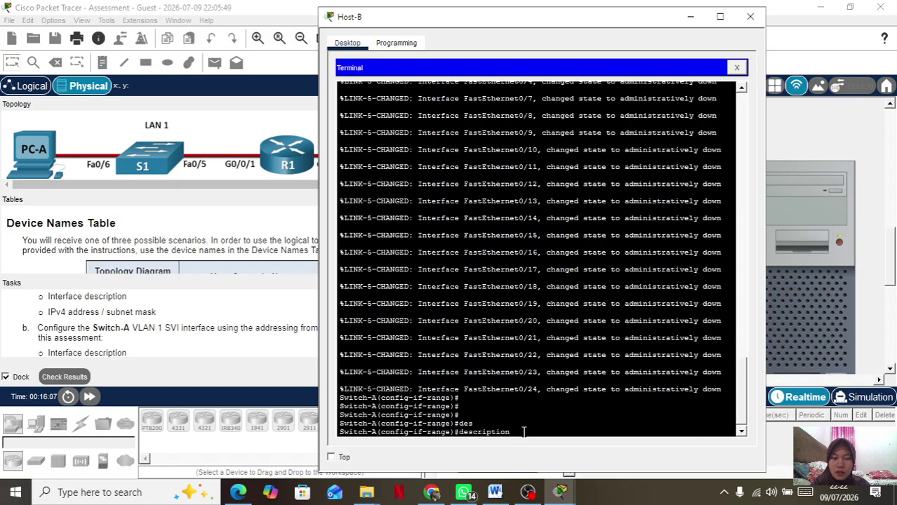
pyautogui.write('Po')
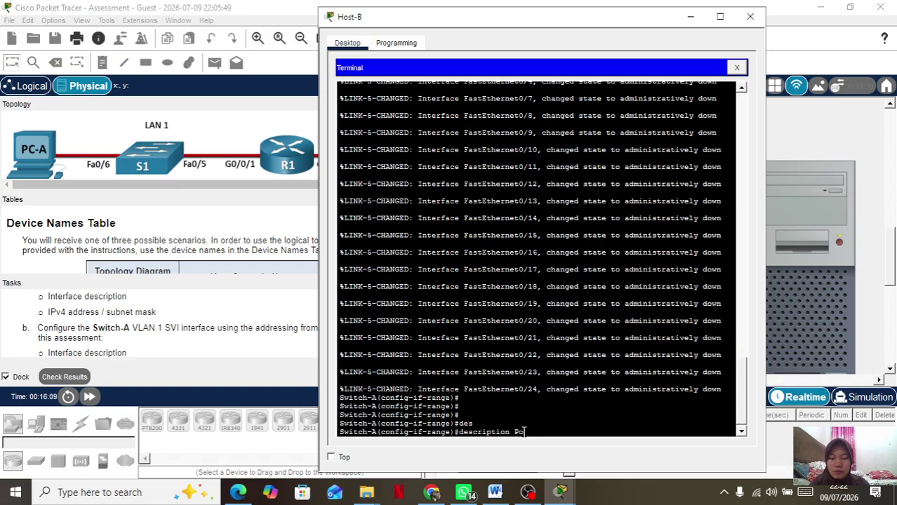
pyautogui.write('rt Dimatikan')
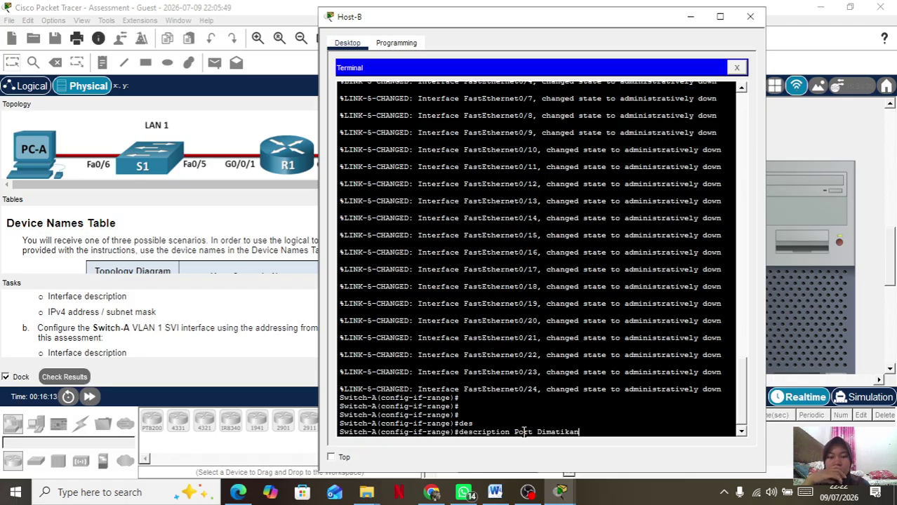
pyautogui.press('Return')
pyautogui.press('Return')
pyautogui.write('exi')
pyautogui.press('Return')
pyautogui.write('exit')
pyautogui.press('Return')
pyautogui.press('Return')
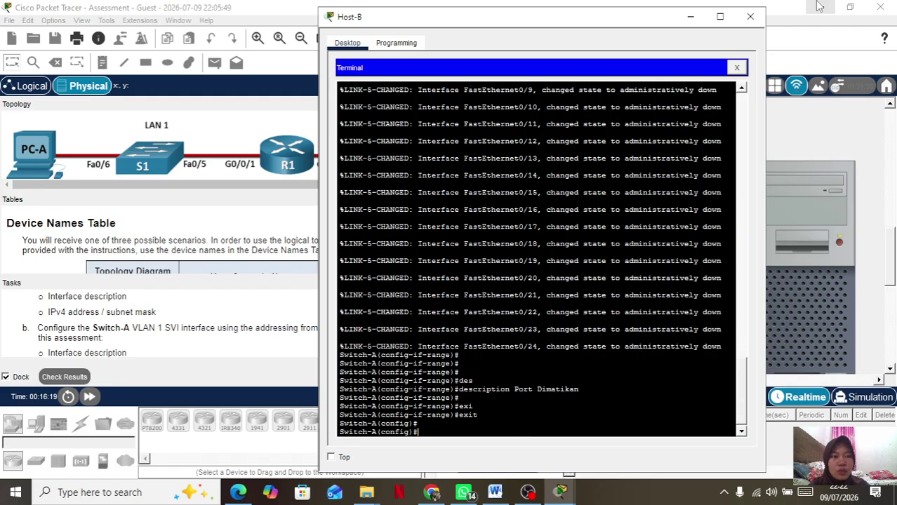
# Close Host-B's terminal and give Host-A the IPv4 address 209.165.201.30.
pyautogui.click(750, 17)
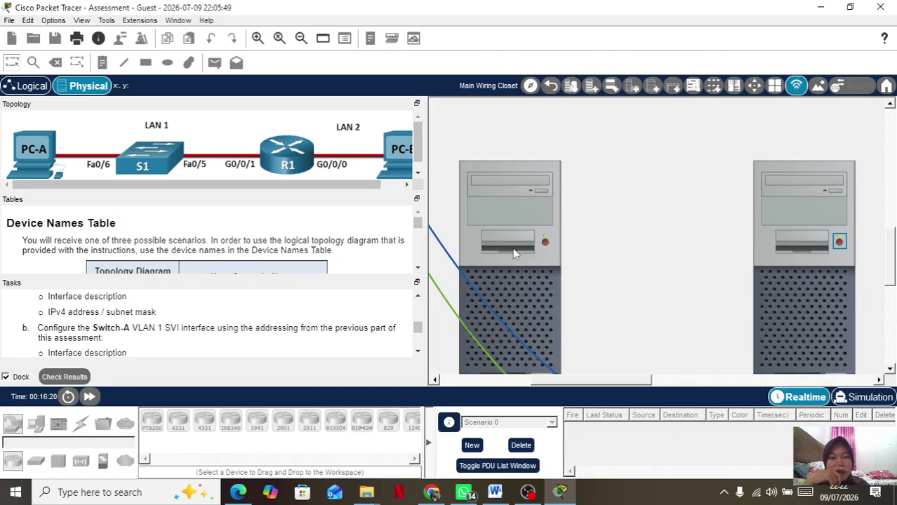
pyautogui.click(496, 188)
pyautogui.click(290, 89)
pyautogui.moveTo(435, 25); pyautogui.dragTo(585, 33)
pyautogui.click(558, 137)
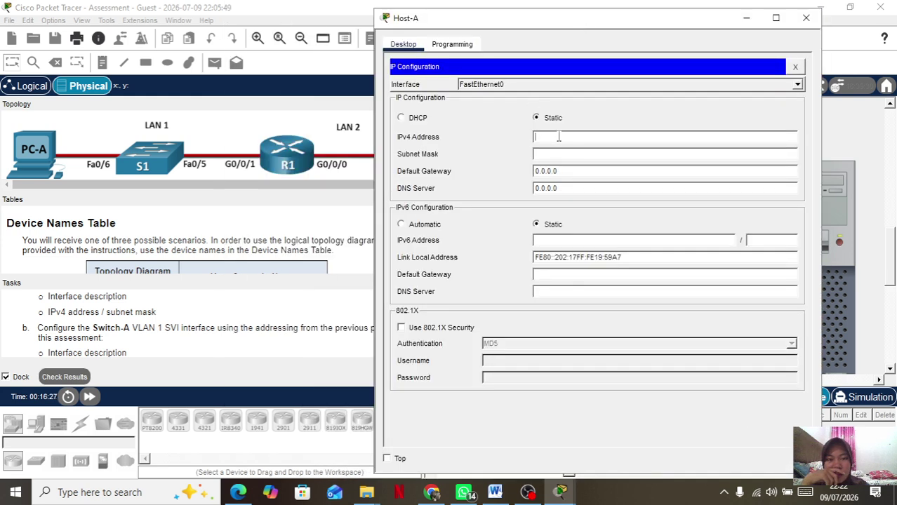
pyautogui.write('209')
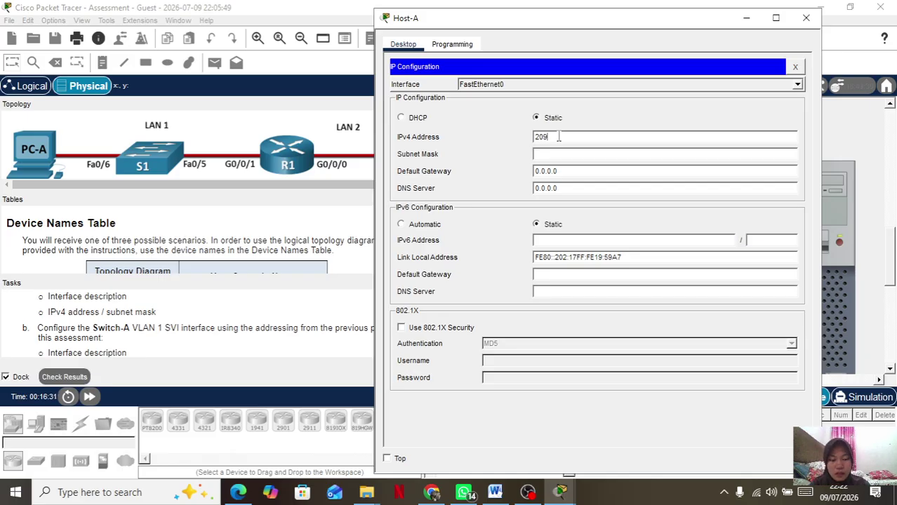
pyautogui.write('.15')
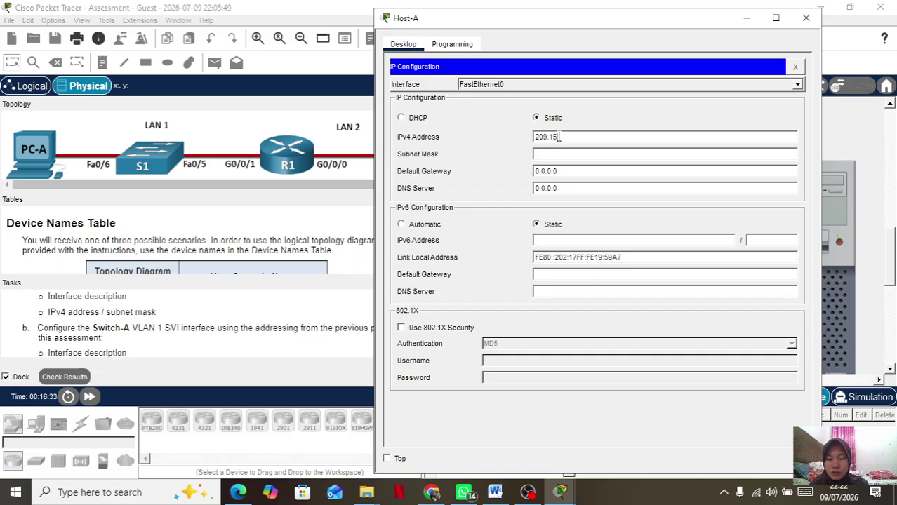
pyautogui.press('BackSpace')
pyautogui.write('65.201.3')
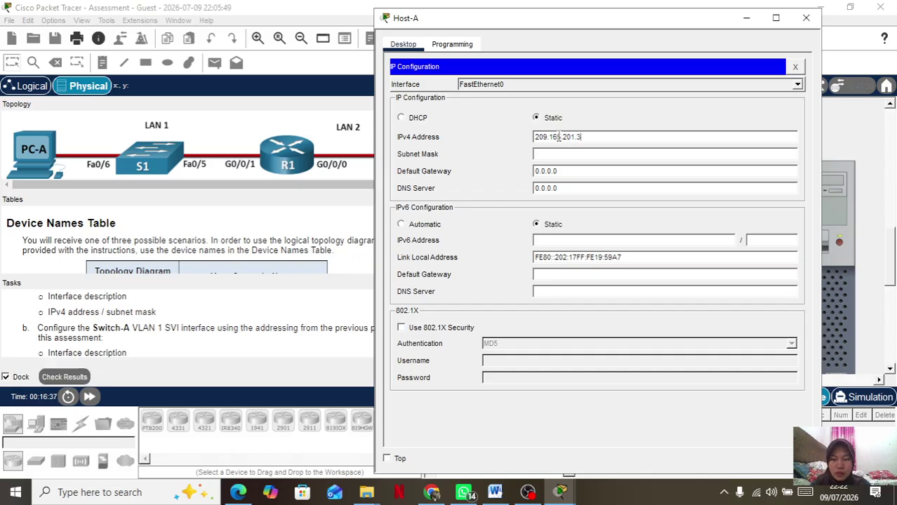
pyautogui.write('0')
pyautogui.press('Tab')
# Set Host-A's mask to 255.255.255.224 and gateway to 209.165.201.1, then close its window.
pyautogui.click(630, 154)
pyautogui.press('BackSpace')
pyautogui.write('224')
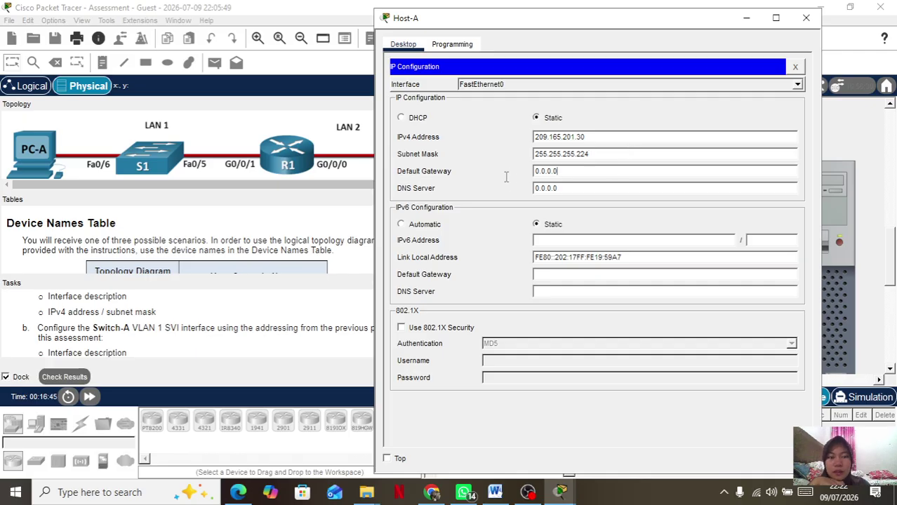
pyautogui.moveTo(554, 175); pyautogui.dragTo(520, 180)
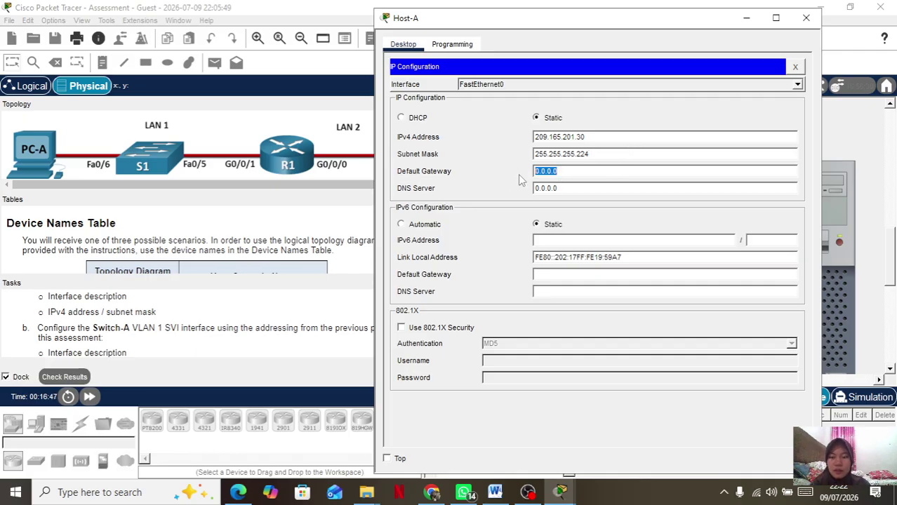
pyautogui.write('209.')
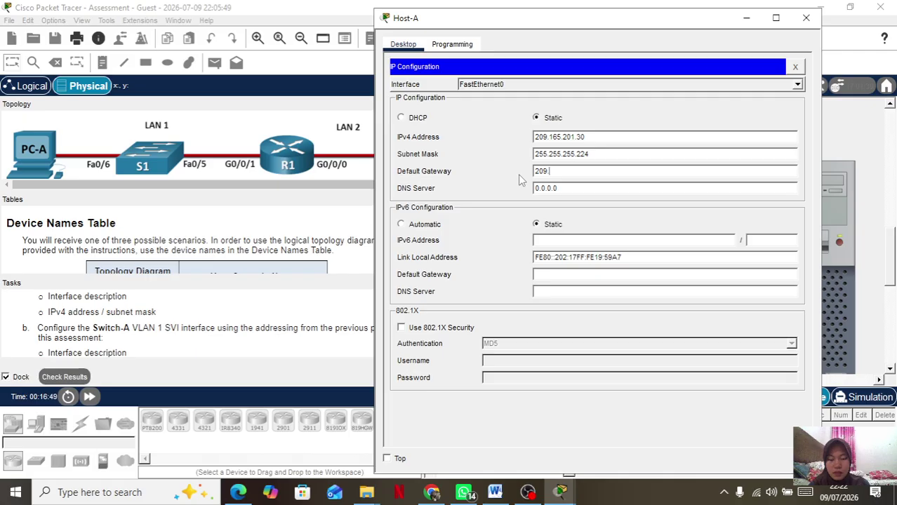
pyautogui.write('165.201.1')
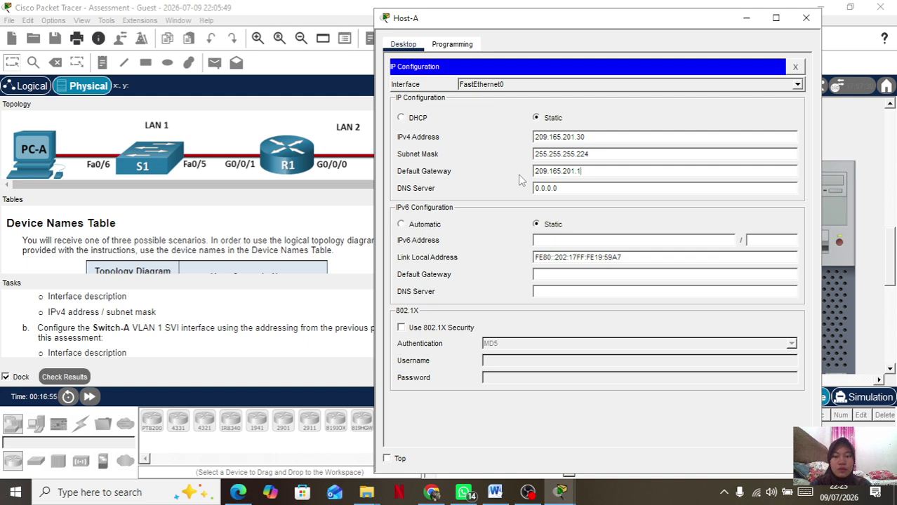
pyautogui.click(806, 17)
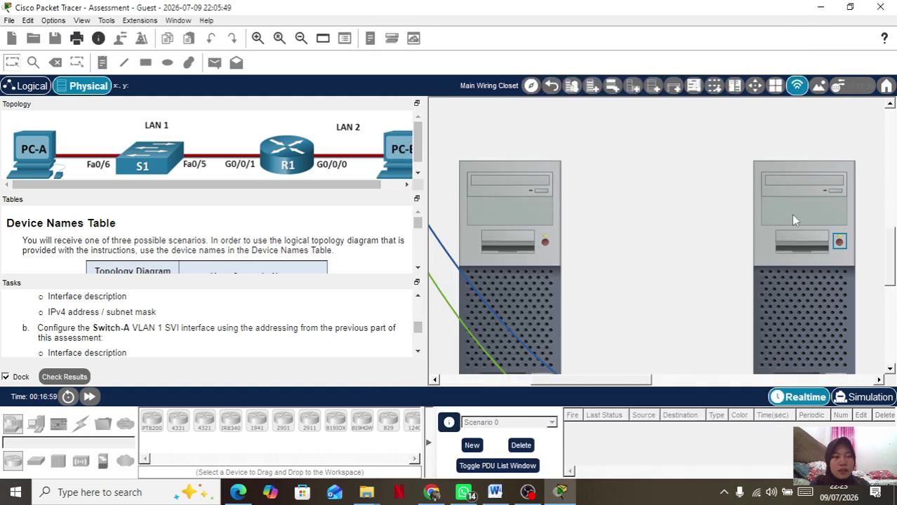
# Give Host-B address 209.165.201.65, mask 255.255.255.224 and gateway 209.165.201.33, then close it.
pyautogui.click(791, 214)
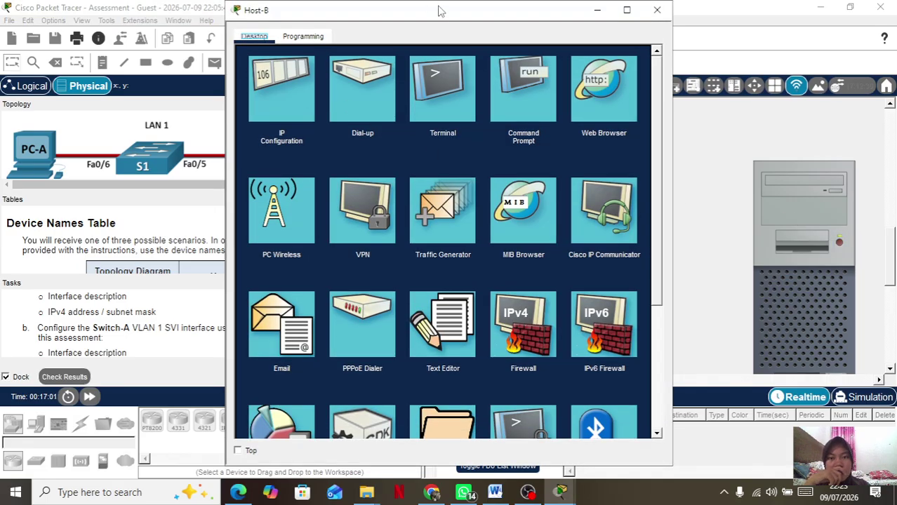
pyautogui.moveTo(438, 17); pyautogui.dragTo(550, 23)
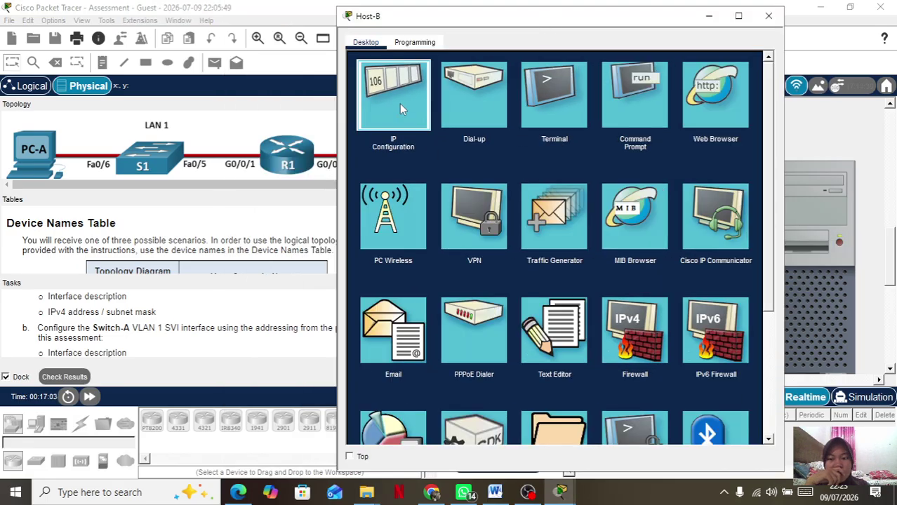
pyautogui.click(399, 104)
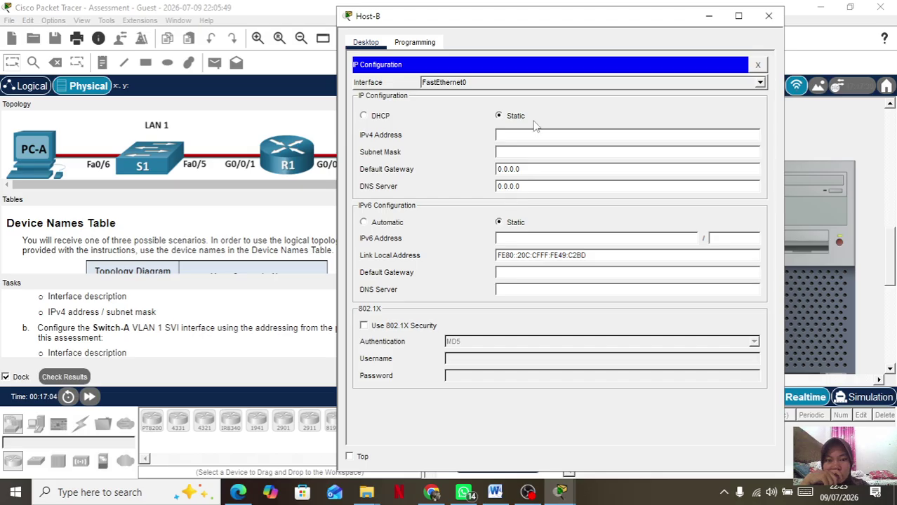
pyautogui.write('209')
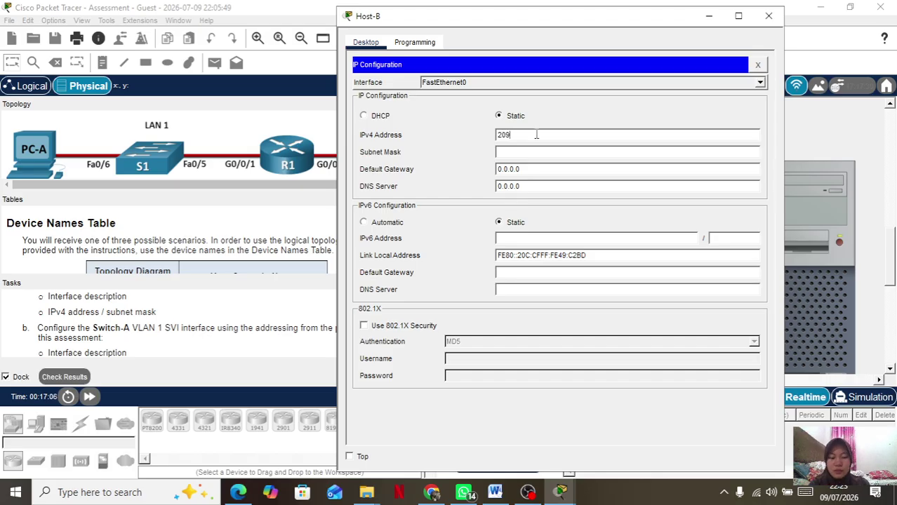
pyautogui.write('.165.201')
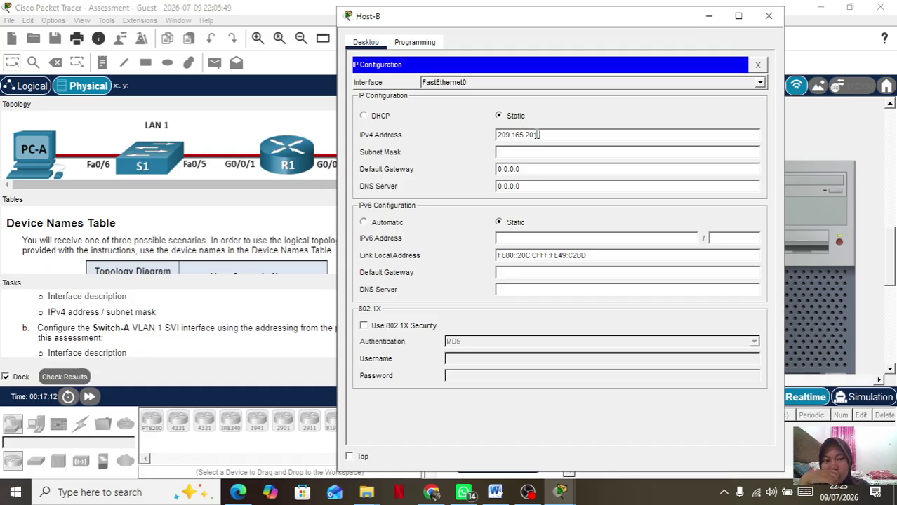
pyautogui.write('.65')
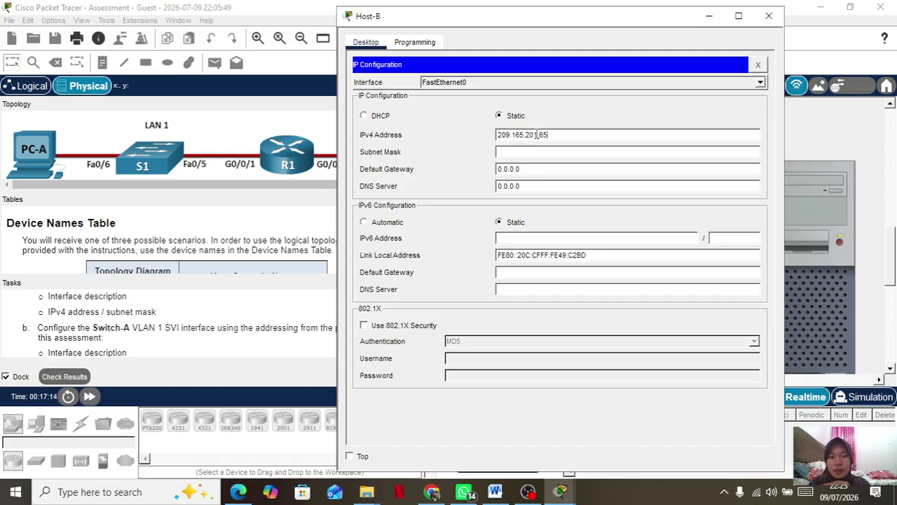
pyautogui.click(568, 155)
pyautogui.press('BackSpace')
pyautogui.write('224')
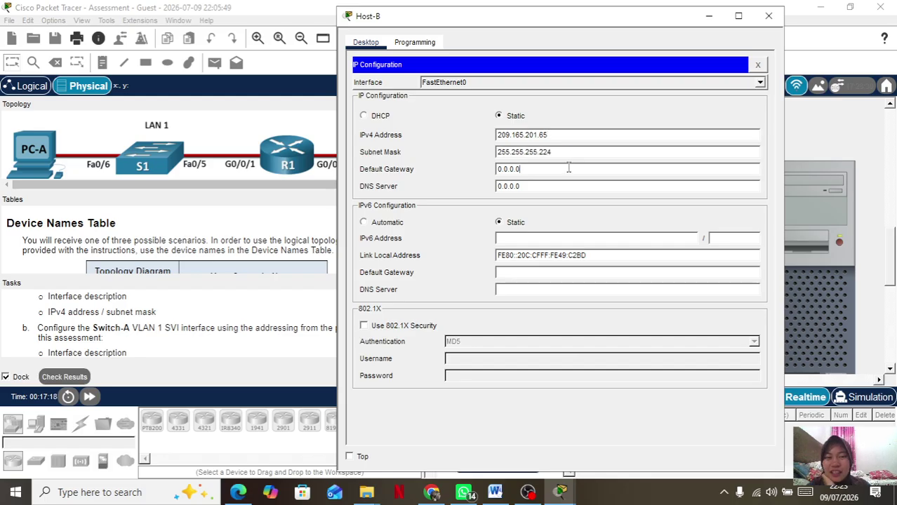
pyautogui.press('Tab')
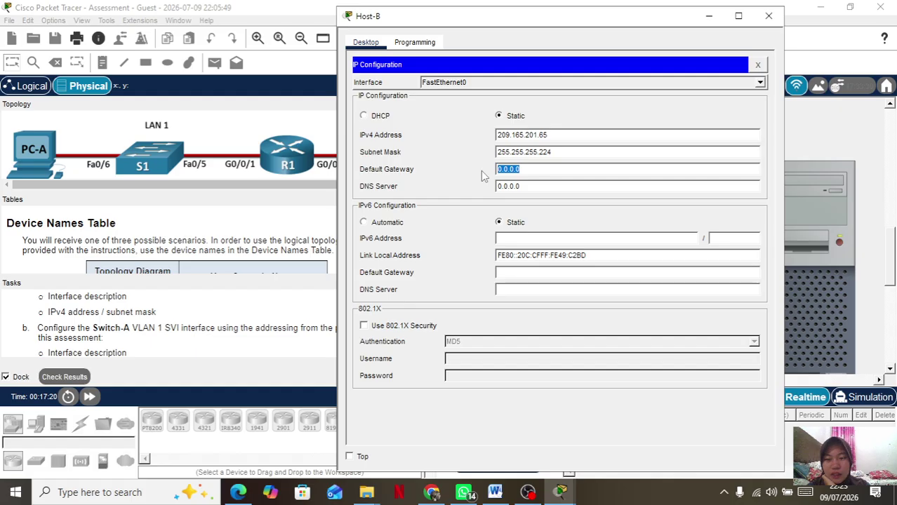
pyautogui.write('209.')
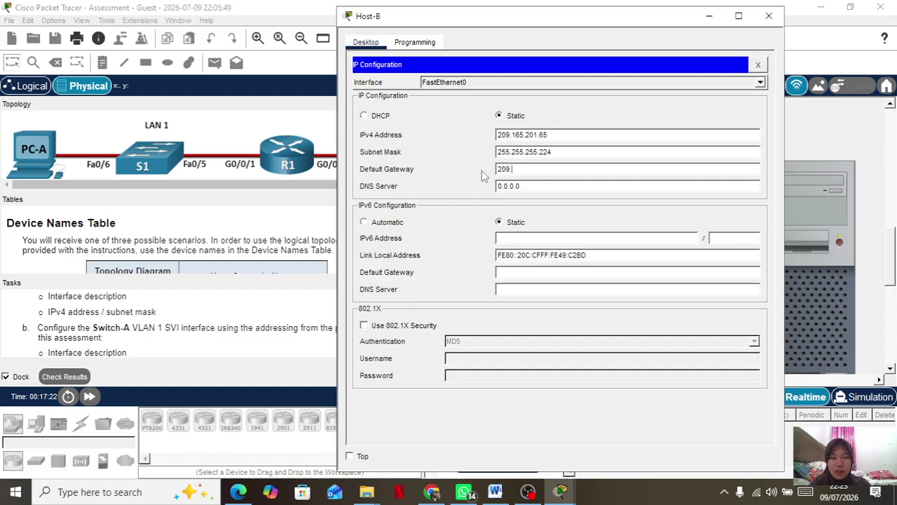
pyautogui.write('165.')
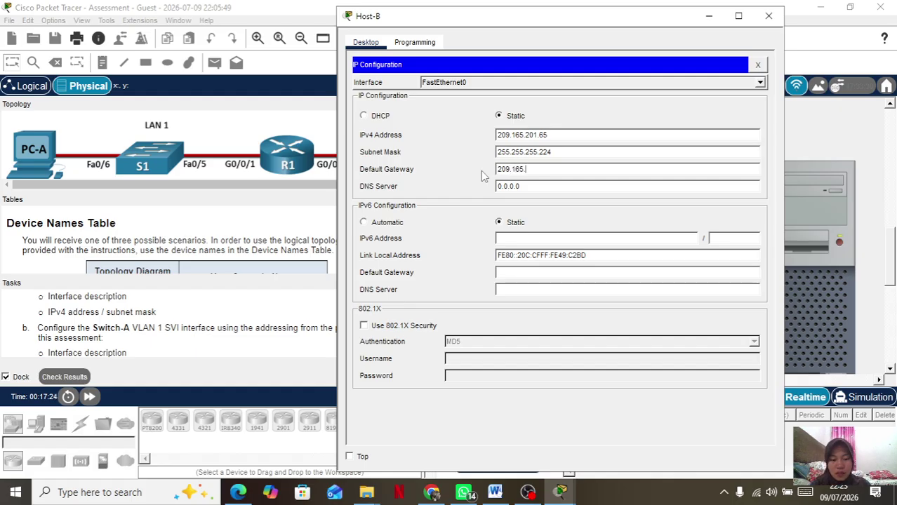
pyautogui.write('201.33')
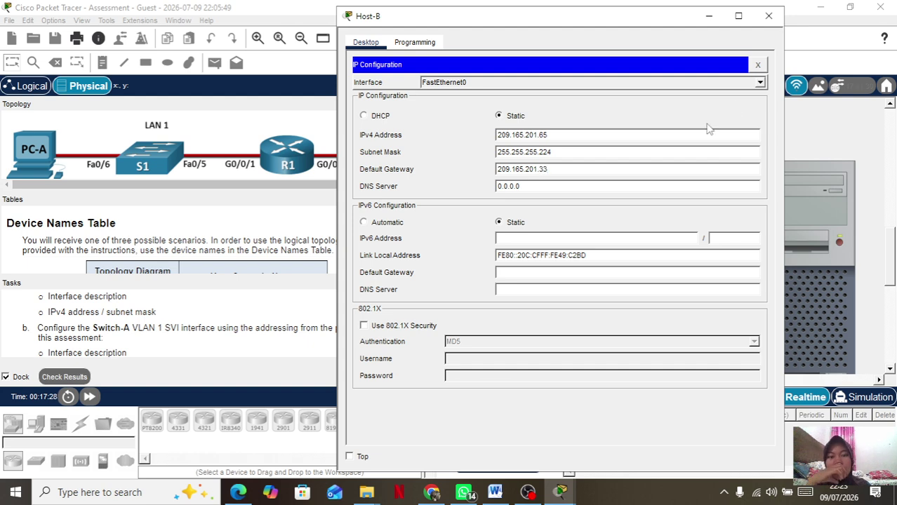
pyautogui.click(769, 16)
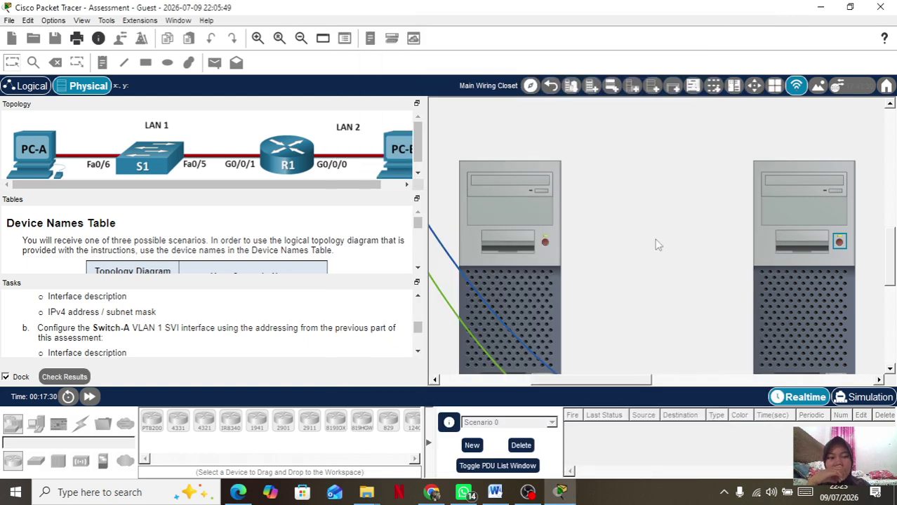
# Scroll out from the Cable Pegboard close-up to view the whole Main Wiring Closet.
pyautogui.scroll(10, 657, 245)
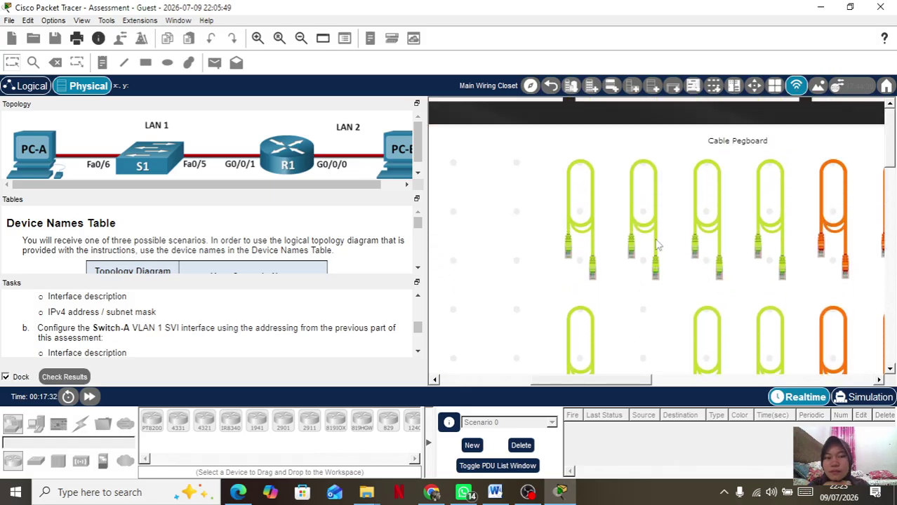
pyautogui.hscroll(-5, 658, 244)
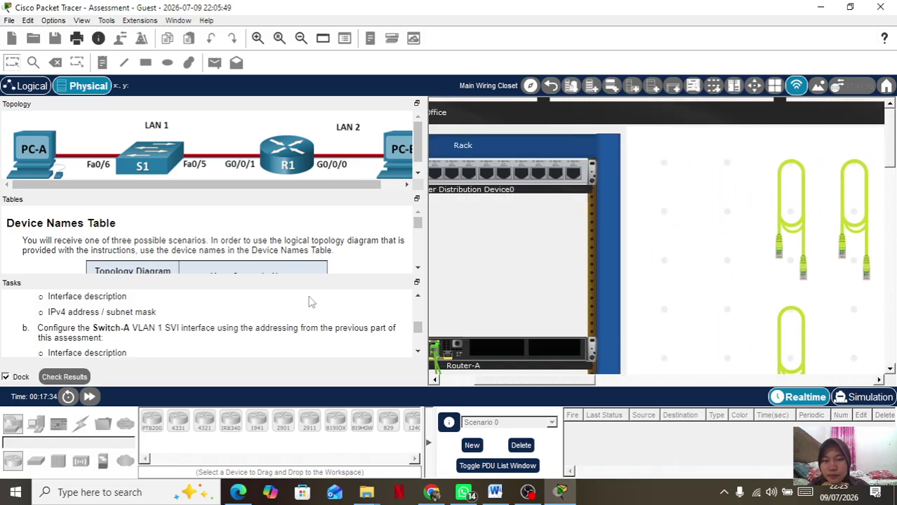
pyautogui.scroll(-3, 330, 245)
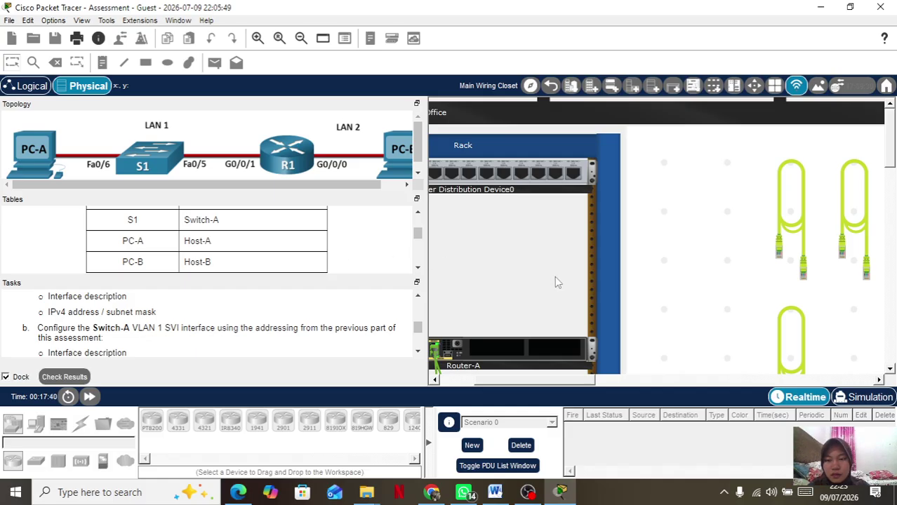
pyautogui.hscroll(1, 555, 278)
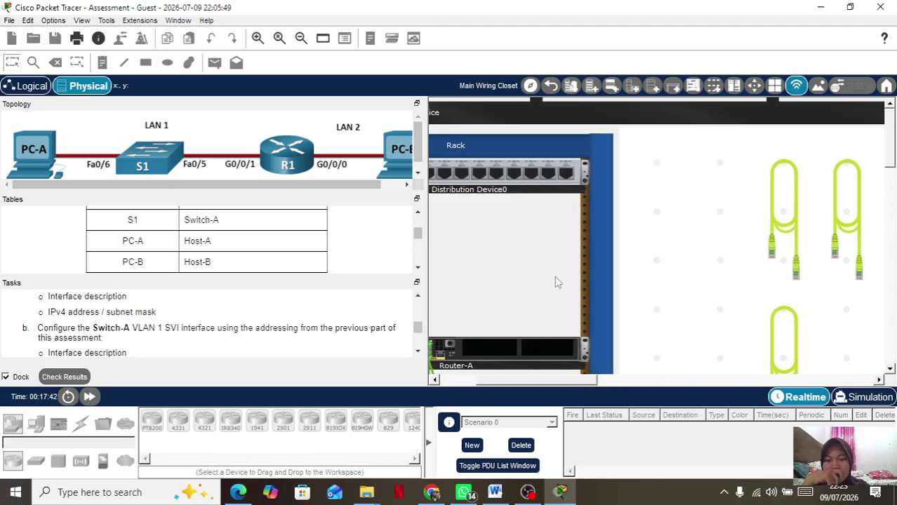
pyautogui.hscroll(10, 555, 280)
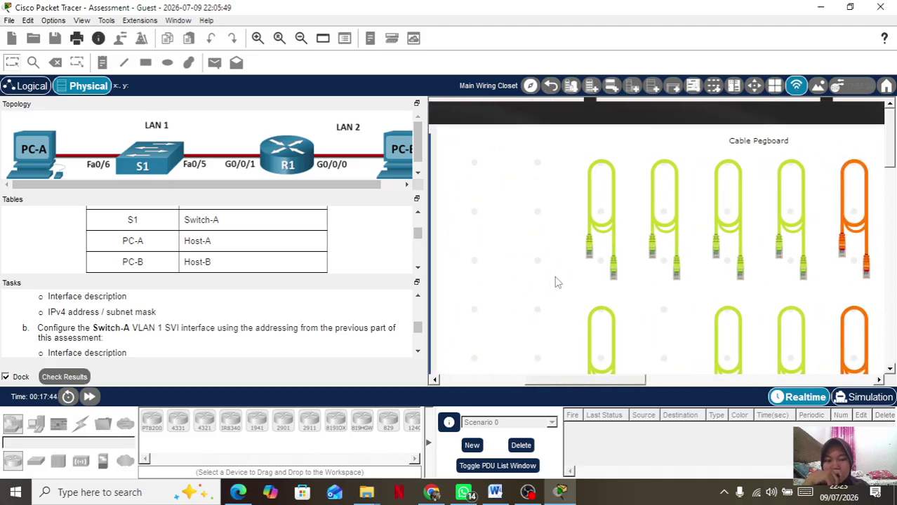
pyautogui.scroll(-5, 555, 281)
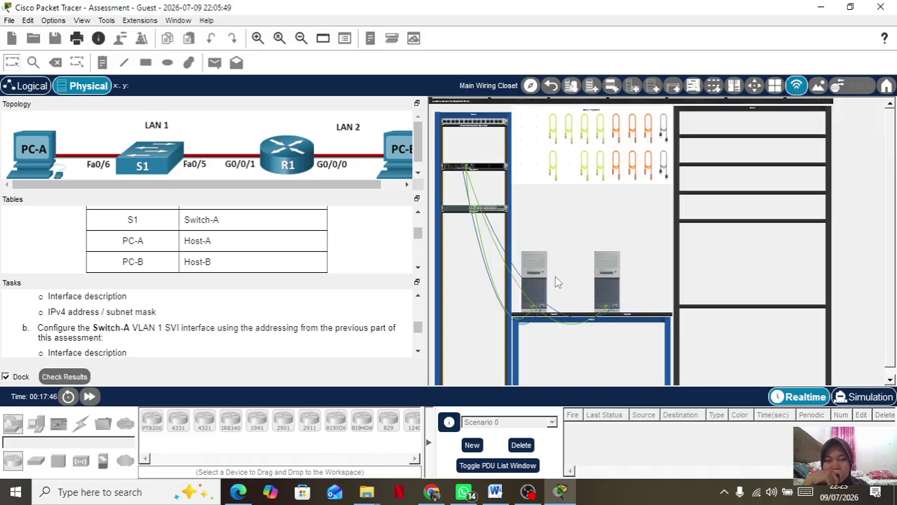
pyautogui.scroll(3, 314, 297)
pyautogui.scroll(-2, 316, 298)
pyautogui.scroll(5, 315, 299)
pyautogui.scroll(-1, 315, 299)
pyautogui.scroll(3, 315, 298)
pyautogui.scroll(12, 315, 299)
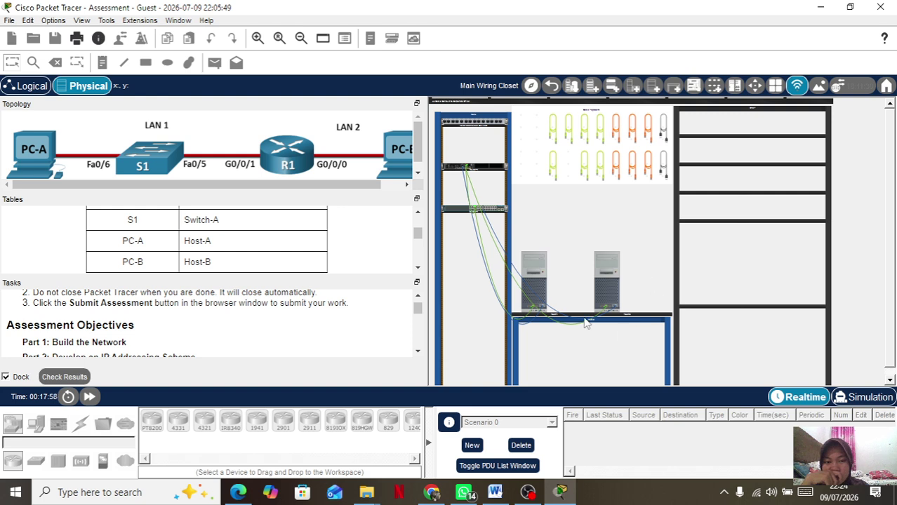
# From Host-A's Command Prompt, SSH to Router-A at 209.165.201.1 as the admin user and enter the password.
pyautogui.click(530, 286)
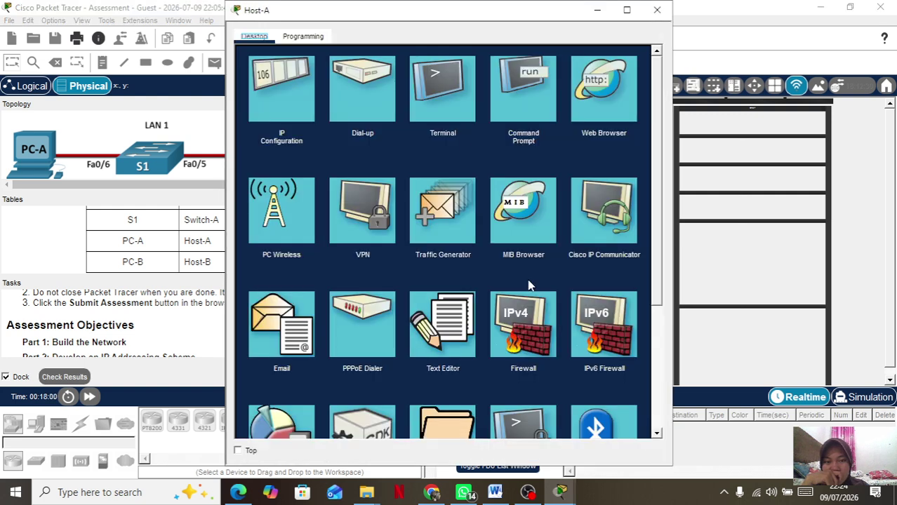
pyautogui.click(524, 107)
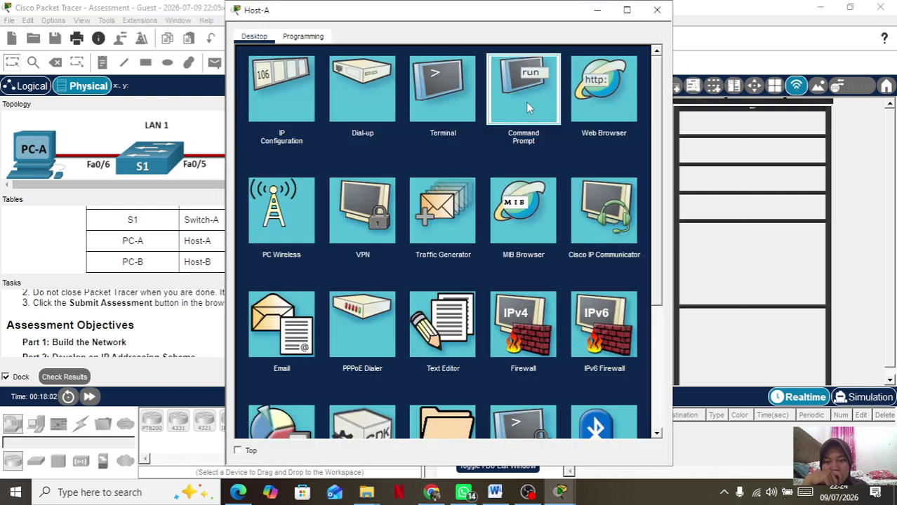
pyautogui.write('ping')
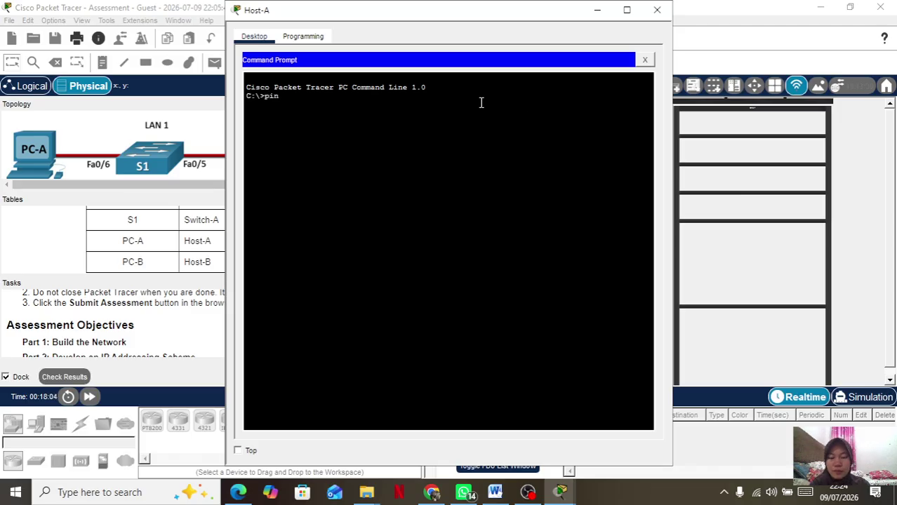
pyautogui.press('BackSpace')
pyautogui.press('BackSpace')
pyautogui.press('BackSpace')
pyautogui.press('BackSpace')
pyautogui.write('ssh -l net')
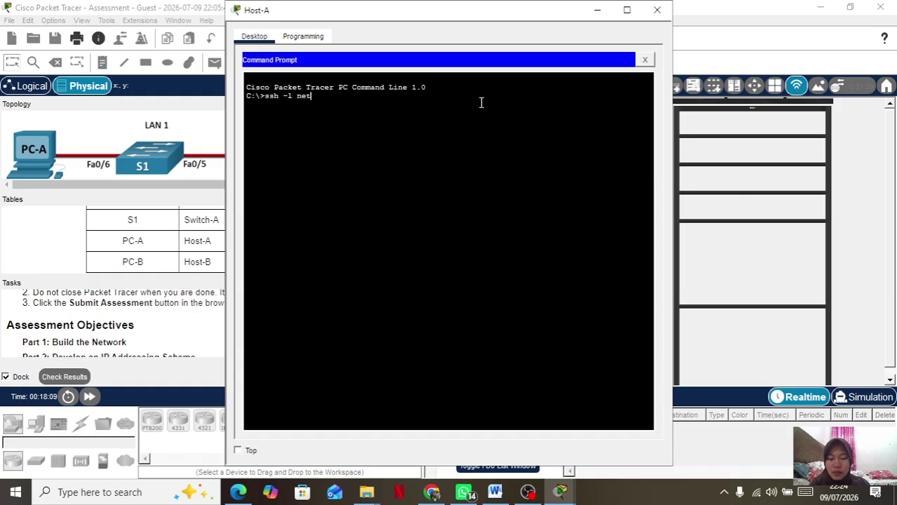
pyautogui.write('admin 209')
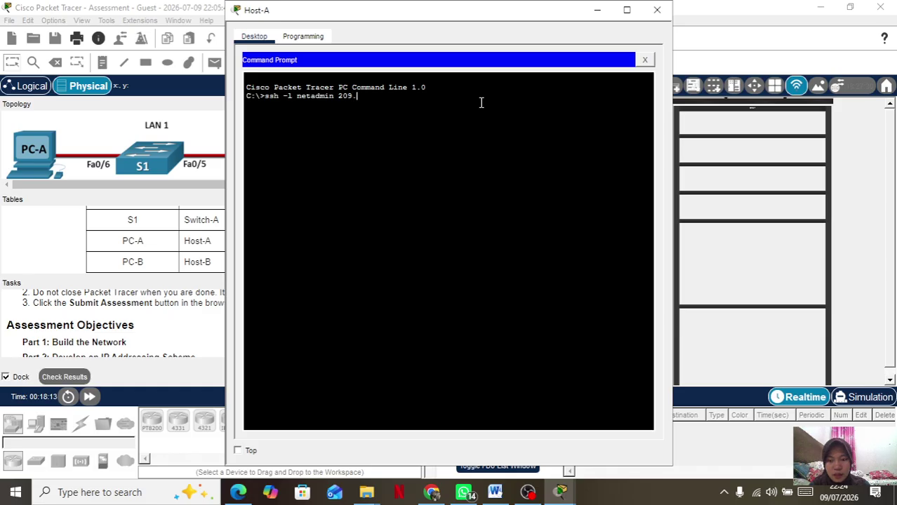
pyautogui.write('.16')
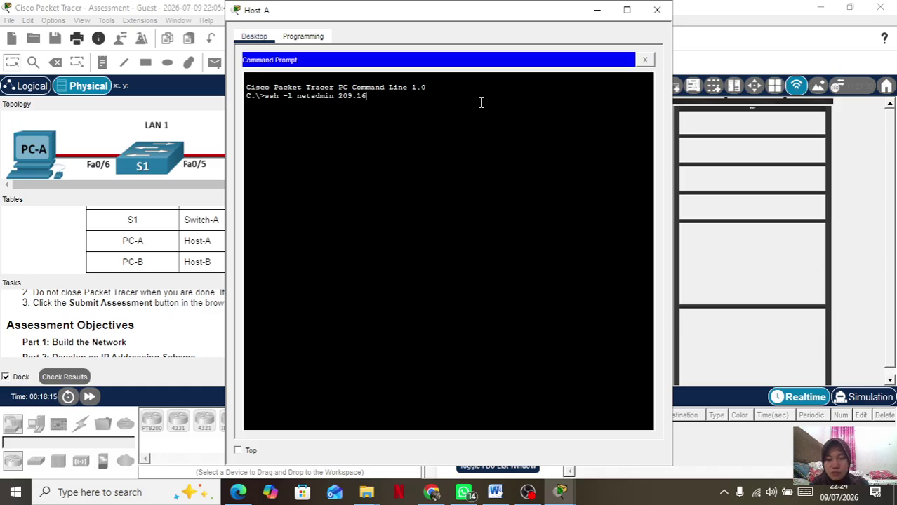
pyautogui.write('5.2')
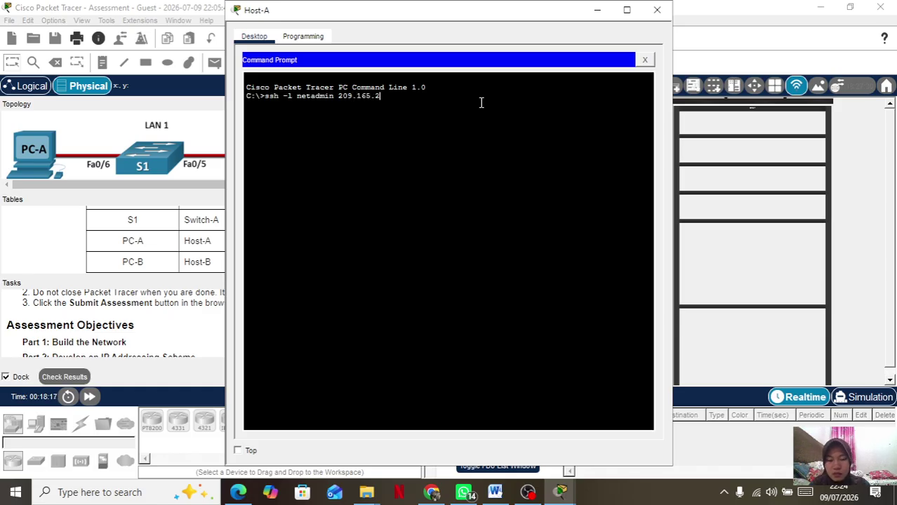
pyautogui.write('01.1')
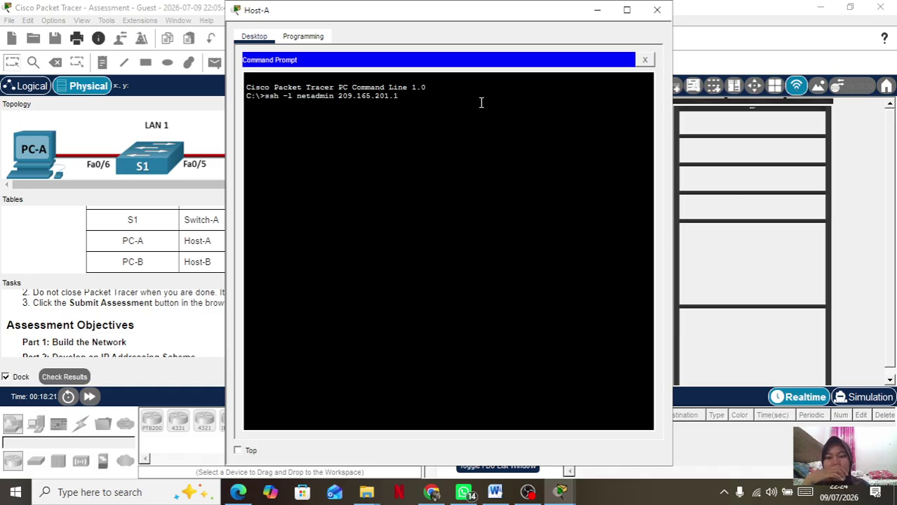
pyautogui.press('Return')
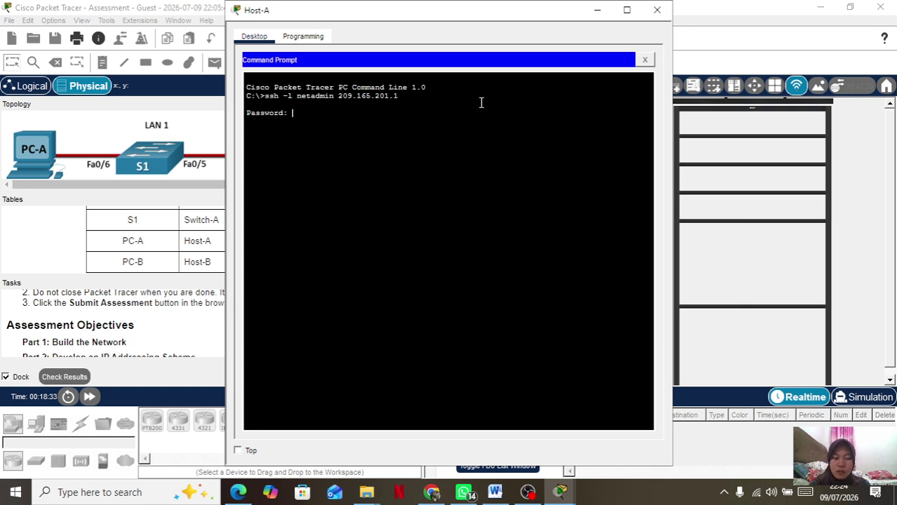
pyautogui.press('Return')
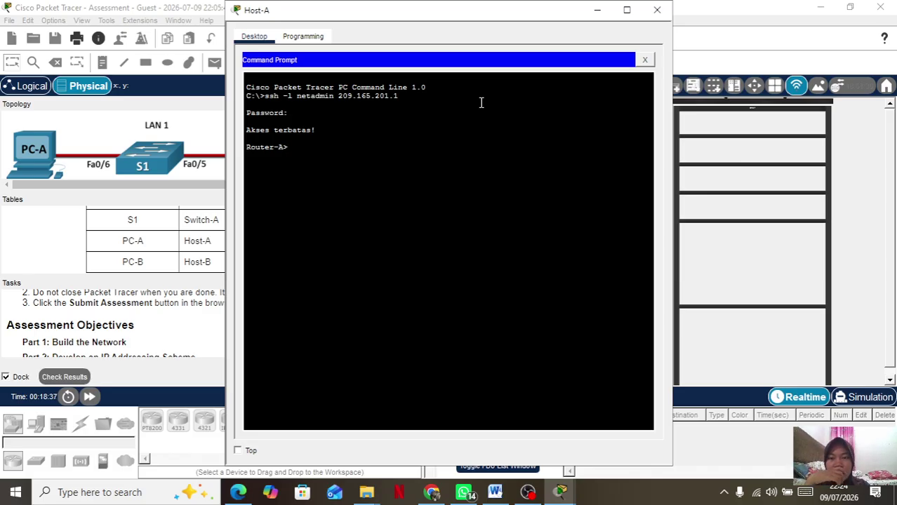
# Close and reopen Host-A's window to return to its Desktop applications list.
pyautogui.click(656, 10)
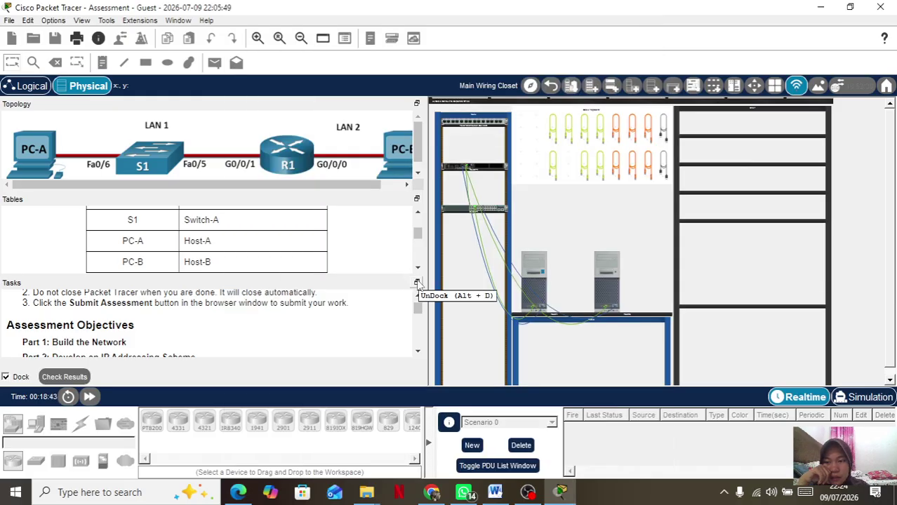
pyautogui.click(537, 264)
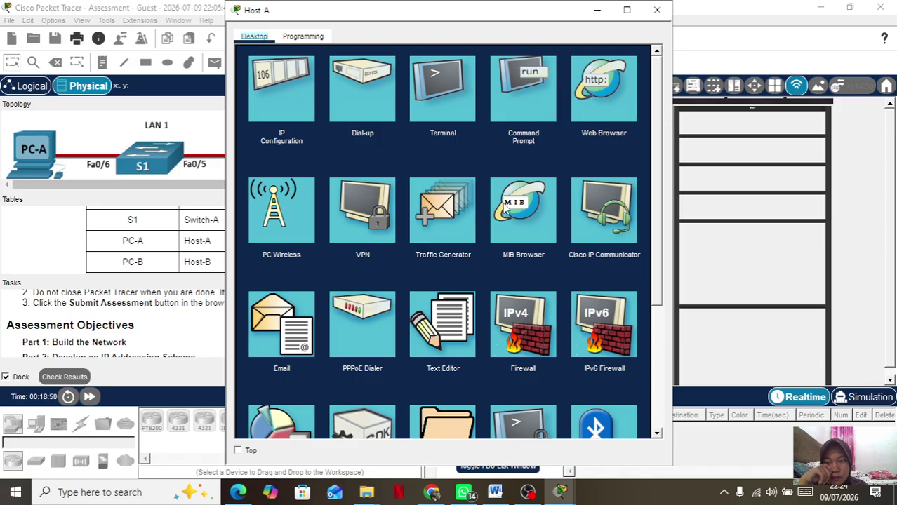
# Ping 209.165.201.1 from the Router-A session, fixing the double-dot typo, for 5/5 success, then close Host-A.
pyautogui.click(526, 74)
pyautogui.write('ping')
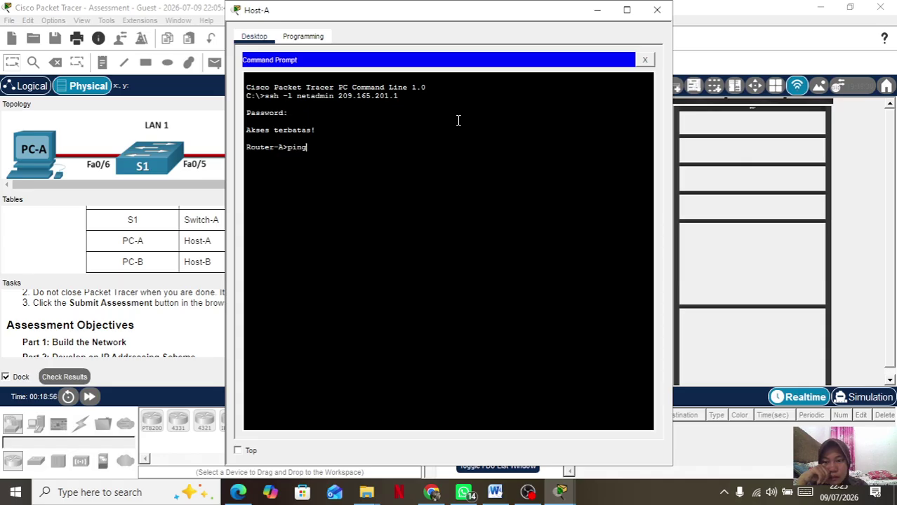
pyautogui.write(' 209')
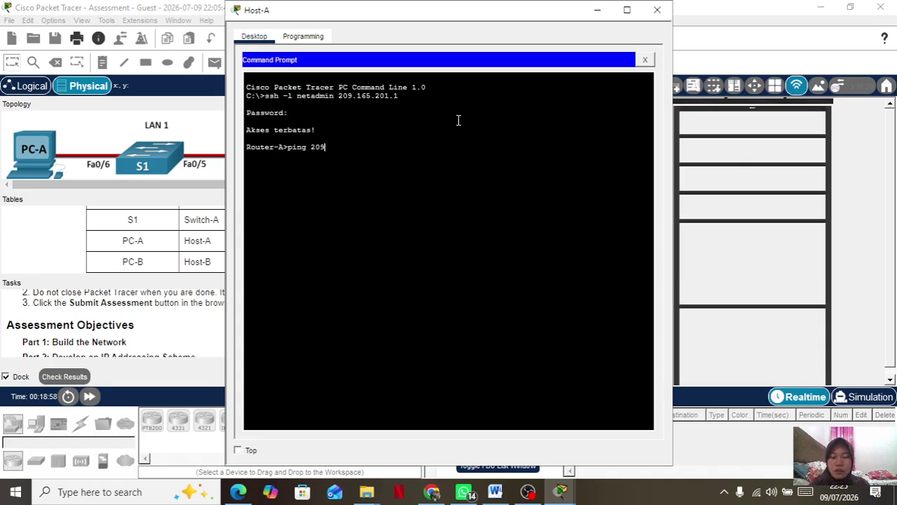
pyautogui.write('.165..201')
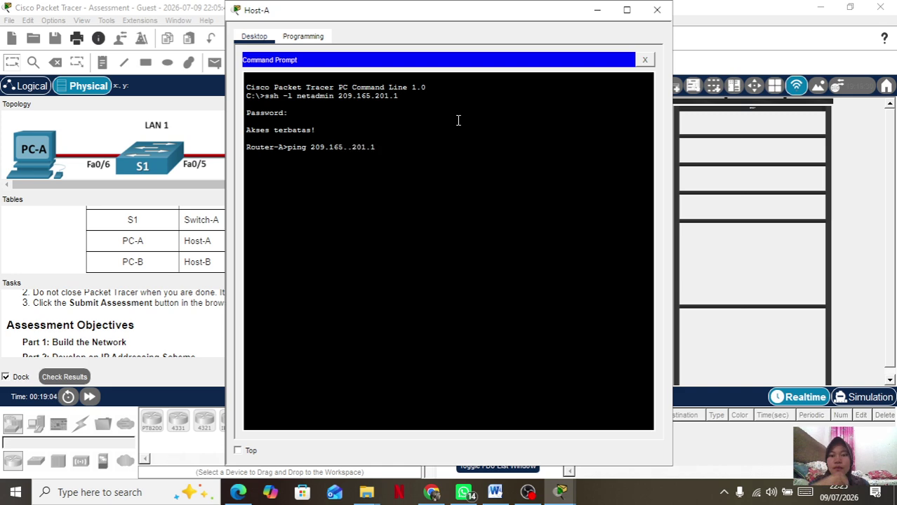
pyautogui.write('.1')
pyautogui.press('Return')
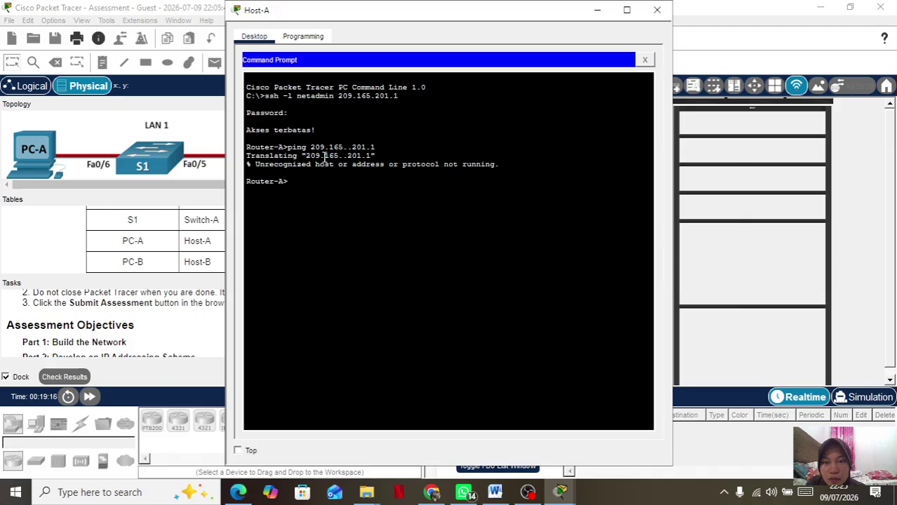
pyautogui.press('Up')
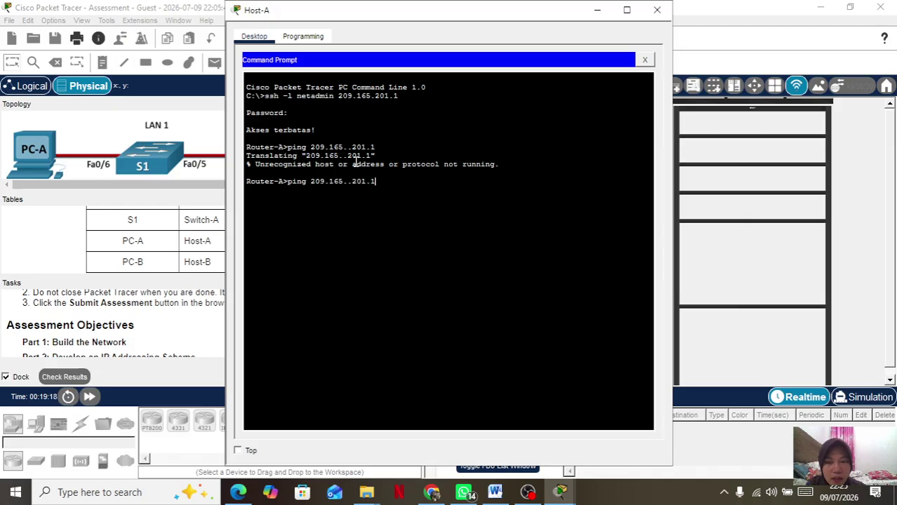
pyautogui.press('Left')
pyautogui.press('Left')
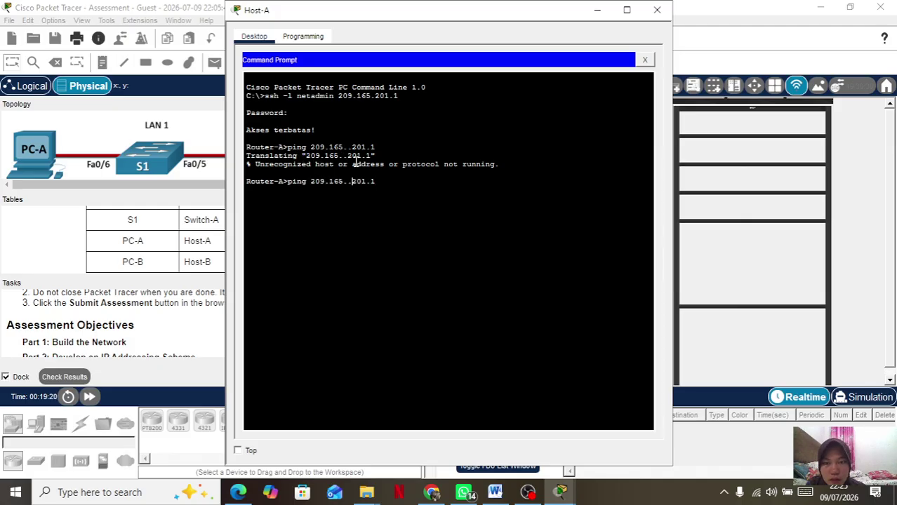
pyautogui.press('BackSpace')
pyautogui.press('Return')
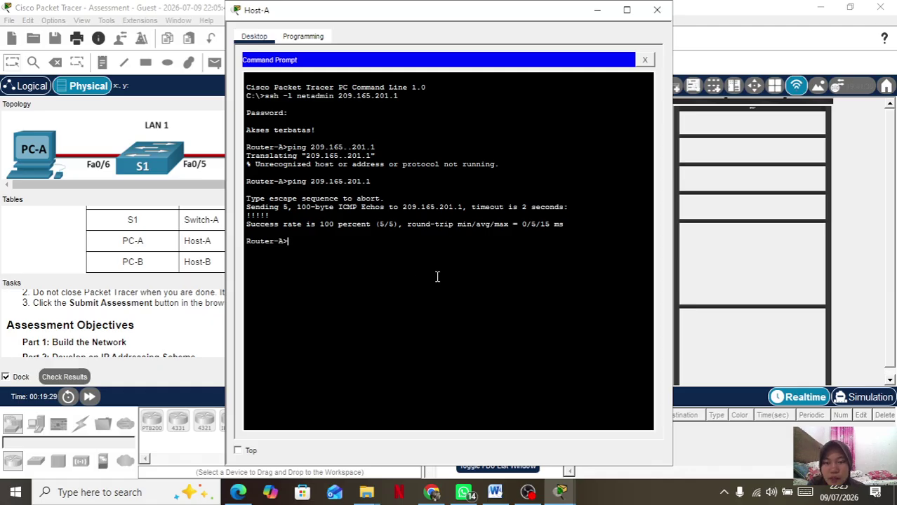
pyautogui.click(657, 10)
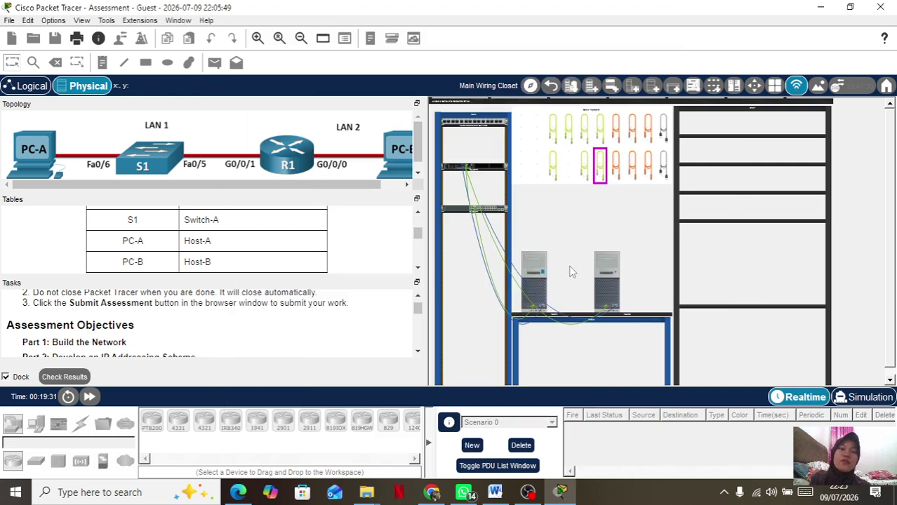
pyautogui.click(528, 492)
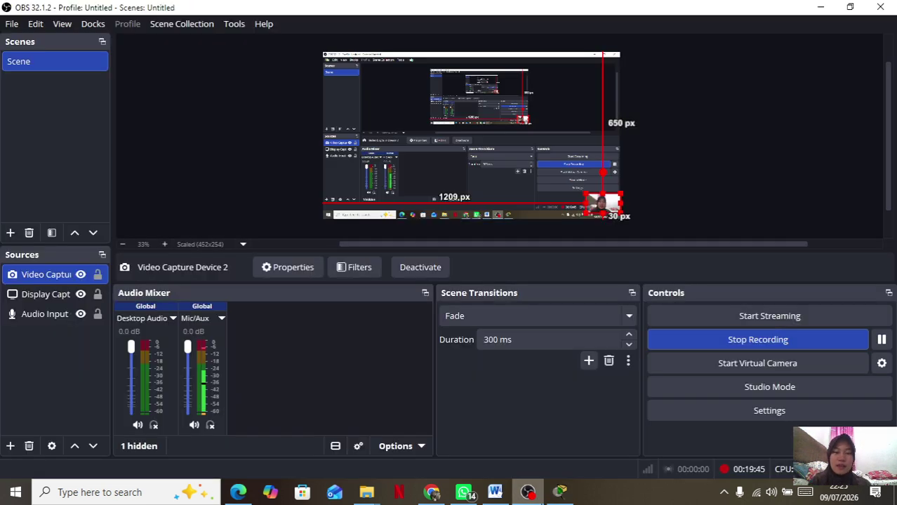